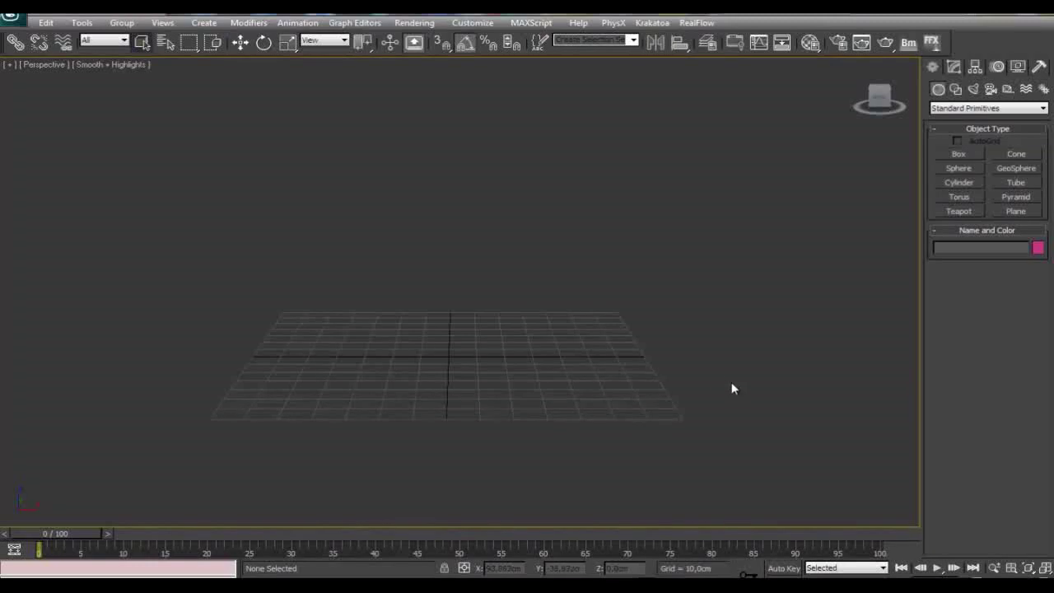
- Open the Bookstest scene from Recent Documents without saving the empty scene
middle_click_drag(534, 355, 542, 363)
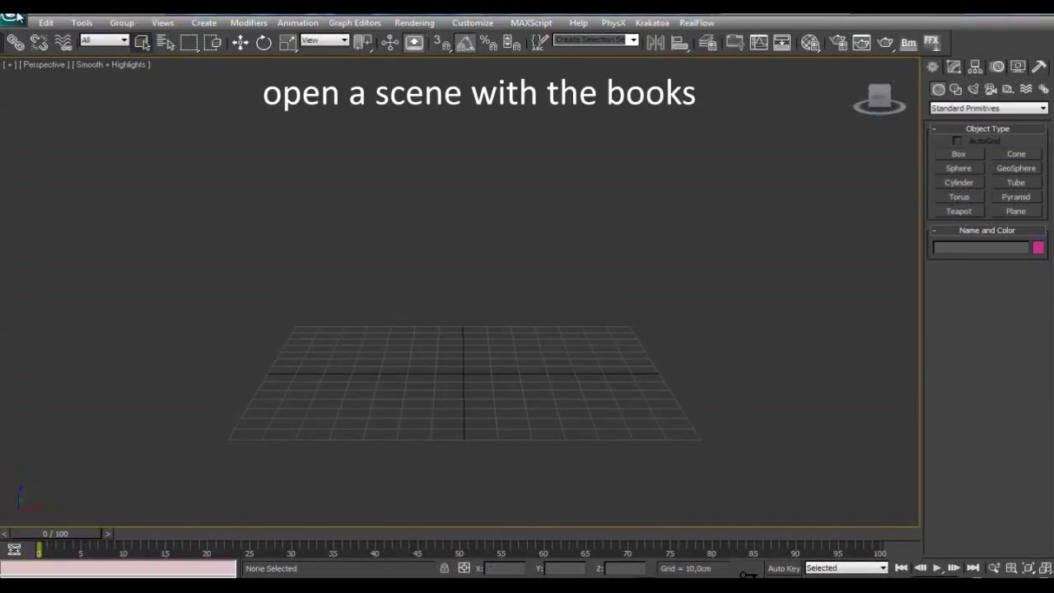
left_click(12, 18)
left_click(156, 87)
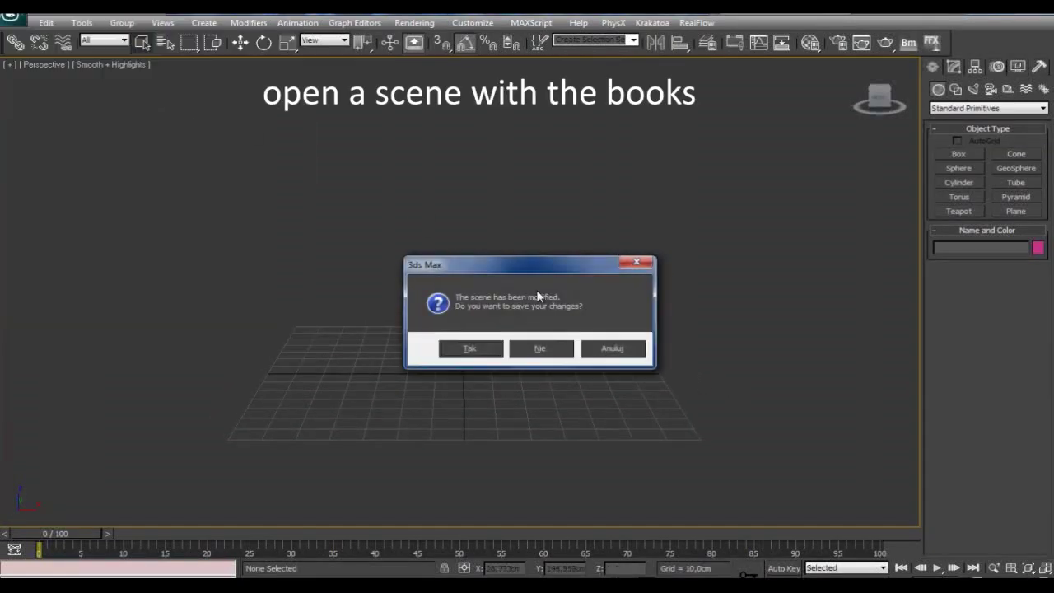
left_click(540, 349)
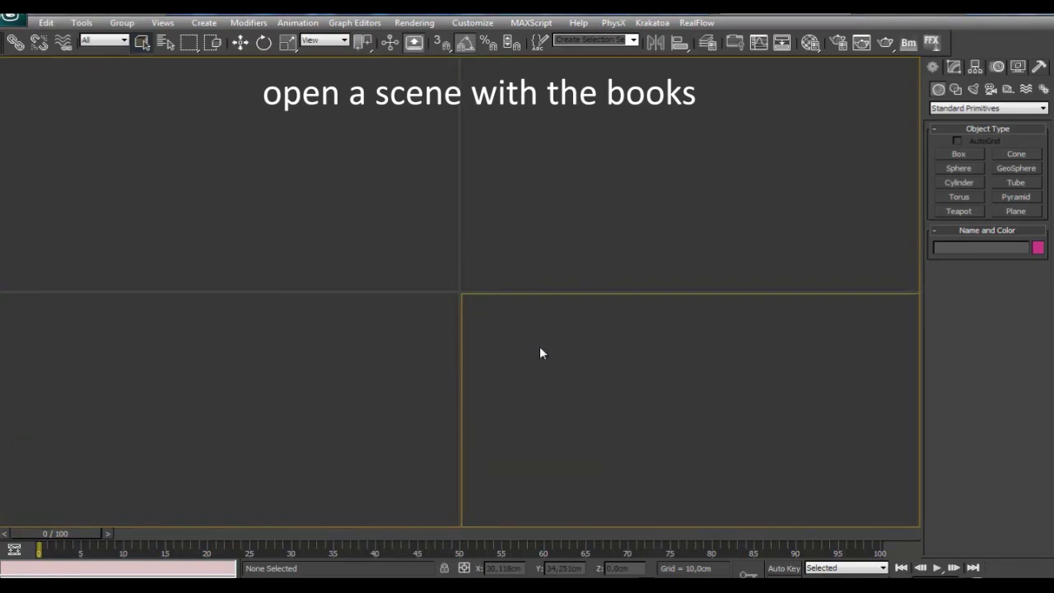
- Orbit and zoom the view to look along the row of books
mouse_move(508, 351)
middle_mouse_down("alt")
mouse_move(418, 381)
mouse_move(435, 341)
middle_mouse_up("alt")
scroll(438, 341, "up", 3)
scroll(390, 341, "up", 4)
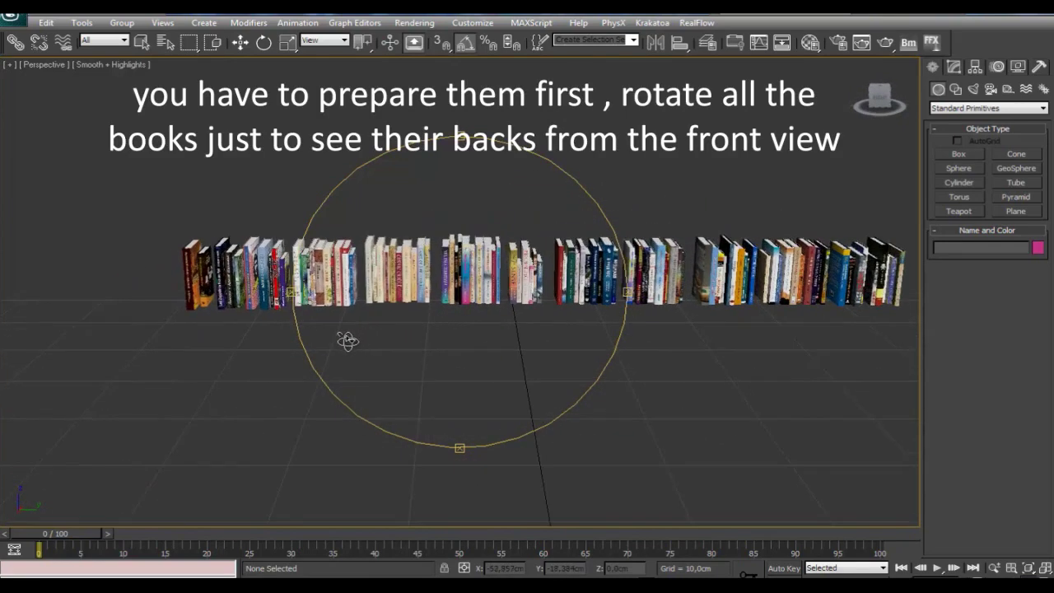
middle_click_drag(391, 340, 405, 336, "alt")
left_click(133, 320)
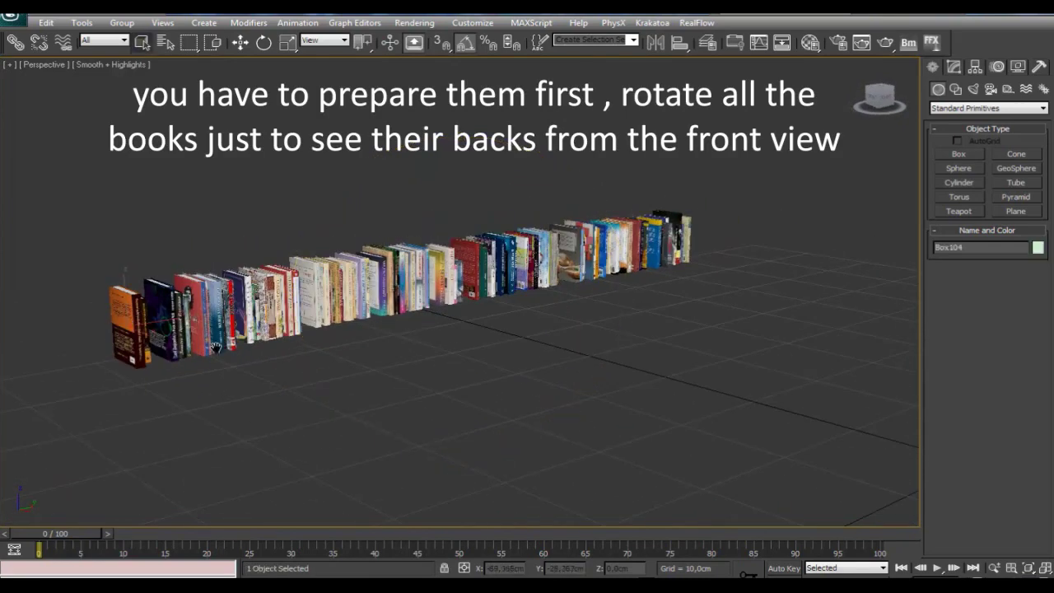
scroll(306, 358, "down", 3)
scroll(471, 373, "down", 2)
left_click(472, 371)
- In the Front view, select all 95 books and rotate them -90° so spines face front
key("f")
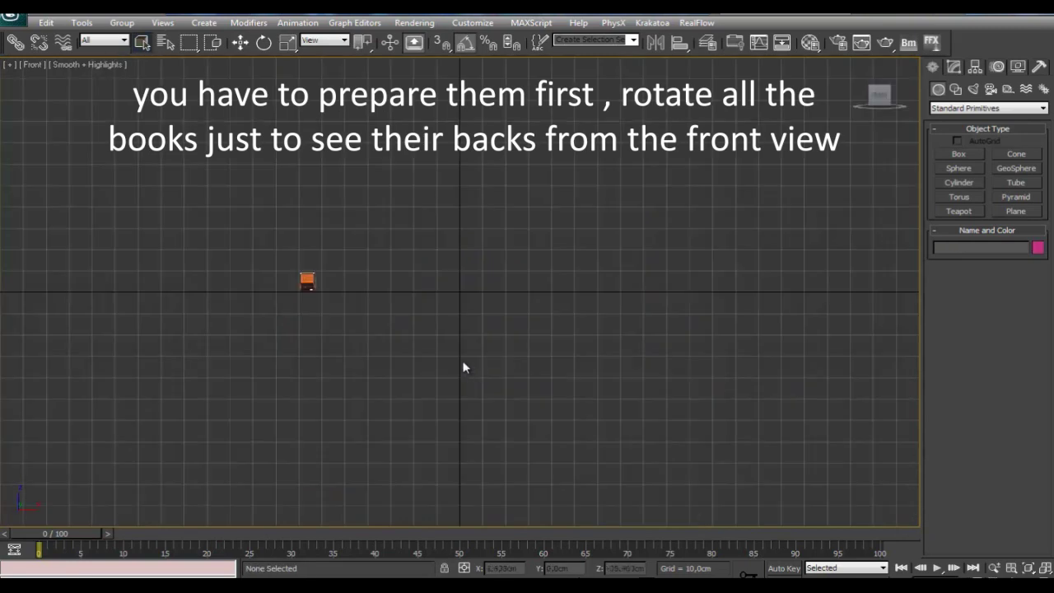
scroll(400, 272, "up", 3)
left_click_drag(368, 221, 201, 330)
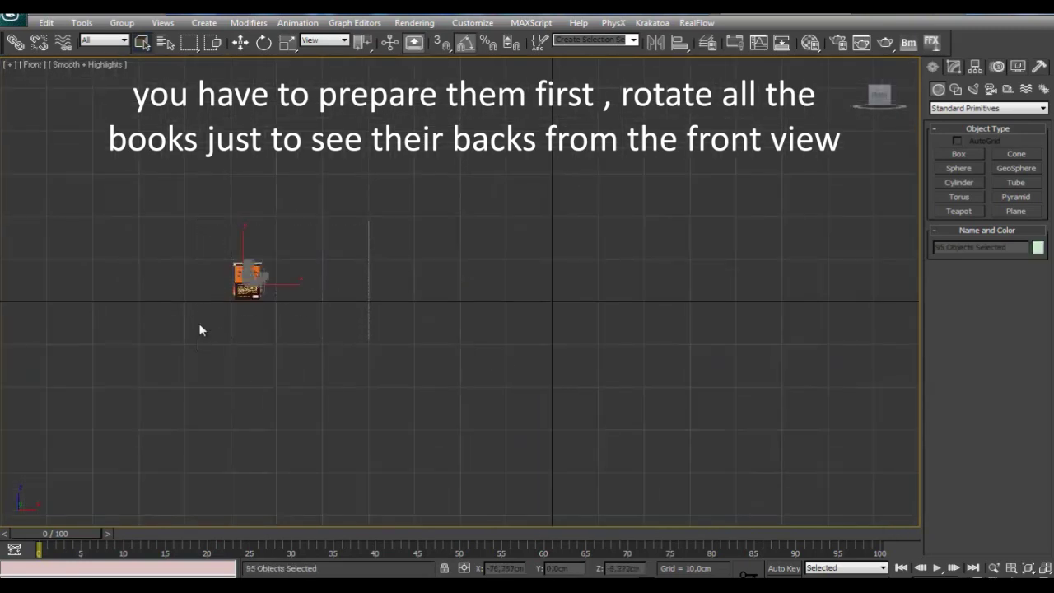
left_click(264, 43)
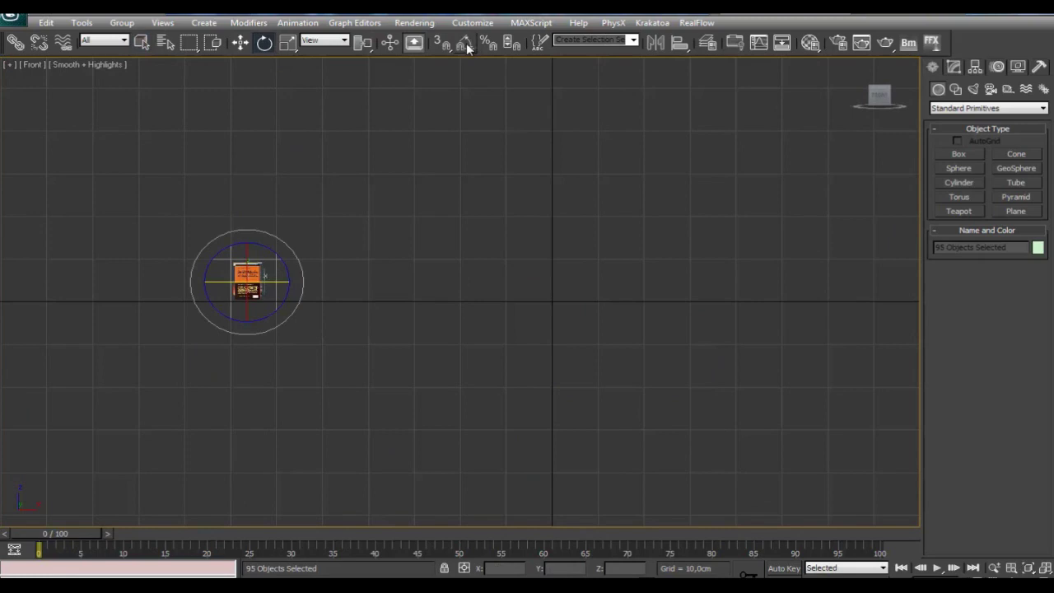
left_click_drag(273, 282, 204, 284)
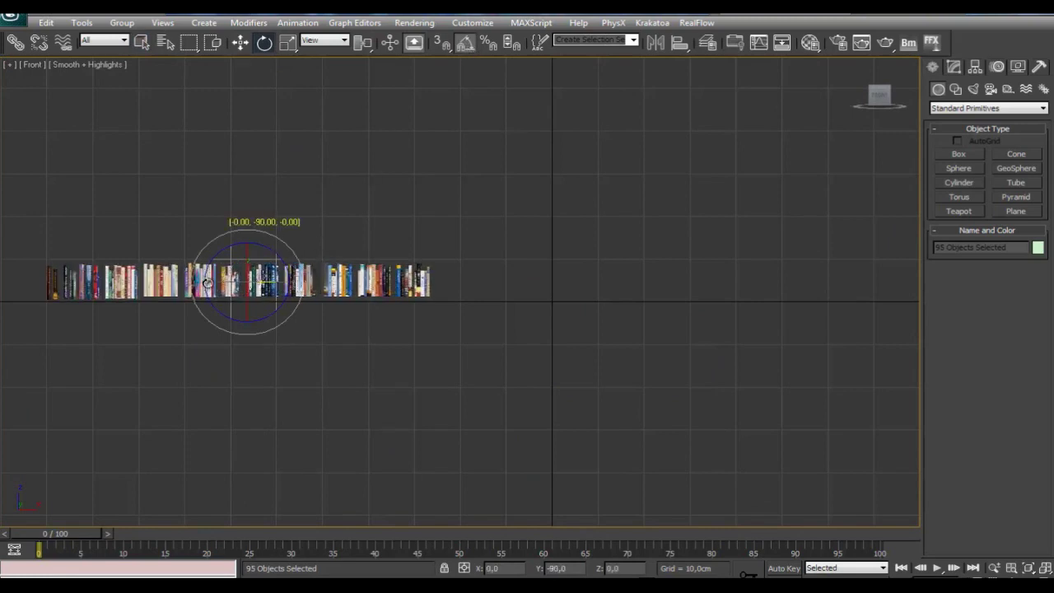
left_click_drag(204, 284, 207, 284)
- Move the book row toward the view centre and zoom in on it
left_click(240, 43)
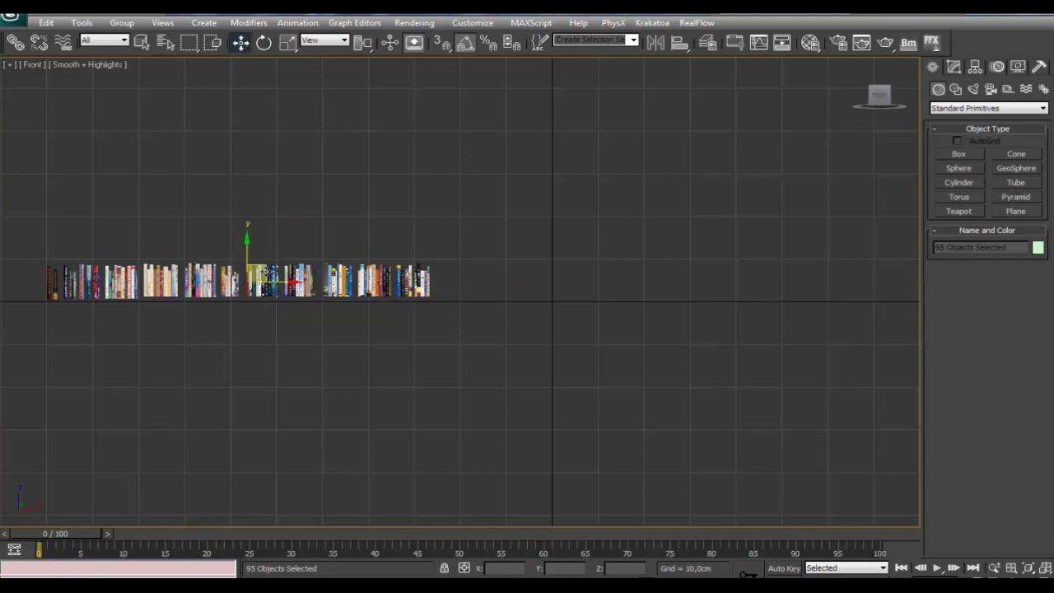
middle_click_drag(265, 272, 577, 276)
scroll(610, 327, "up", 2)
scroll(547, 327, "up", 2)
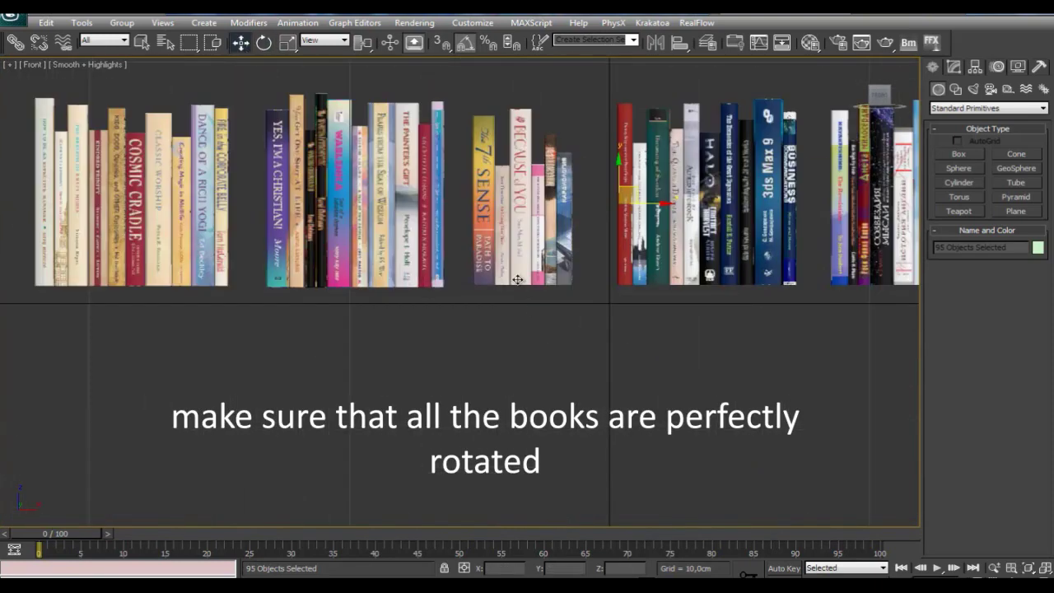
scroll(517, 280, "up", 2)
scroll(551, 324, "up", 2)
scroll(552, 324, "up", 2)
- Nudge the КАРДИОЛОГИЯ book into line, then zoom out and select the whole row
left_click(460, 298)
middle_click_drag(483, 348, 464, 321)
left_click_drag(463, 325, 486, 327)
mouse_move(486, 327)
middle_mouse_down()
mouse_move(470, 313)
mouse_move(471, 384)
middle_mouse_up()
scroll(475, 319, "up", 4)
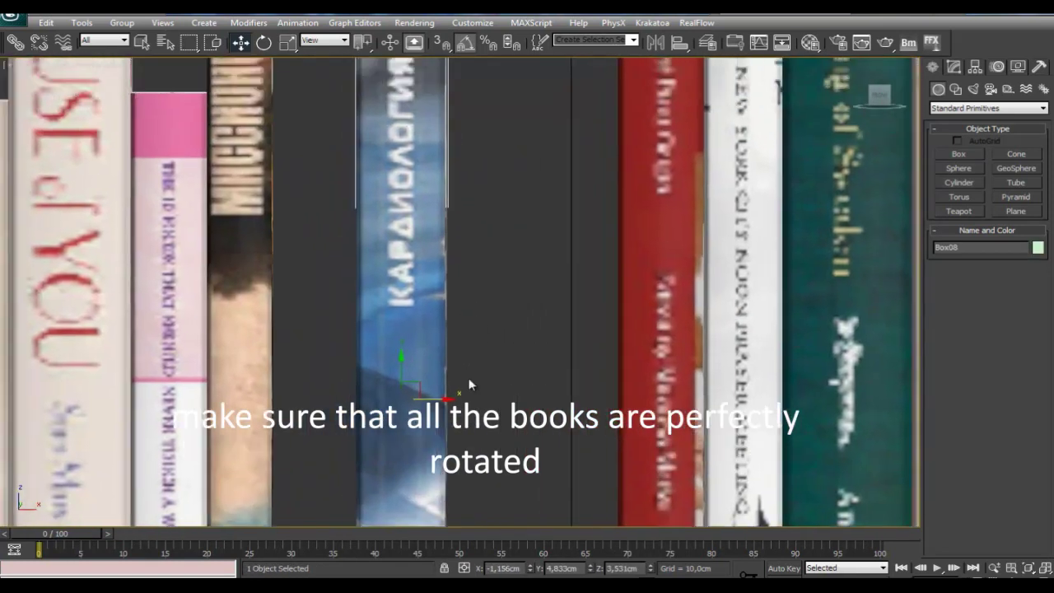
middle_click_drag(478, 330, 481, 363)
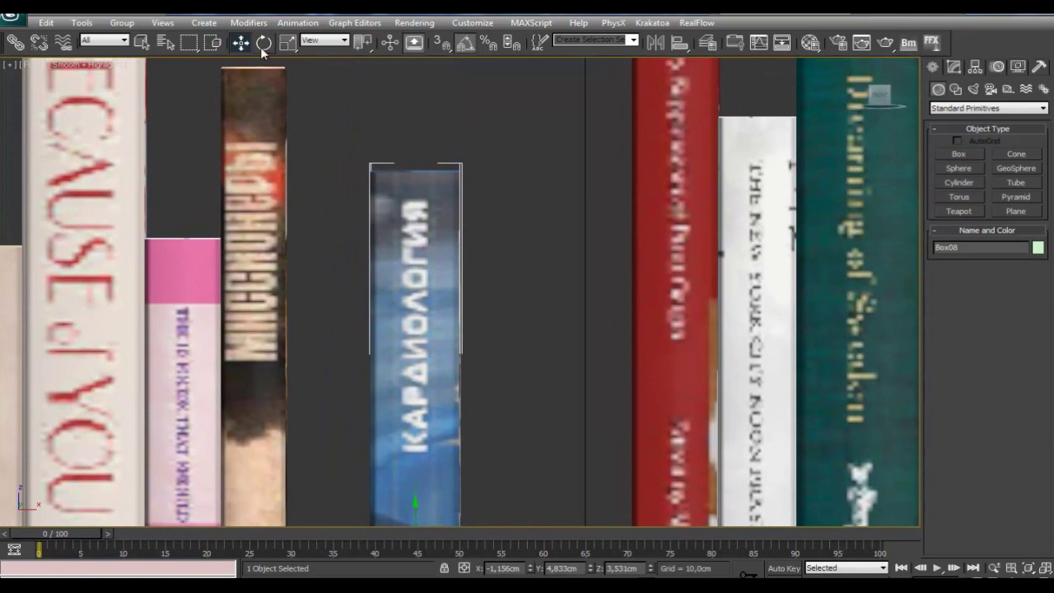
scroll(486, 188, "down", 2)
scroll(502, 286, "down", 3)
scroll(499, 297, "down", 1)
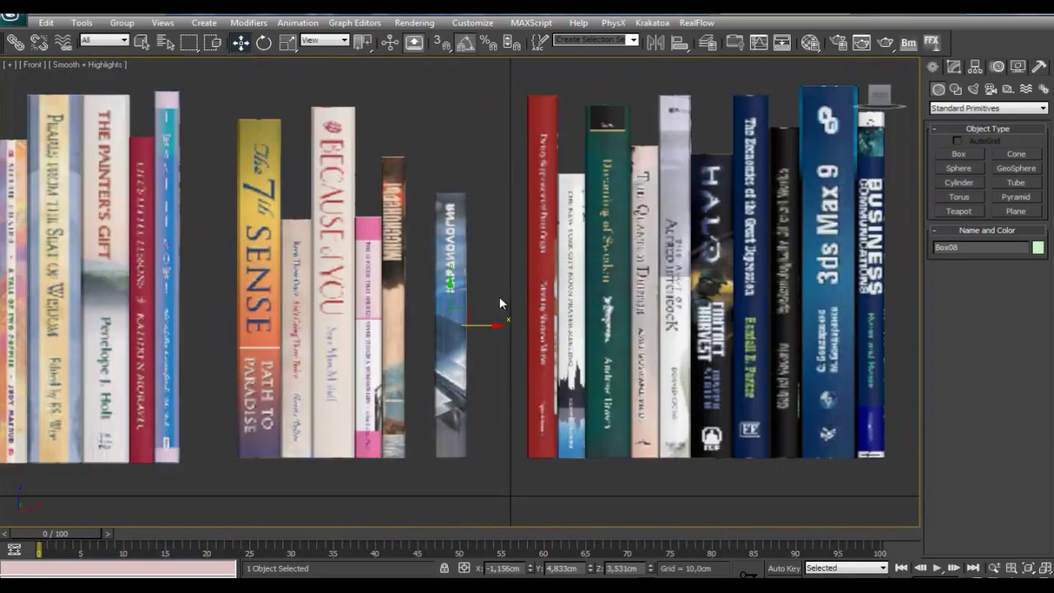
scroll(499, 296, "down", 2)
scroll(500, 297, "down", 1)
scroll(499, 297, "down", 1)
scroll(499, 297, "down", 1)
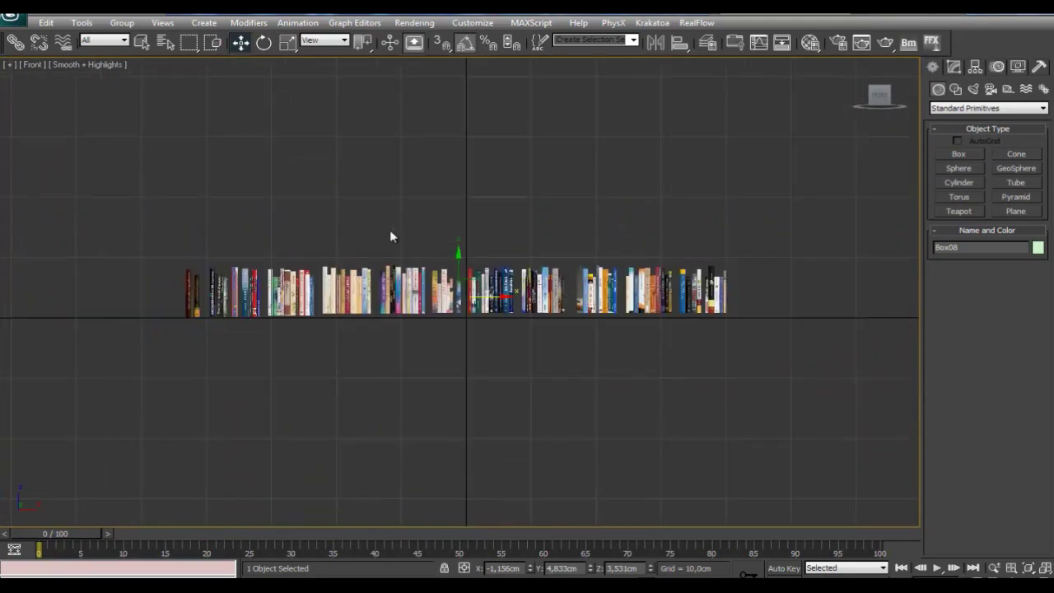
left_click_drag(121, 204, 773, 369)
- Reset the transforms of all books and center their pivots using Hierarchy > Pivot
left_click(975, 68)
left_click(972, 154)
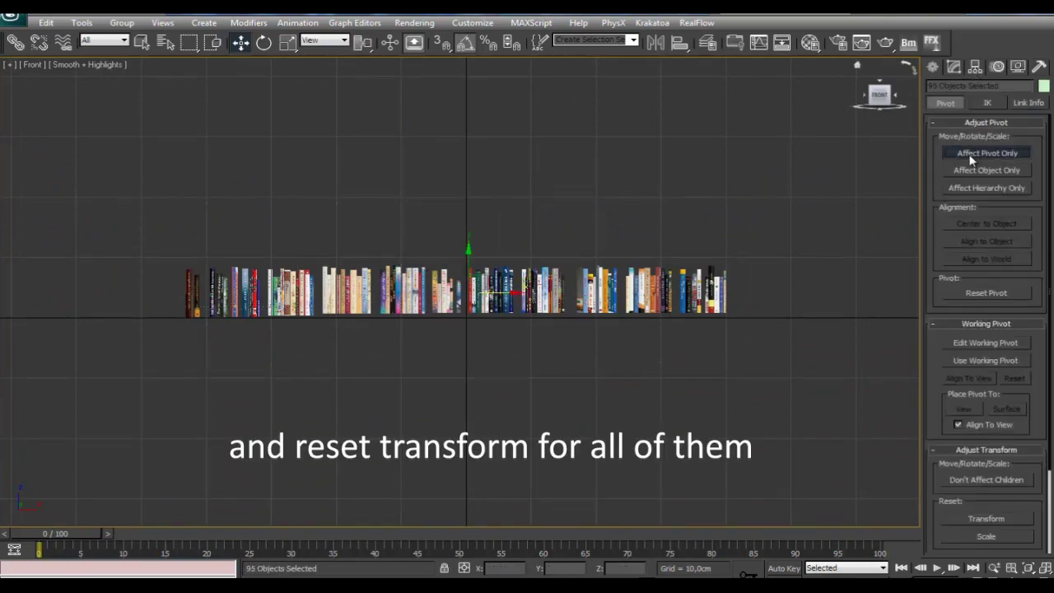
left_click(992, 519)
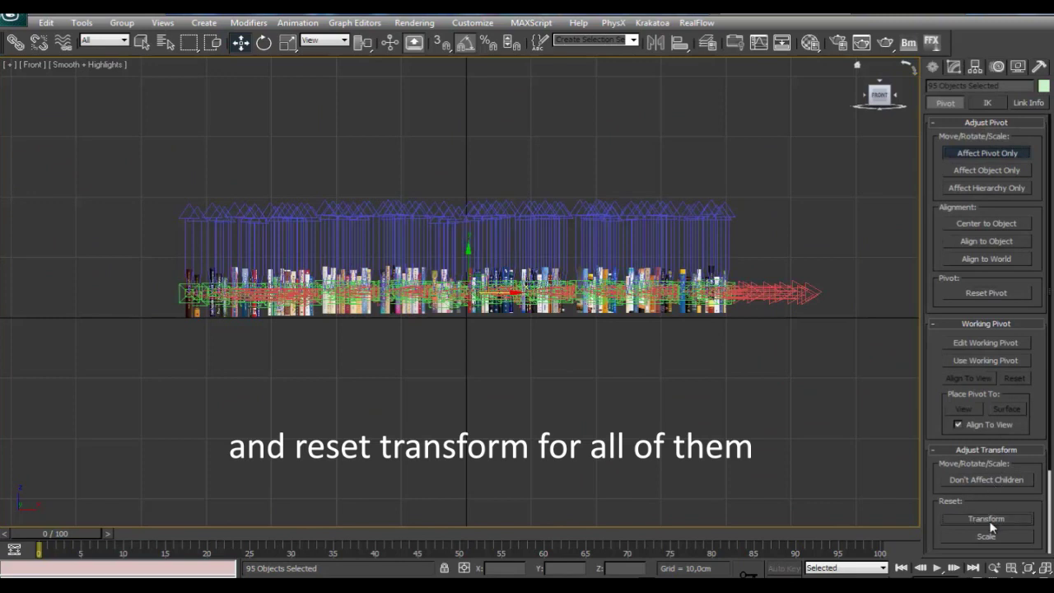
left_click(980, 222)
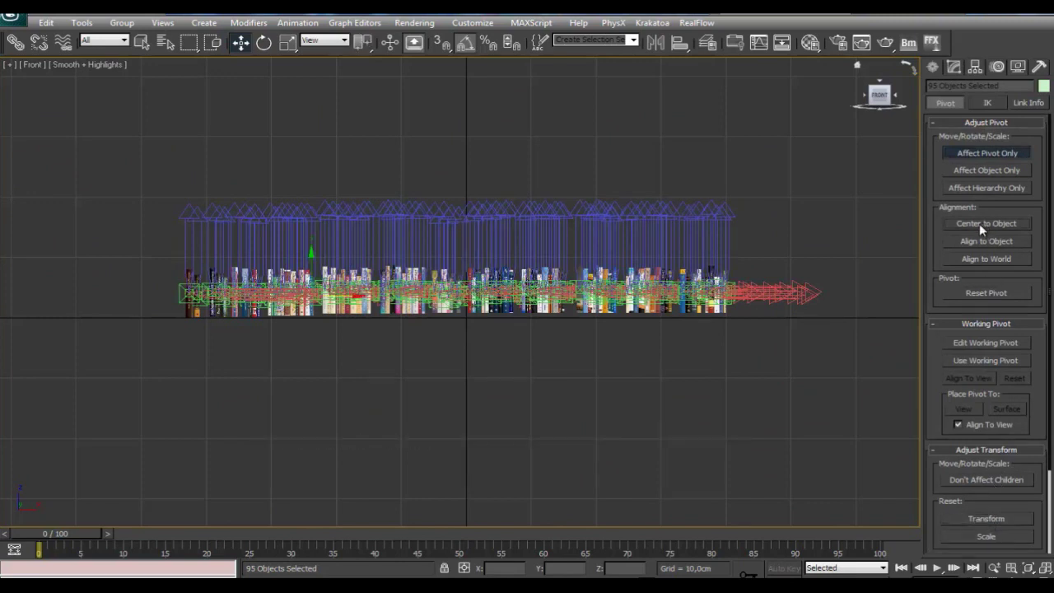
left_click(932, 68)
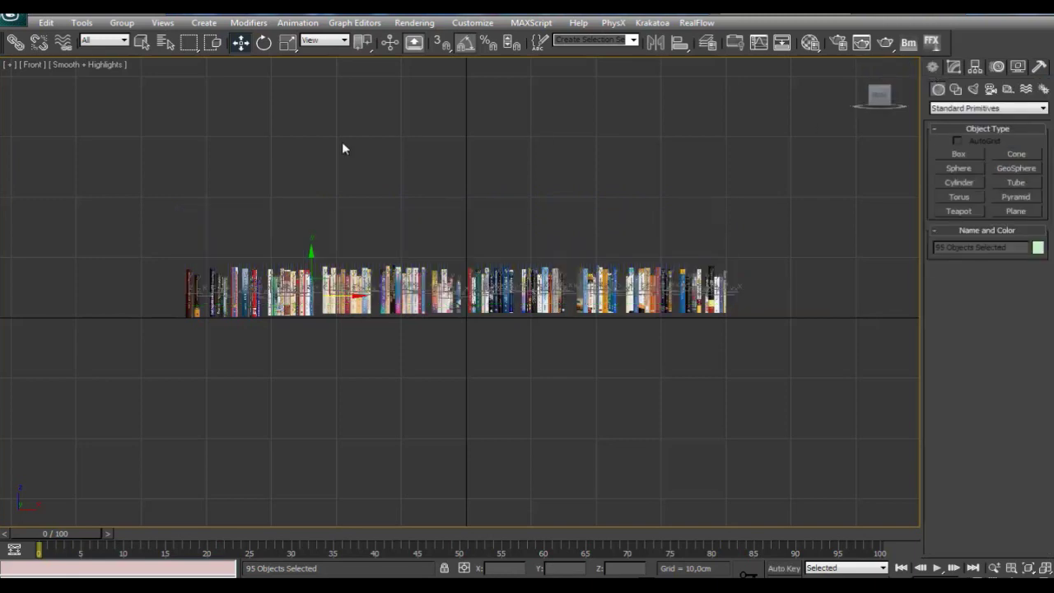
- Switch the viewport to Perspective and orbit around the books
left_click(36, 67)
left_click(83, 120)
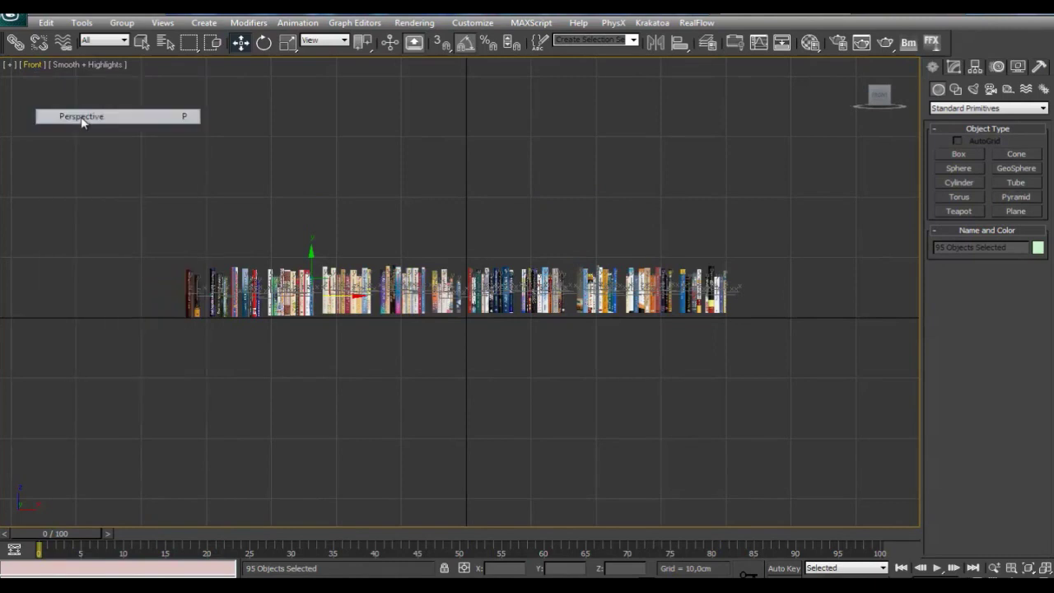
middle_click_drag(341, 235, 461, 320, "alt")
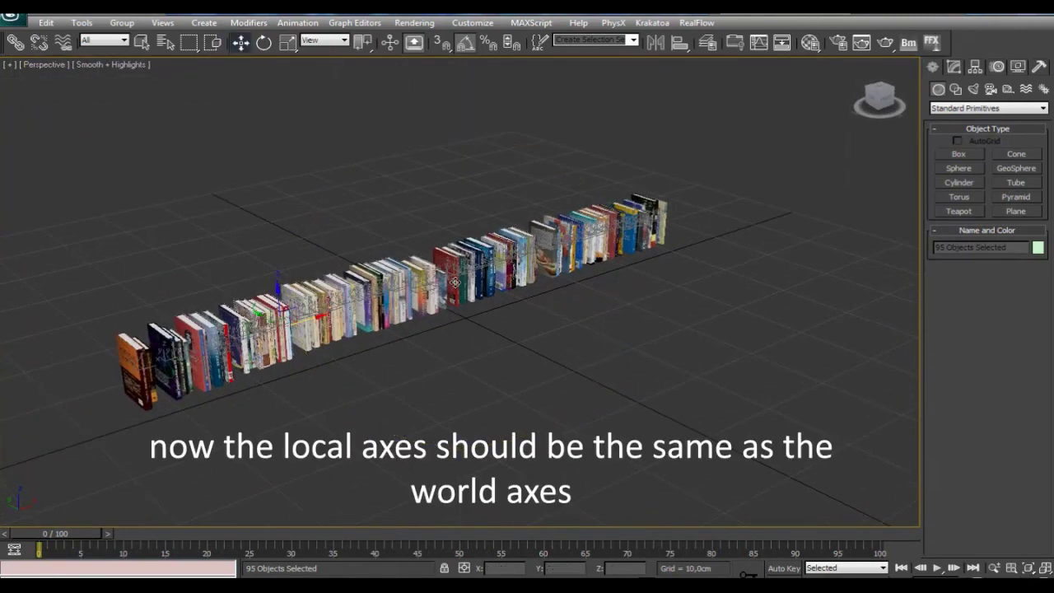
- Check individual books' pivot axes with Affect Pivot Only, then turn it off
left_click(447, 259)
left_click(975, 66)
left_click(988, 154)
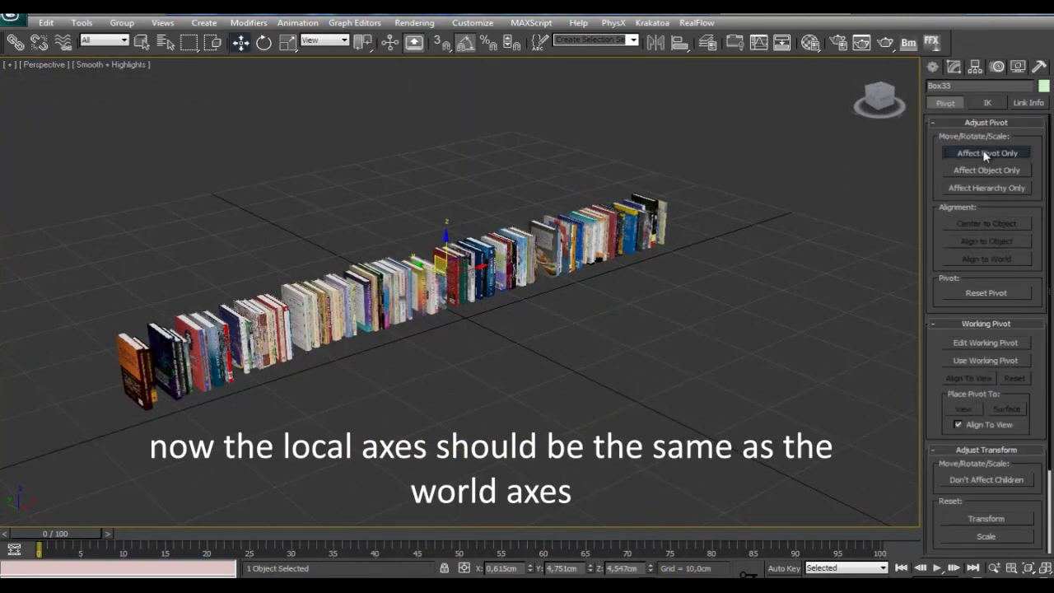
middle_click_drag(655, 265, 523, 328)
left_click_drag(486, 310, 567, 297)
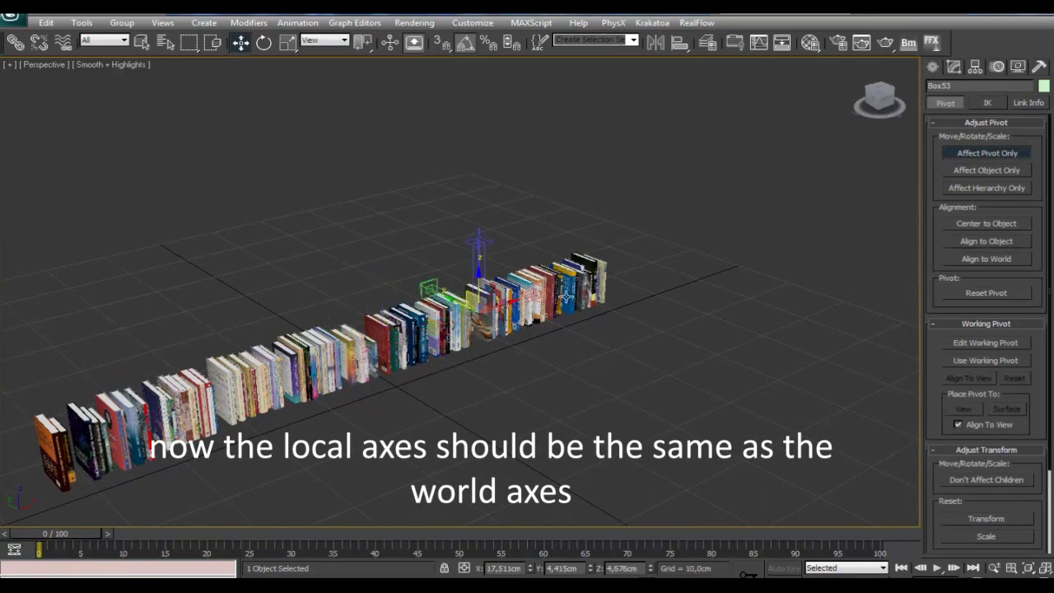
left_click(598, 280)
left_click(1010, 155)
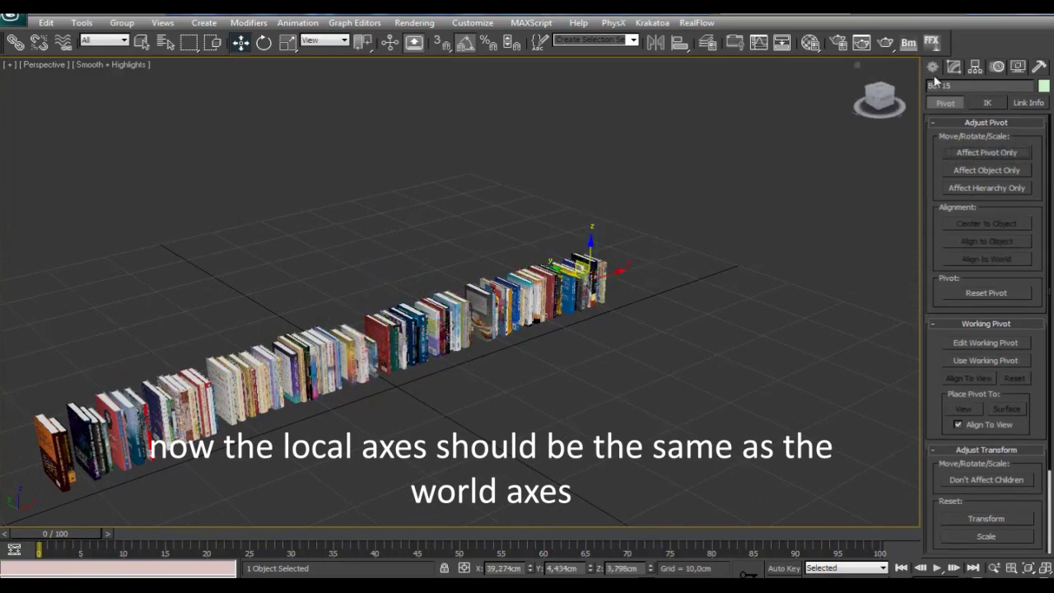
left_click(934, 66)
- Select the whole book row and move it up-left across the grid
scroll(626, 276, "down", 5)
left_click_drag(297, 234, 605, 405)
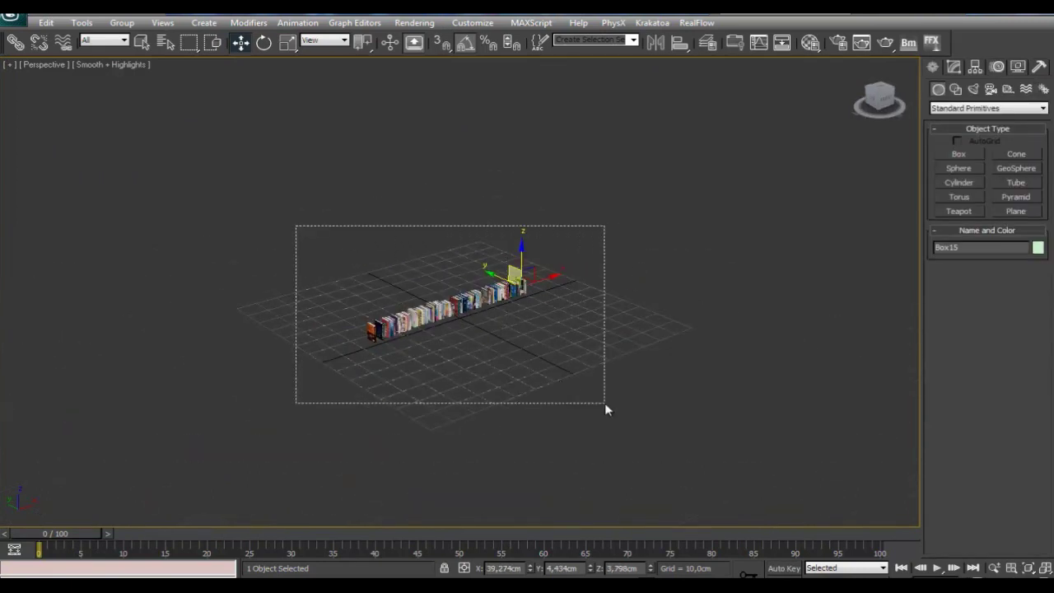
left_click_drag(410, 301, 343, 270)
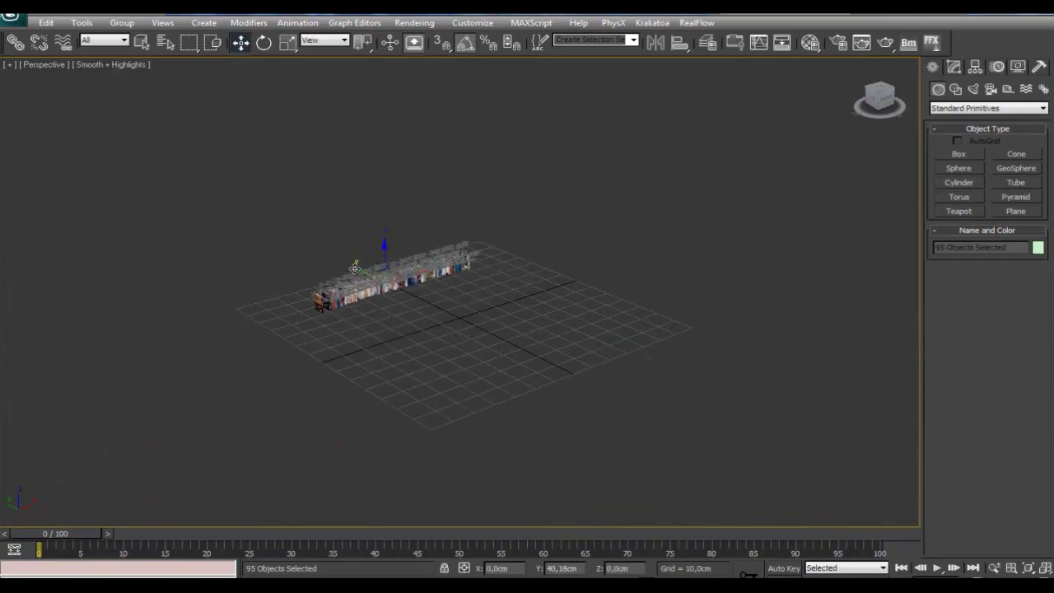
left_click(278, 219)
scroll(404, 222, "up", 3)
- Run the fill_my_shelves.ms script through MAXScript > Run Script
left_click(531, 22)
left_click(540, 70)
double_click(47, 97)
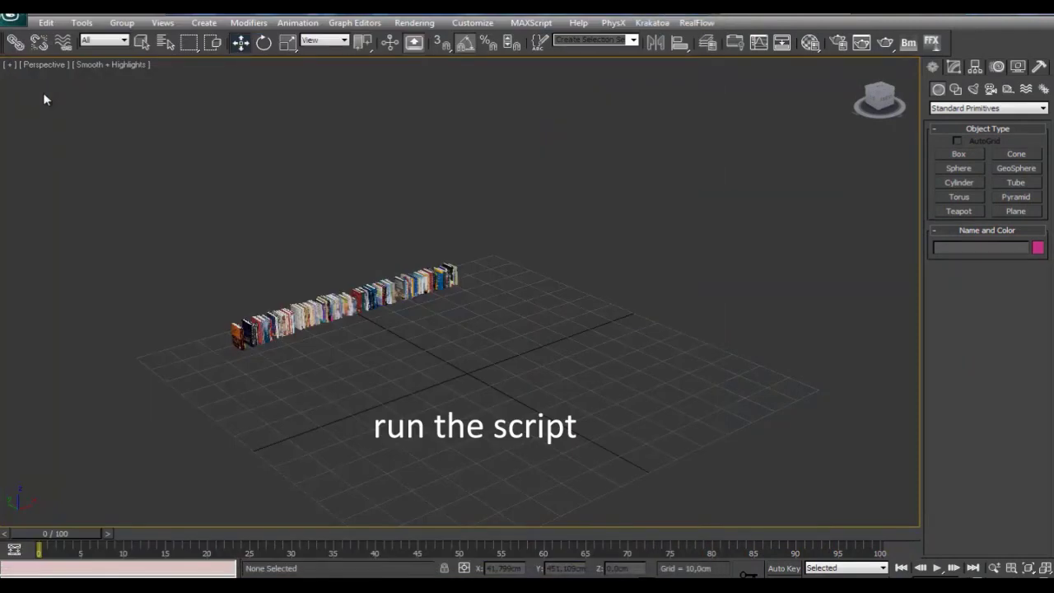
- Select all 95 book models and add them to the Fill My Bookshelves tool
mouse_move(534, 113)
left_mouse_down()
mouse_move(840, 135)
mouse_move(858, 148)
left_mouse_up()
mouse_move(426, 313)
middle_mouse_down("alt")
mouse_move(440, 313)
mouse_move(404, 309)
middle_mouse_up("alt")
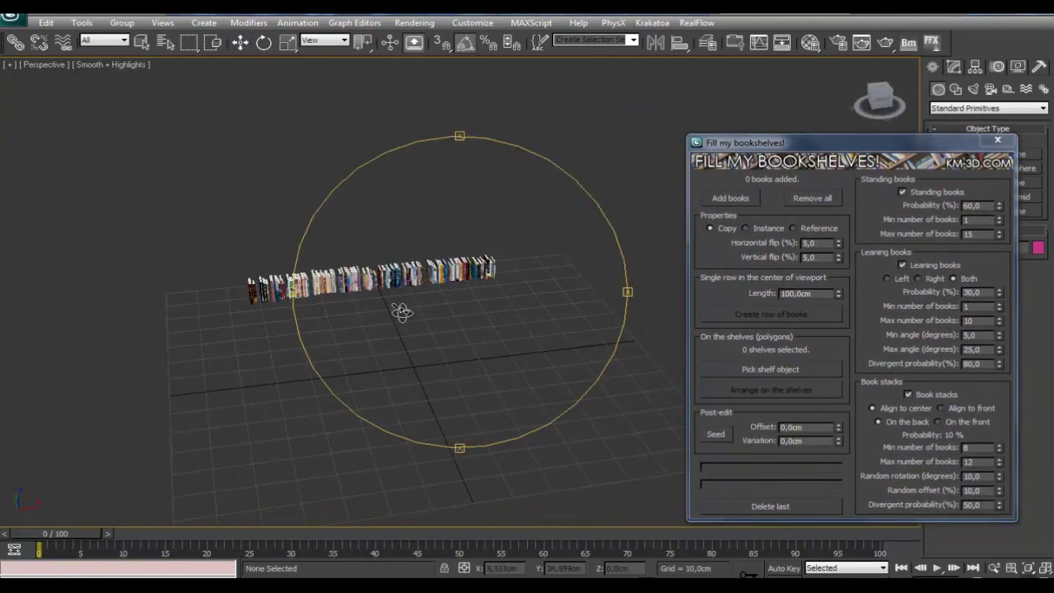
mouse_move(178, 204)
left_mouse_down()
mouse_move(403, 301)
mouse_move(534, 333)
left_mouse_up()
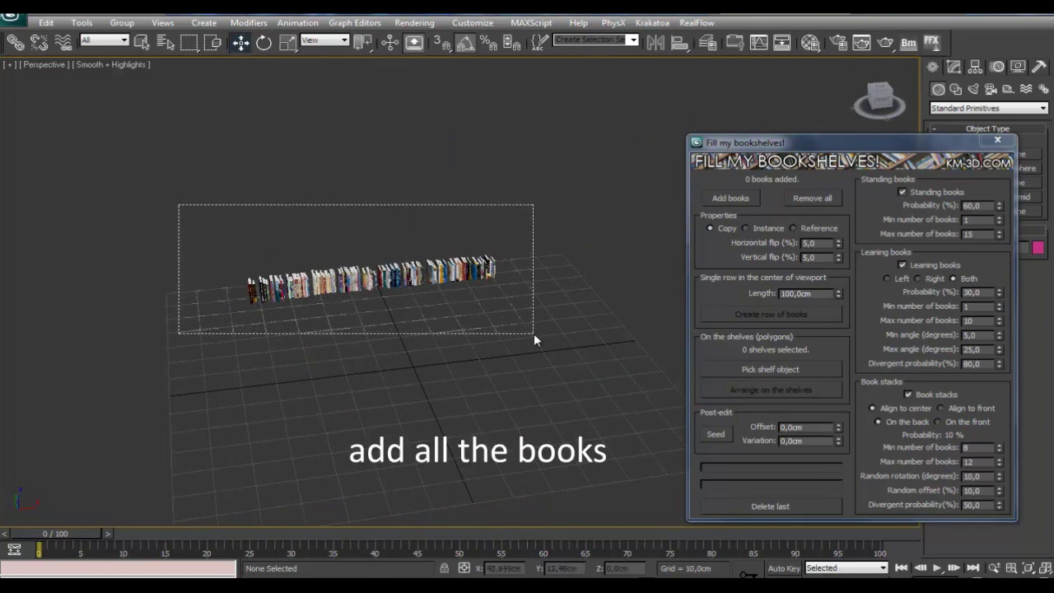
left_click(738, 199)
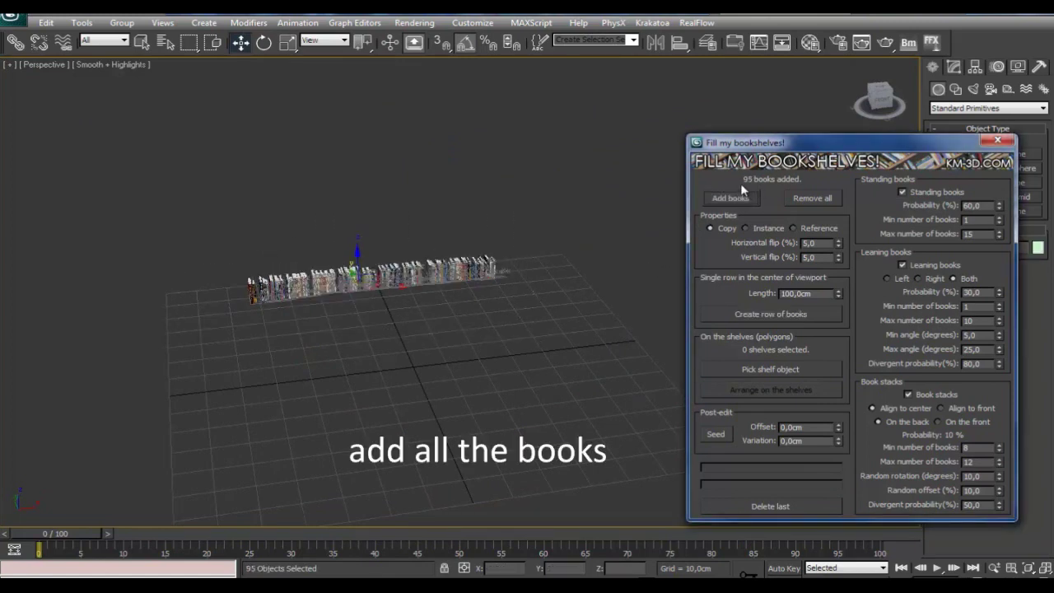
left_click_drag(746, 148, 739, 133)
- Set the row Length to 50 cm
left_click(513, 308)
mouse_move(512, 308)
middle_mouse_down("alt")
mouse_move(464, 286)
mouse_move(464, 314)
mouse_move(472, 306)
mouse_move(450, 349)
mouse_move(485, 353)
mouse_move(442, 353)
middle_mouse_up("alt")
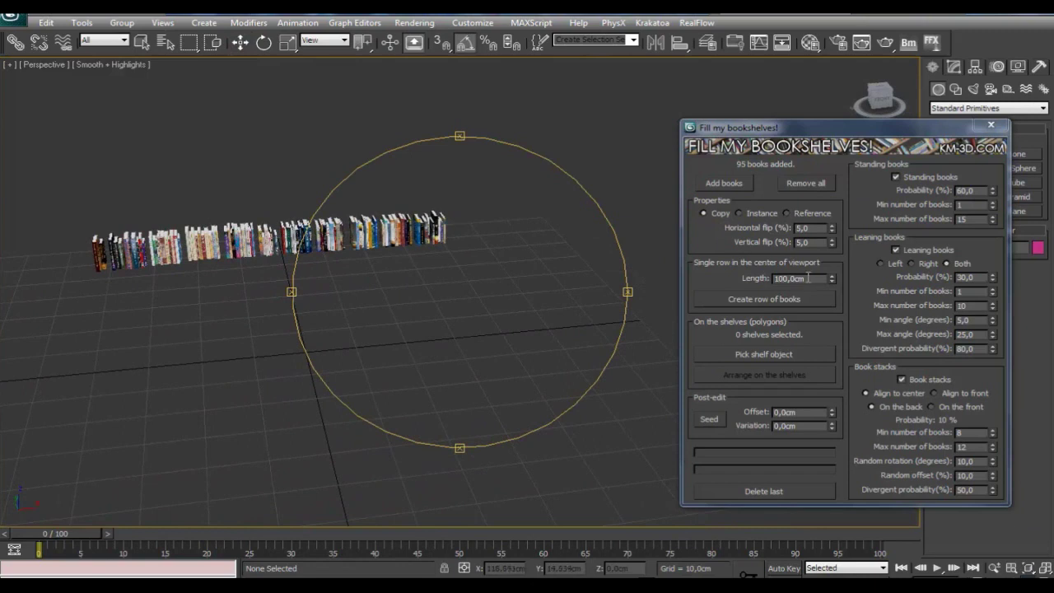
left_click_drag(809, 279, 764, 280)
type("50")
key("Return")
- Create a row of books at the view centre, deleting and regenerating it twice
middle_click_drag(506, 294, 431, 299, "alt")
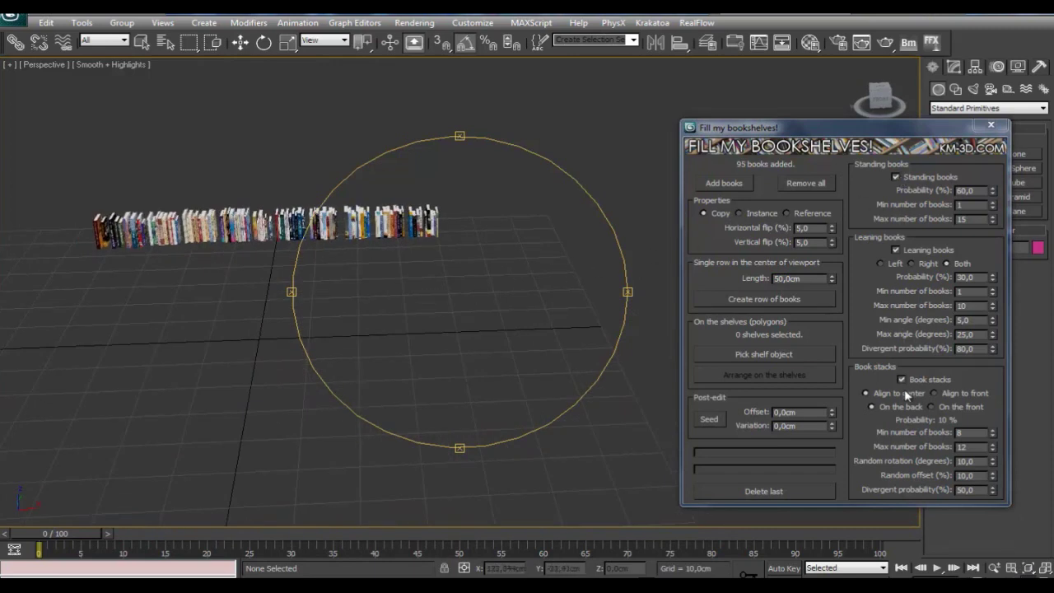
left_click(762, 307)
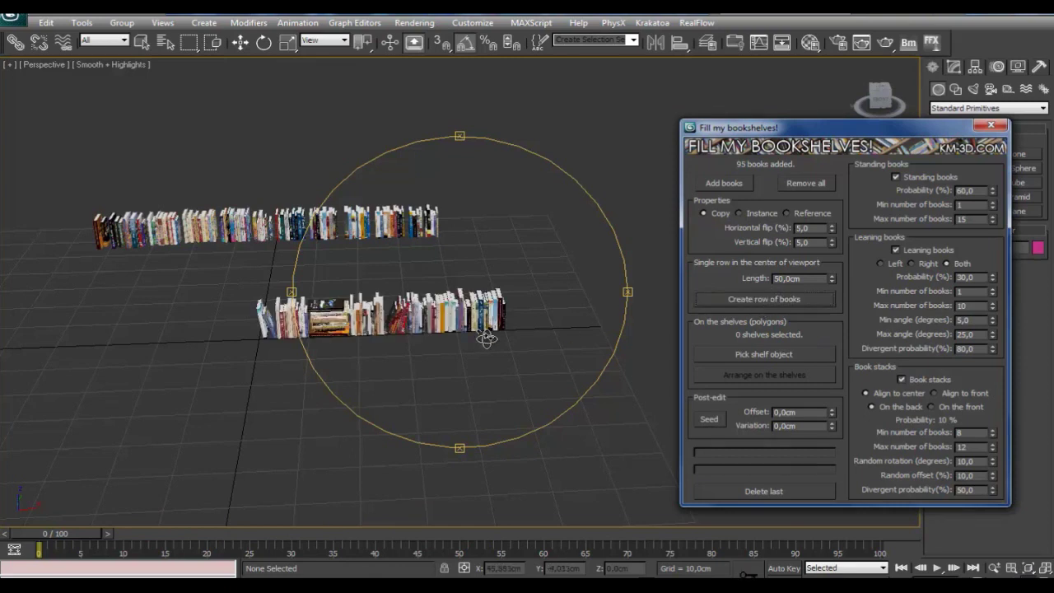
middle_click_drag(486, 338, 540, 319, "alt")
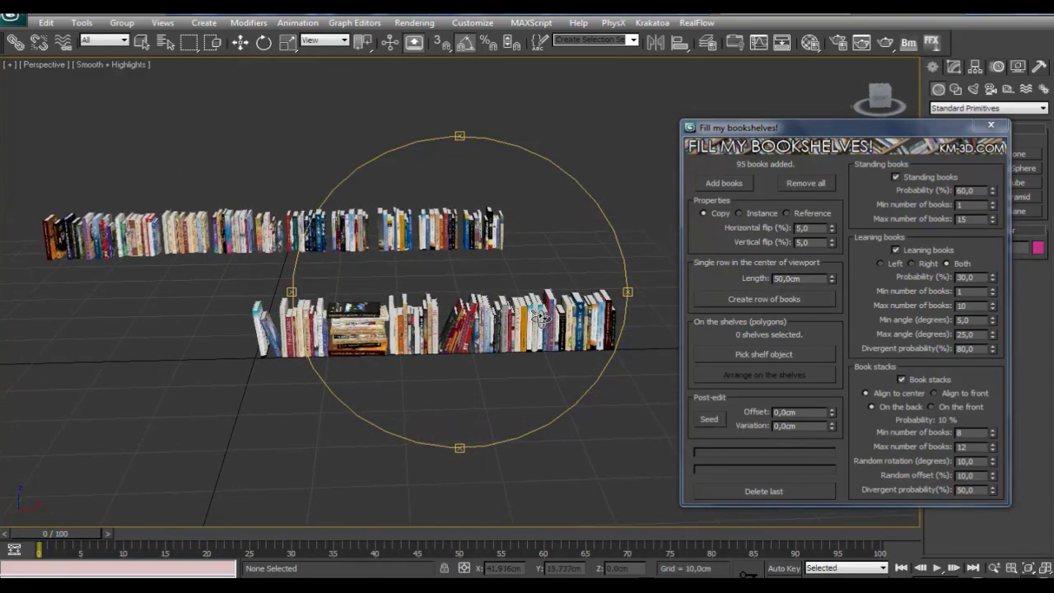
middle_click_drag(500, 360, 701, 479, "alt")
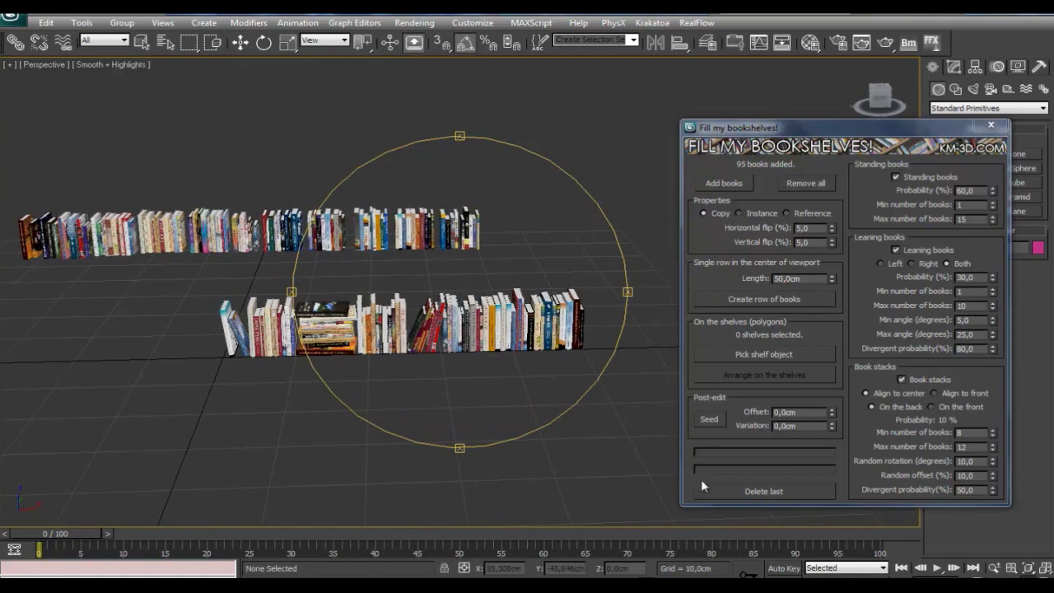
left_click(744, 491)
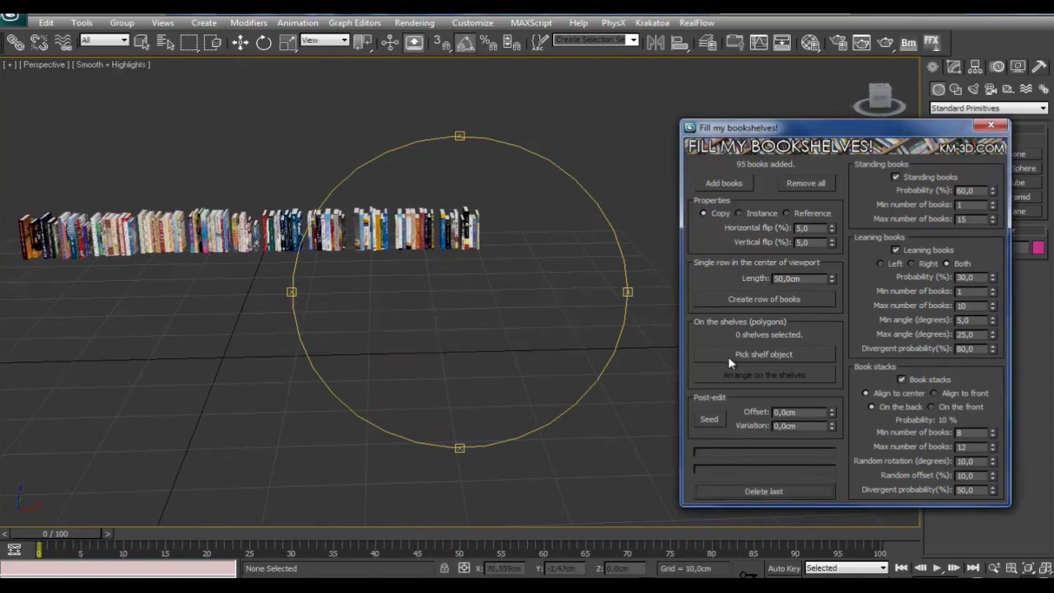
left_click(736, 302)
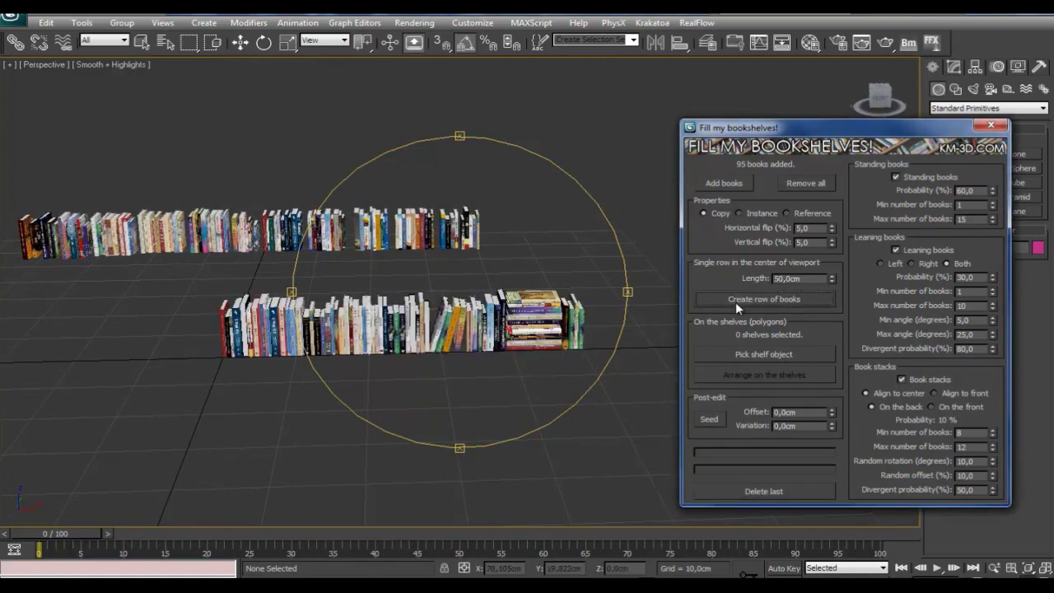
left_click(747, 489)
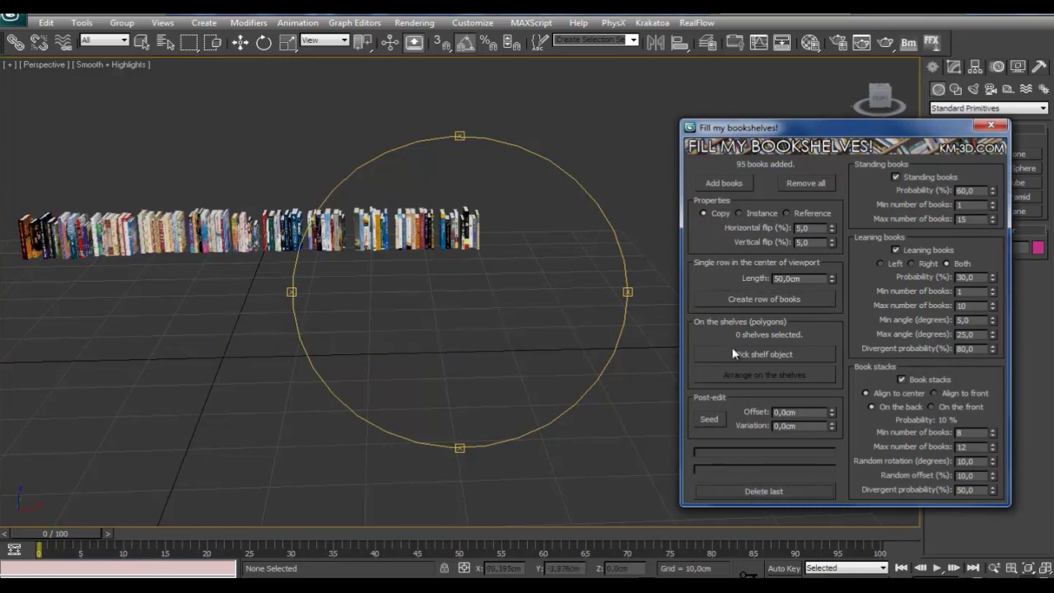
left_click(736, 303)
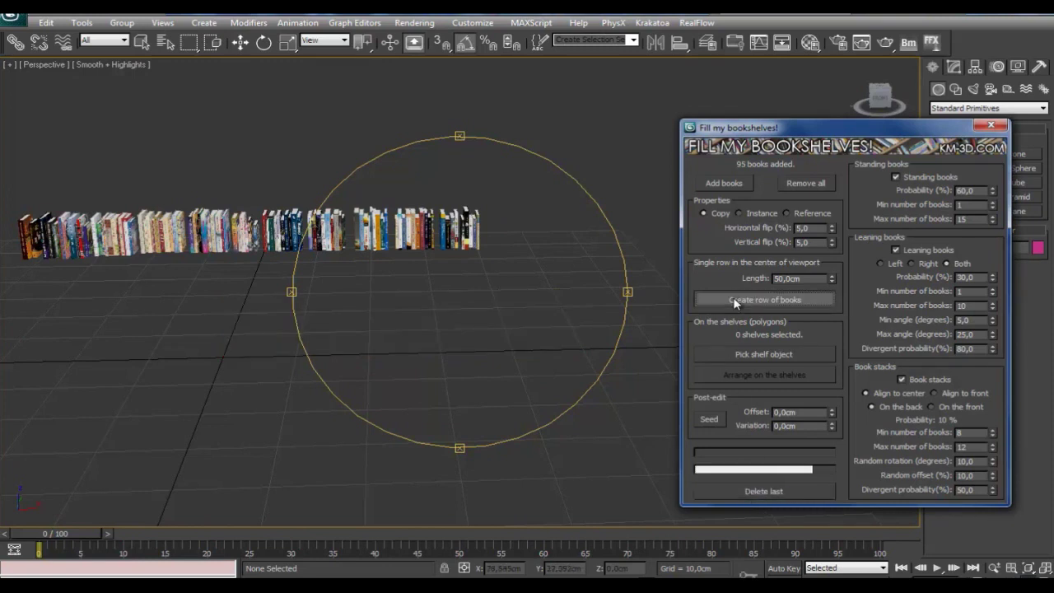
- Delete the last row, disable Leaning books and Book stacks, and create a standing-only row
left_click(729, 492)
left_click_drag(422, 312, 462, 305)
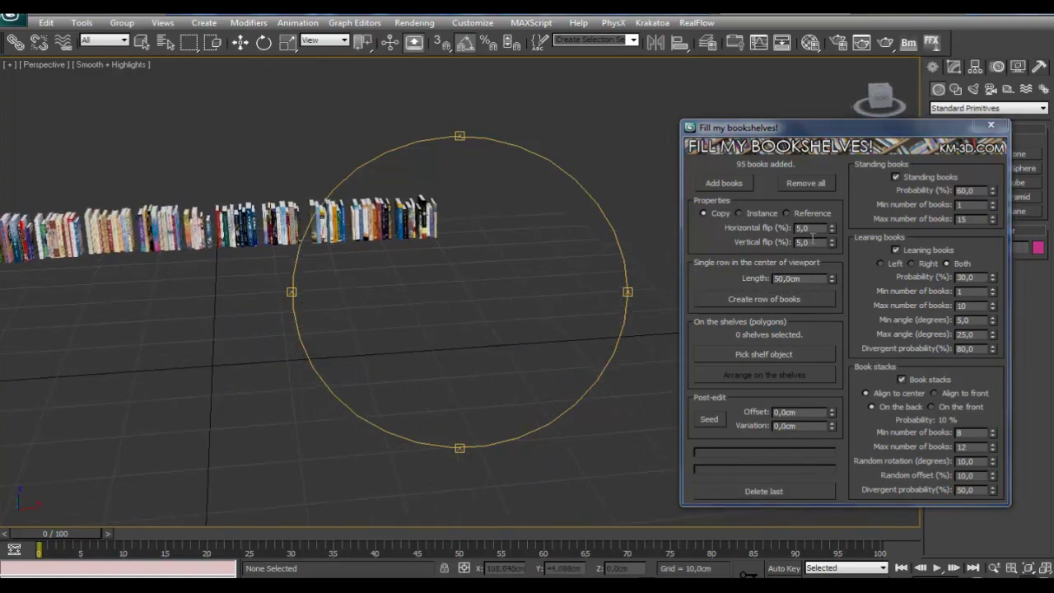
left_click(915, 257)
left_click(905, 380)
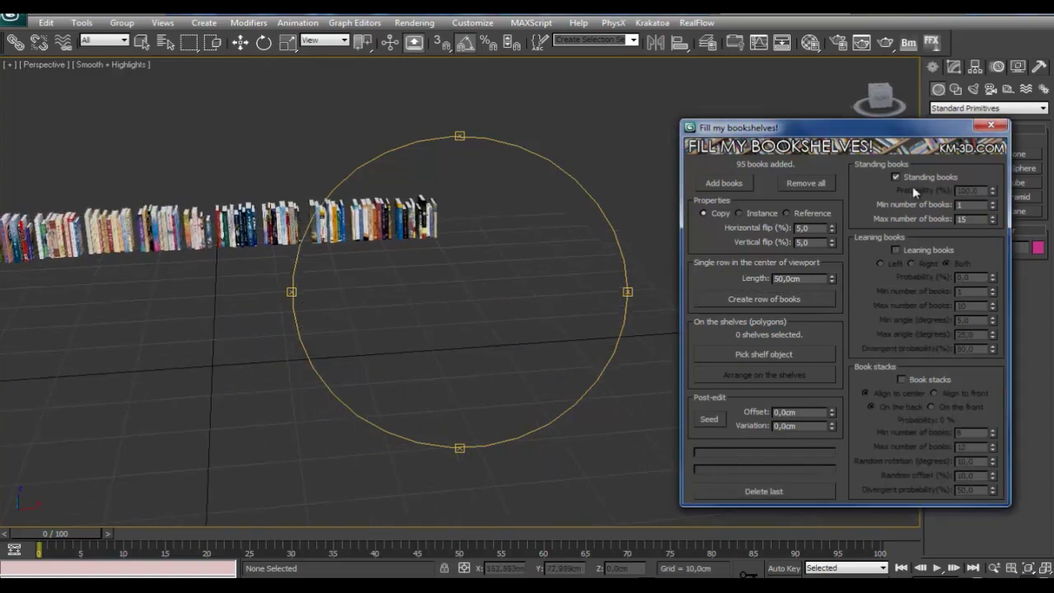
left_click(786, 301)
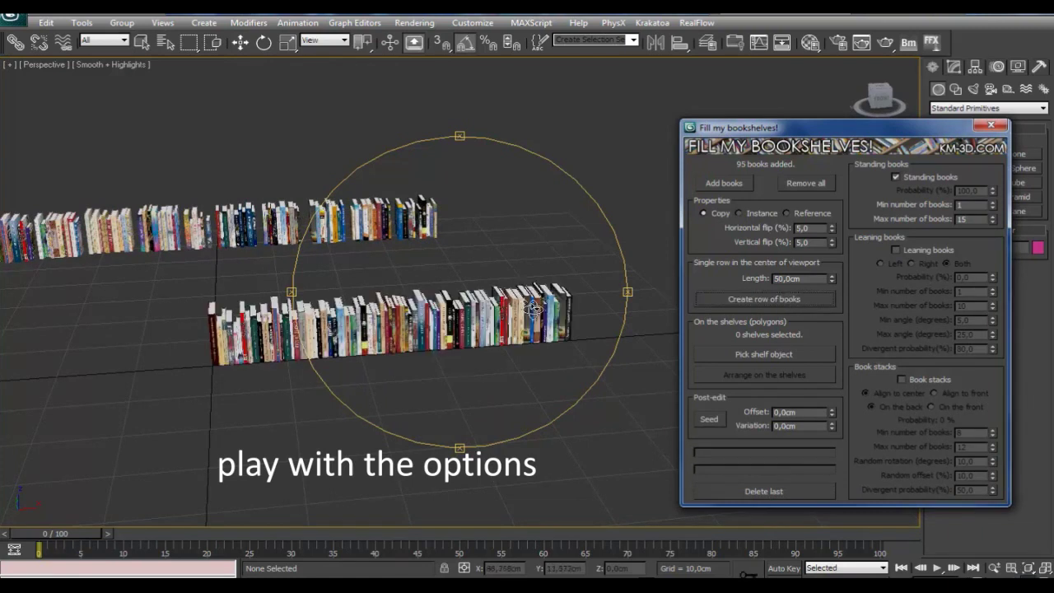
left_click_drag(535, 310, 477, 334)
middle_click_drag(478, 334, 614, 424, "alt")
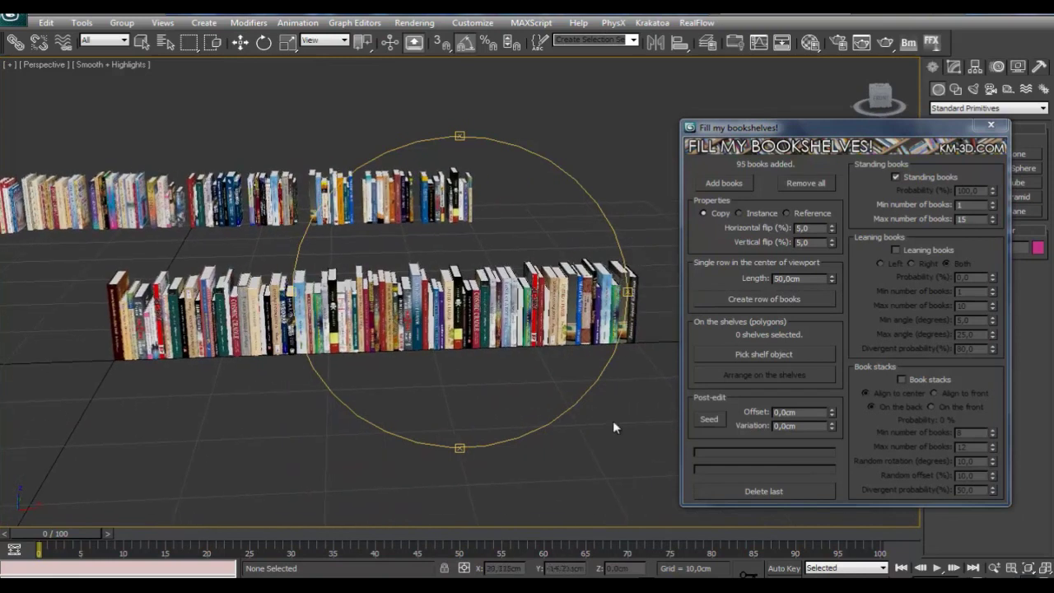
- Regenerate the standing row with Horizontal flip at 0, then at 50%
left_click(795, 497)
double_click(817, 227)
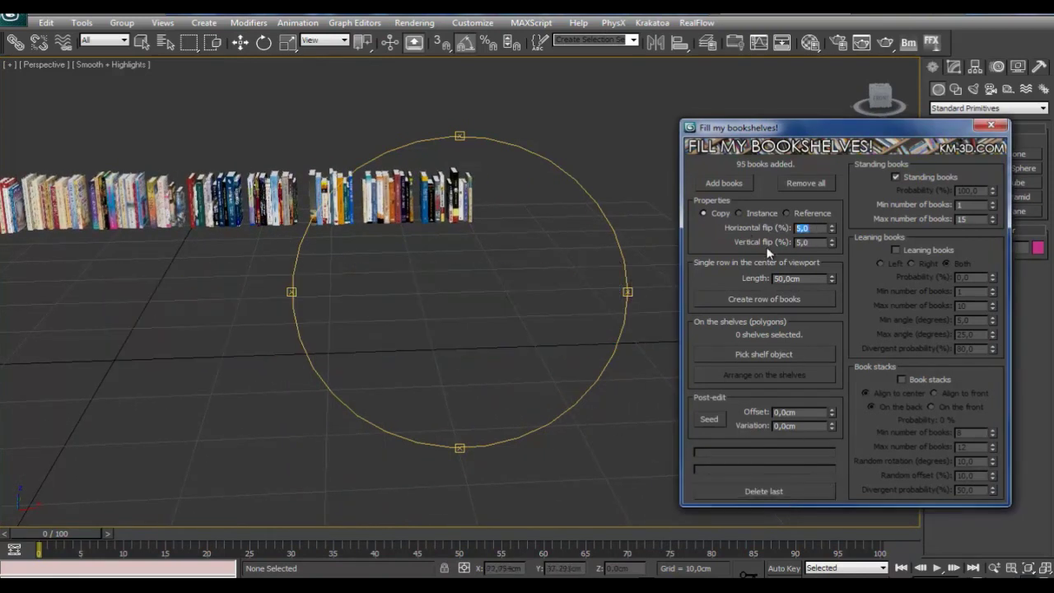
type("0")
left_click(772, 300)
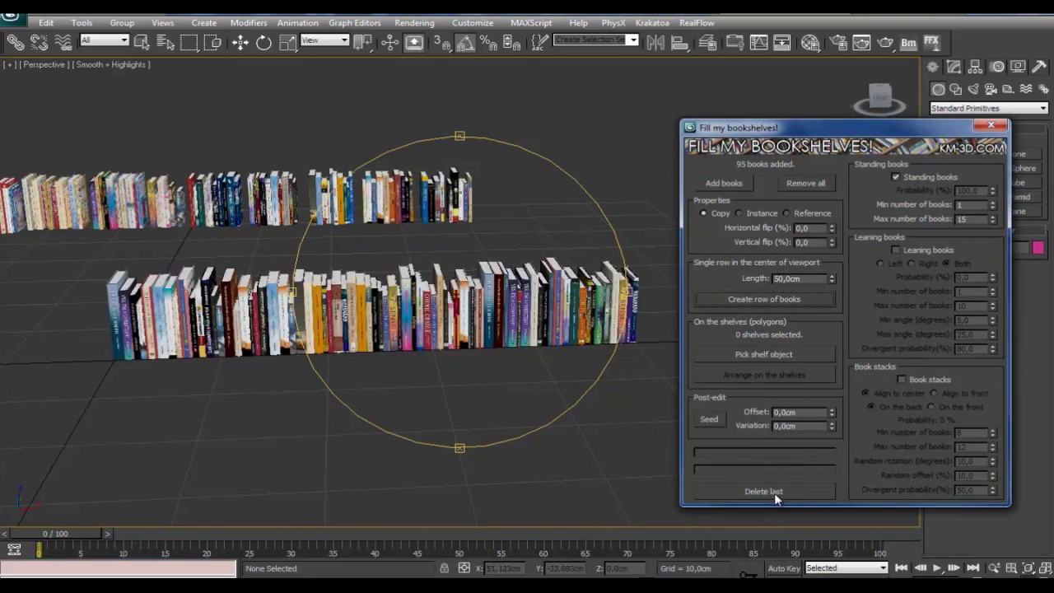
left_click(775, 492)
double_click(799, 228)
type("50")
left_click(783, 300)
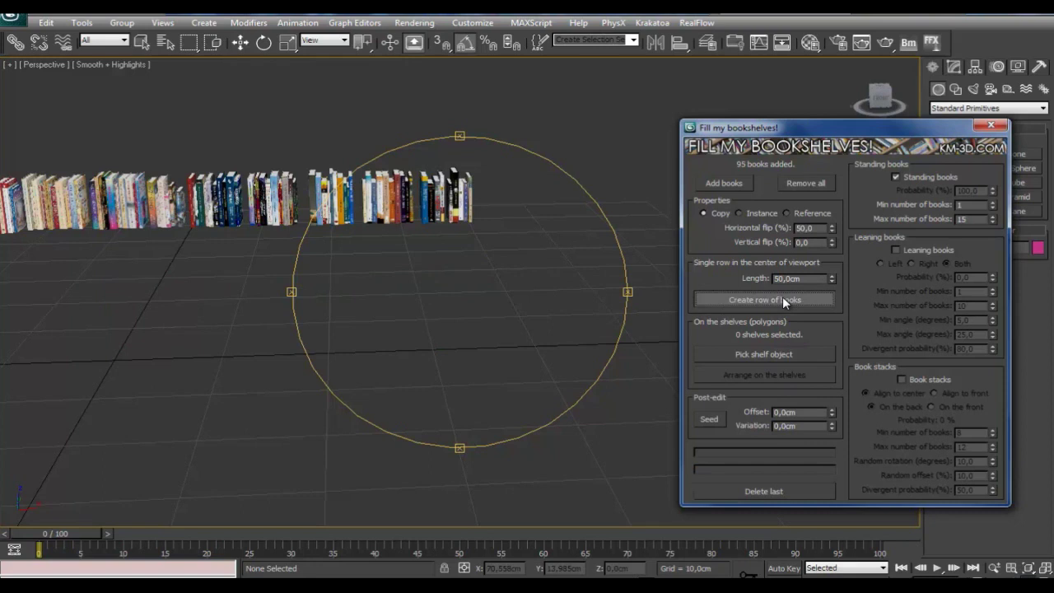
mouse_move(630, 307)
left_mouse_down()
mouse_move(498, 329)
mouse_move(496, 346)
left_mouse_up()
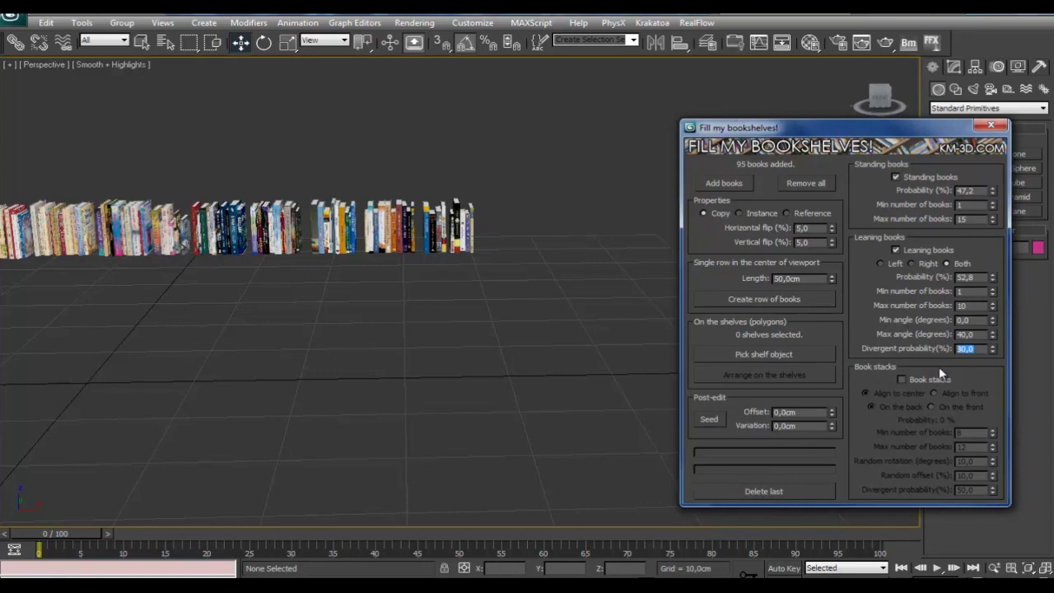
type("0")
- Disable Standing books and create a row of only leaning books
left_click(897, 177)
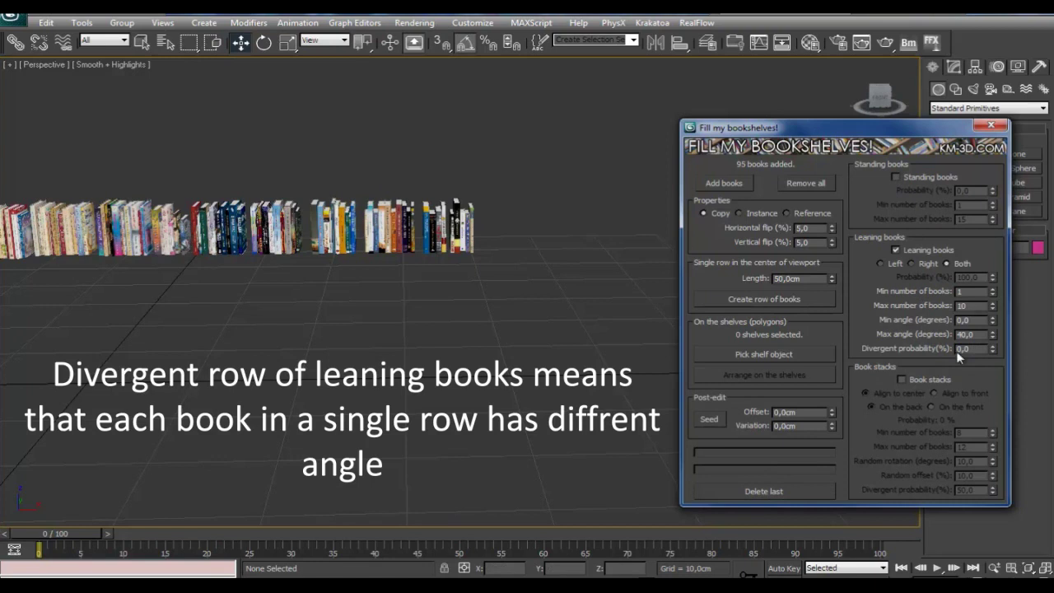
left_click(785, 302)
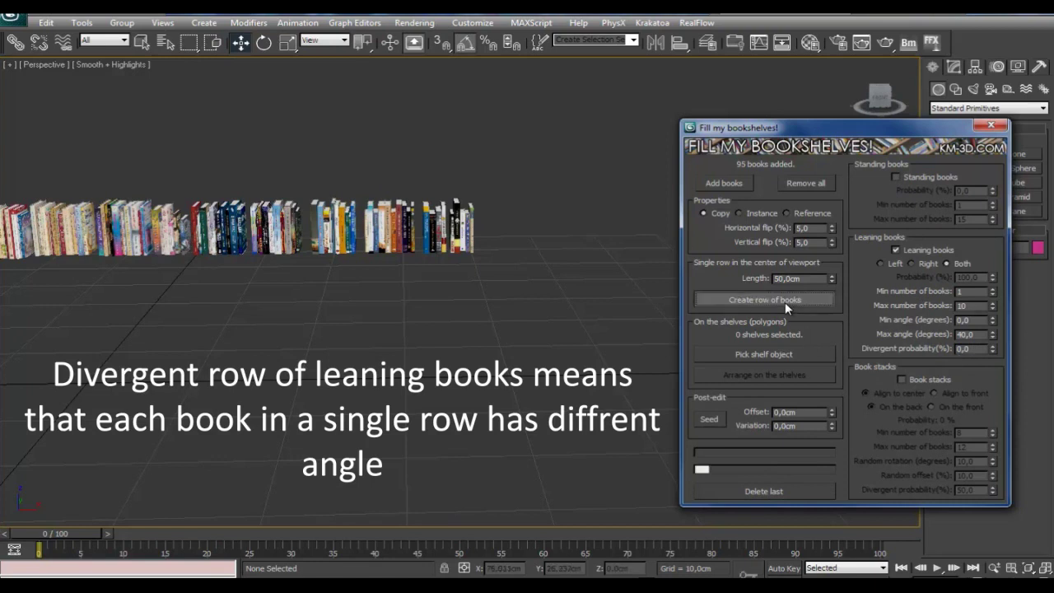
scroll(472, 380, "up", 2)
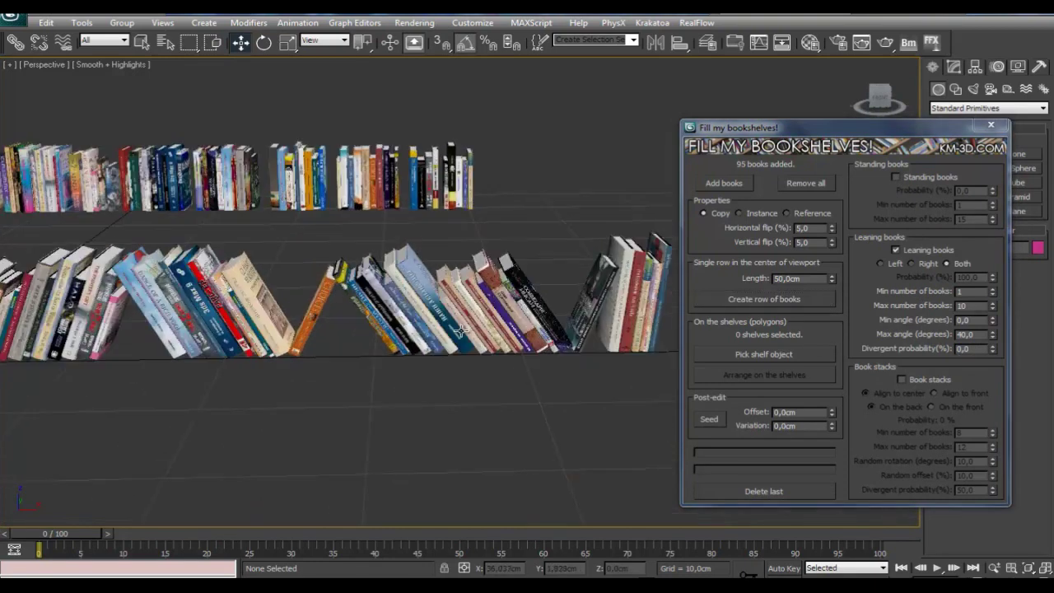
mouse_move(459, 330)
middle_mouse_down("alt")
mouse_move(352, 340)
mouse_move(488, 361)
mouse_move(470, 310)
middle_mouse_up("alt")
scroll(471, 310, "down", 2)
- Hide the original row of source books via the right-click menu
mouse_move(129, 116)
left_mouse_down()
mouse_move(394, 177)
mouse_move(486, 154)
left_mouse_up()
right_click(495, 147)
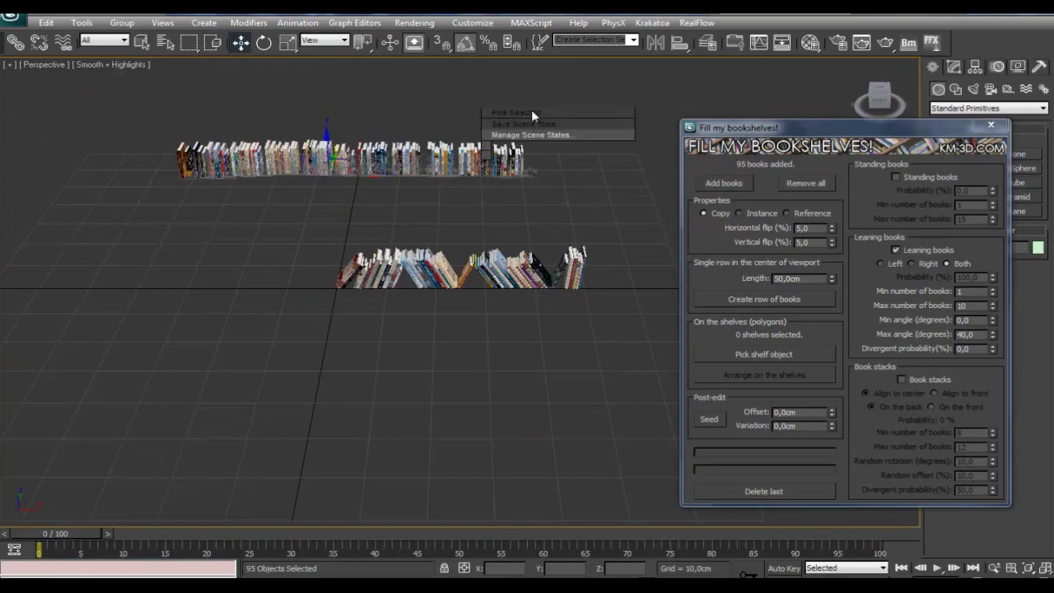
left_click(531, 110)
scroll(470, 321, "up", 3)
middle_click_drag(470, 329, 501, 346, "alt")
type("100")
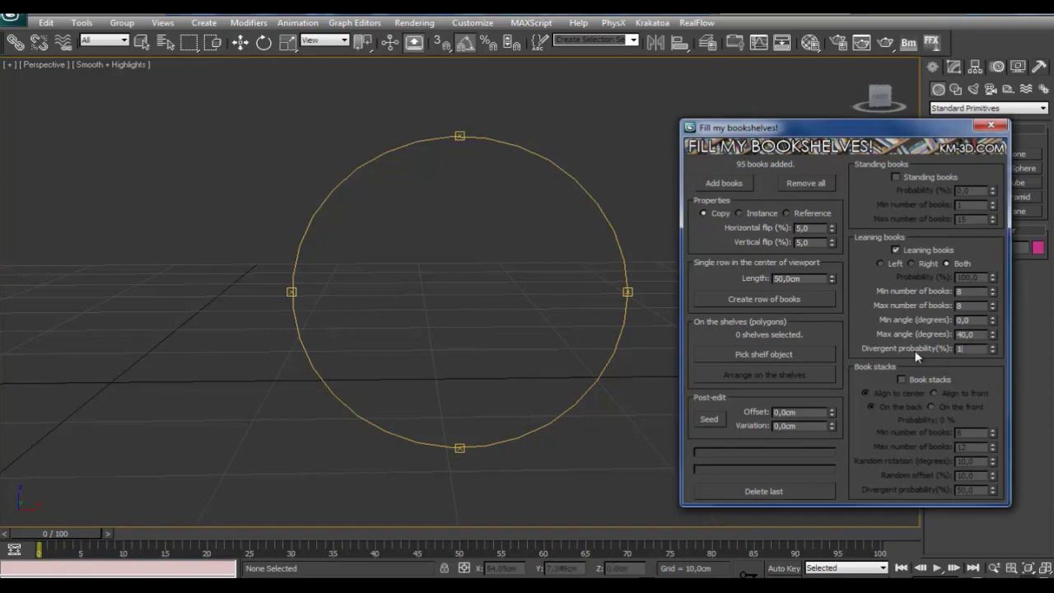
- Create a fully divergent leaning row, orbit to inspect it, then delete it
left_click(782, 300)
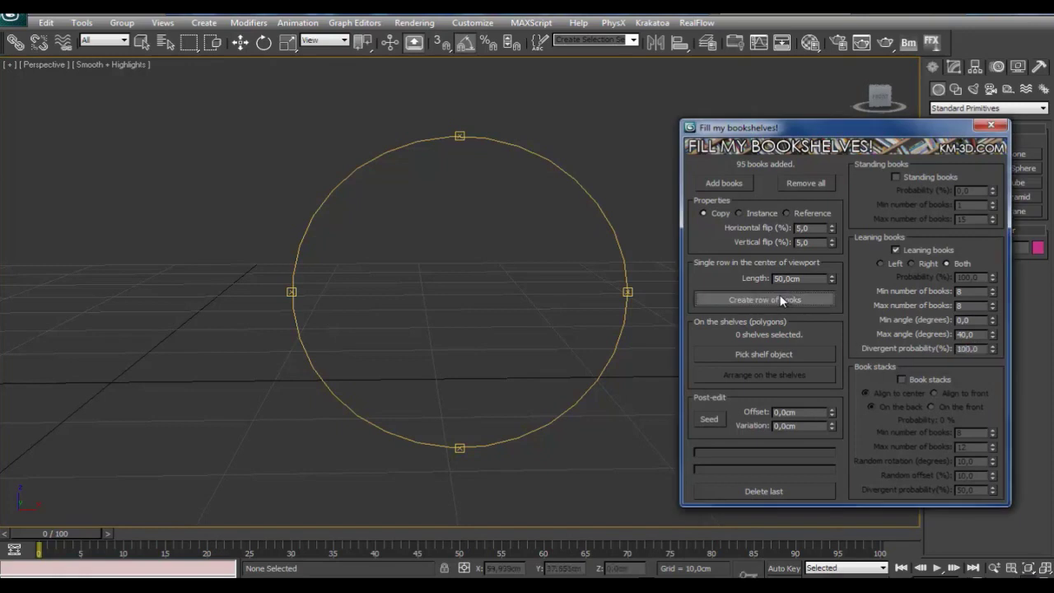
scroll(452, 367, "up", 2)
scroll(412, 371, "up", 2)
scroll(370, 375, "up", 1)
scroll(336, 377, "up", 1)
mouse_move(336, 375)
middle_mouse_down("alt")
mouse_move(298, 360)
mouse_move(660, 436)
middle_mouse_up("alt")
left_click(787, 497)
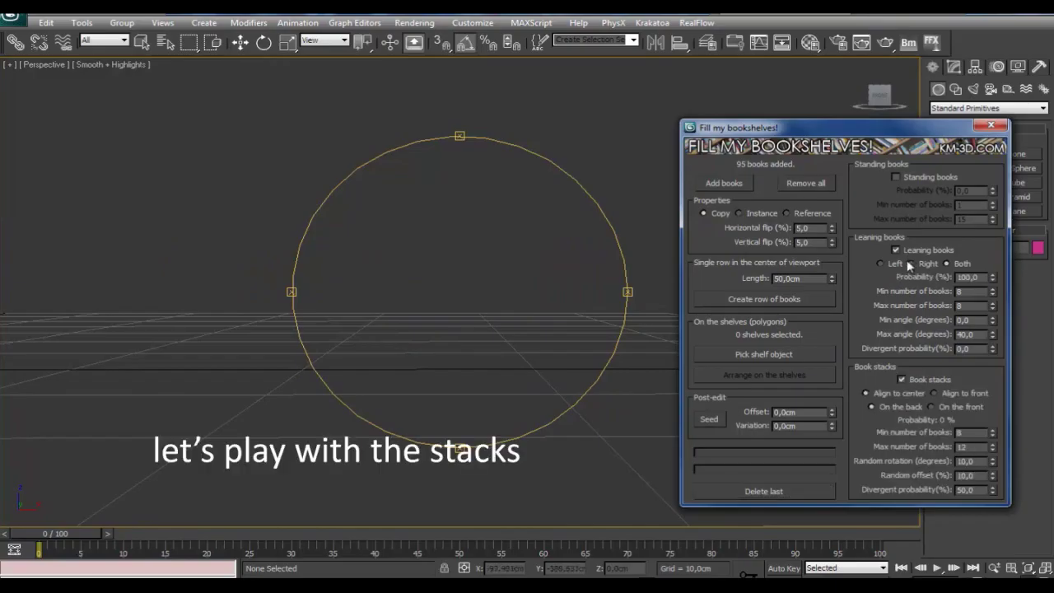
- Turn off leaning books, generate a row of book stacks, inspect it, then delete it
left_click(910, 250)
mouse_move(547, 317)
left_mouse_down()
mouse_move(438, 332)
mouse_move(560, 370)
left_mouse_up()
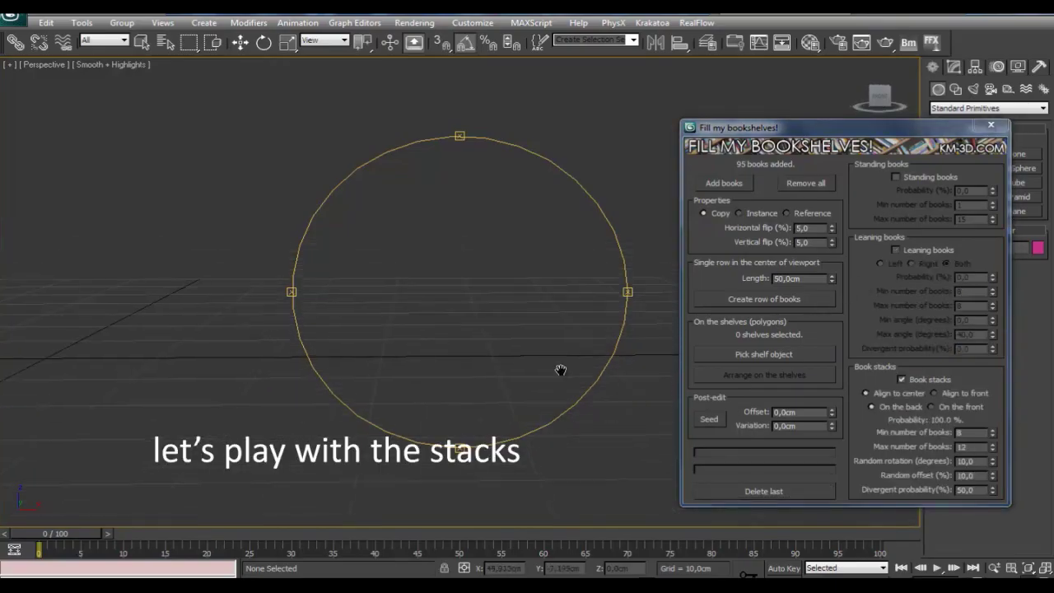
double_click(962, 490)
type("0")
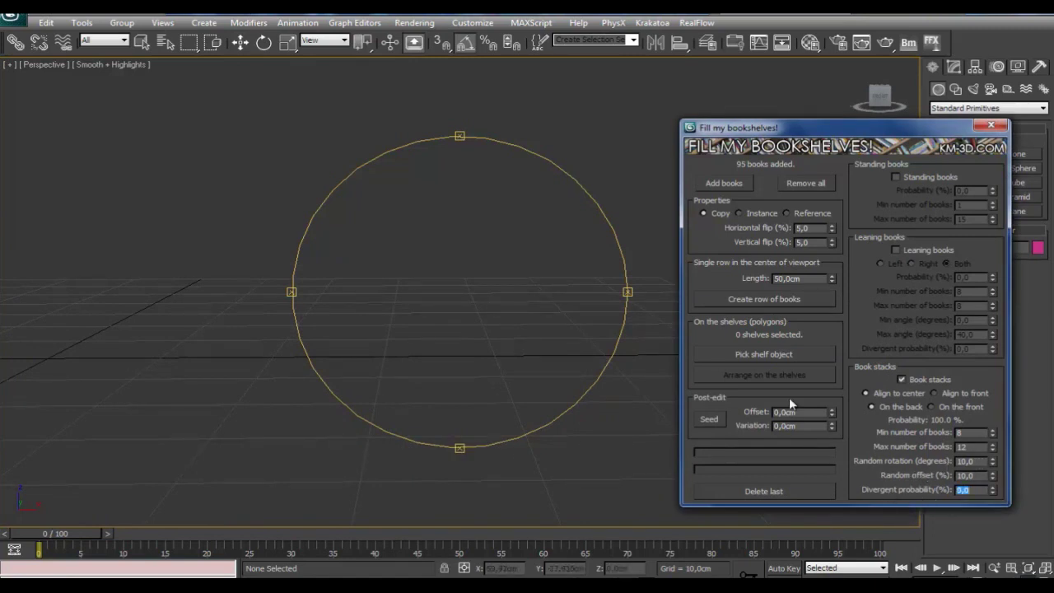
left_click(768, 307)
mouse_move(558, 358)
left_mouse_down()
mouse_move(544, 379)
mouse_move(478, 378)
mouse_move(498, 327)
left_mouse_up()
mouse_move(512, 319)
middle_mouse_down("alt")
mouse_move(466, 367)
mouse_move(721, 470)
middle_mouse_up("alt")
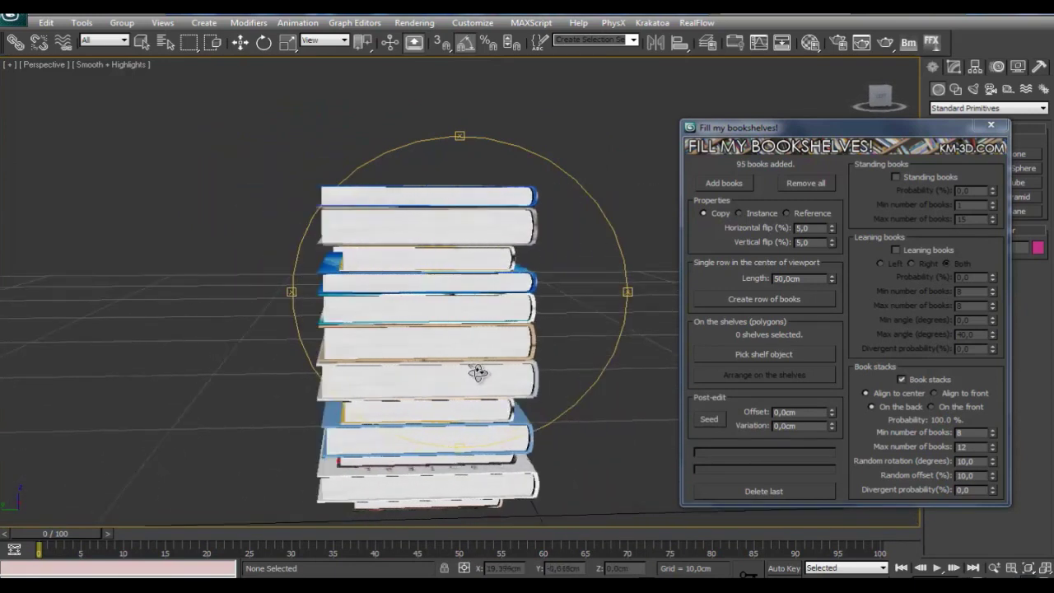
left_click(745, 491)
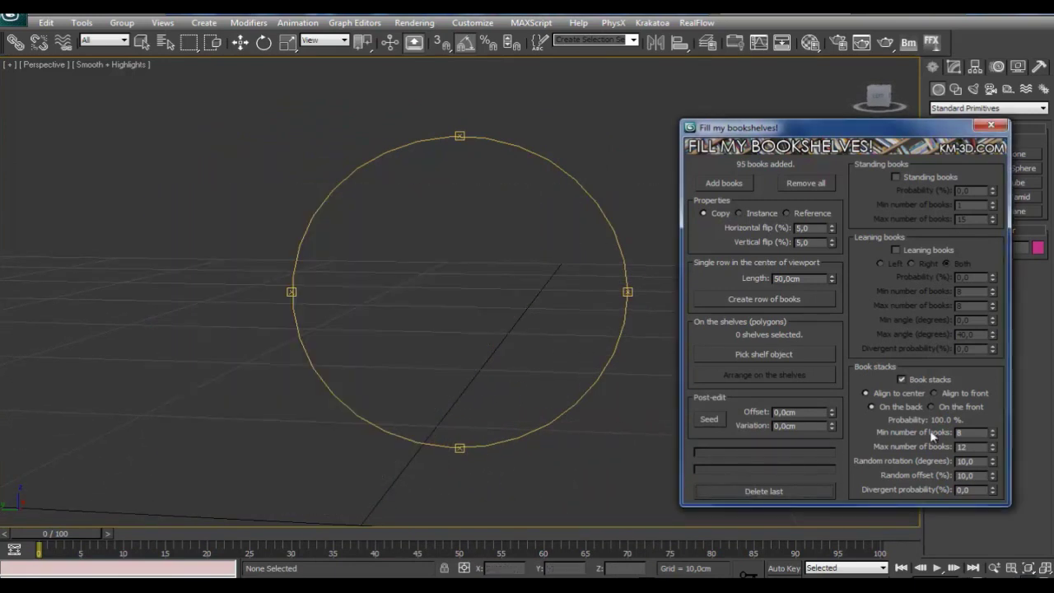
- Preview front-aligned book stacks, delete them, and switch stack alignment to center
left_click(964, 393)
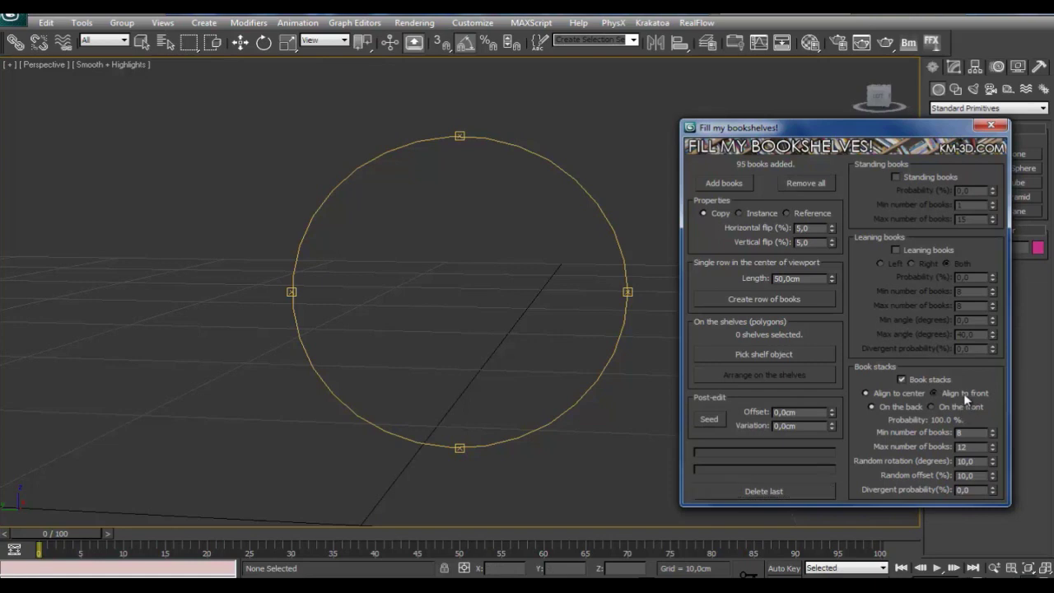
left_click(788, 306)
mouse_move(567, 327)
middle_mouse_down("alt")
mouse_move(539, 325)
mouse_move(544, 315)
mouse_move(538, 339)
middle_mouse_up("alt")
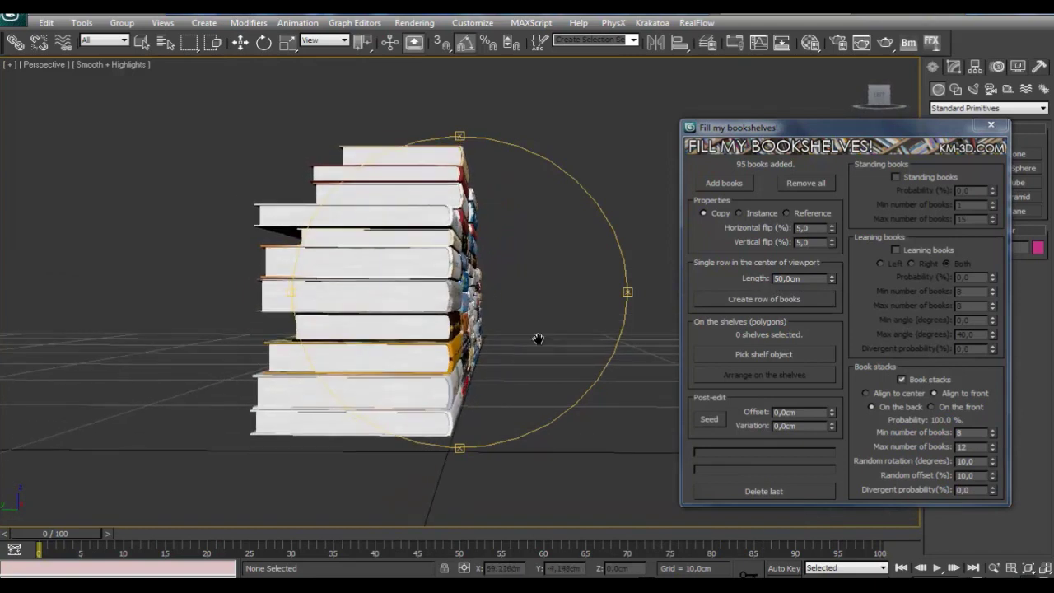
scroll(538, 338, "up", 2)
scroll(536, 339, "up", 2)
scroll(549, 348, "up", 2)
scroll(560, 348, "up", 2)
mouse_move(452, 352)
middle_mouse_down()
mouse_move(476, 350)
mouse_move(496, 365)
mouse_move(430, 372)
middle_mouse_up()
scroll(478, 351, "down", 3)
scroll(442, 371, "up", 3)
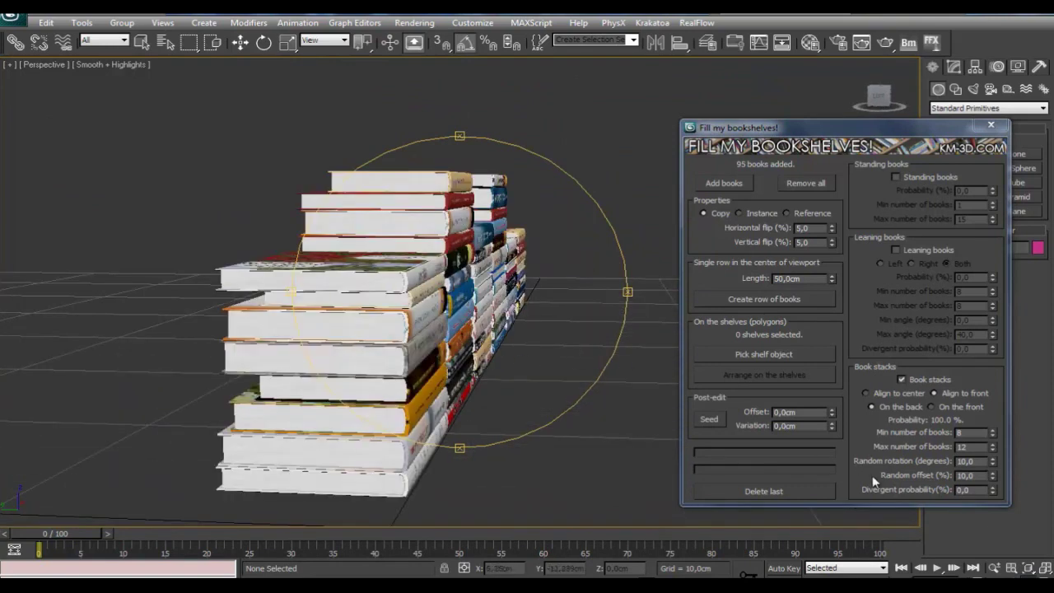
left_click(800, 492)
left_click(882, 395)
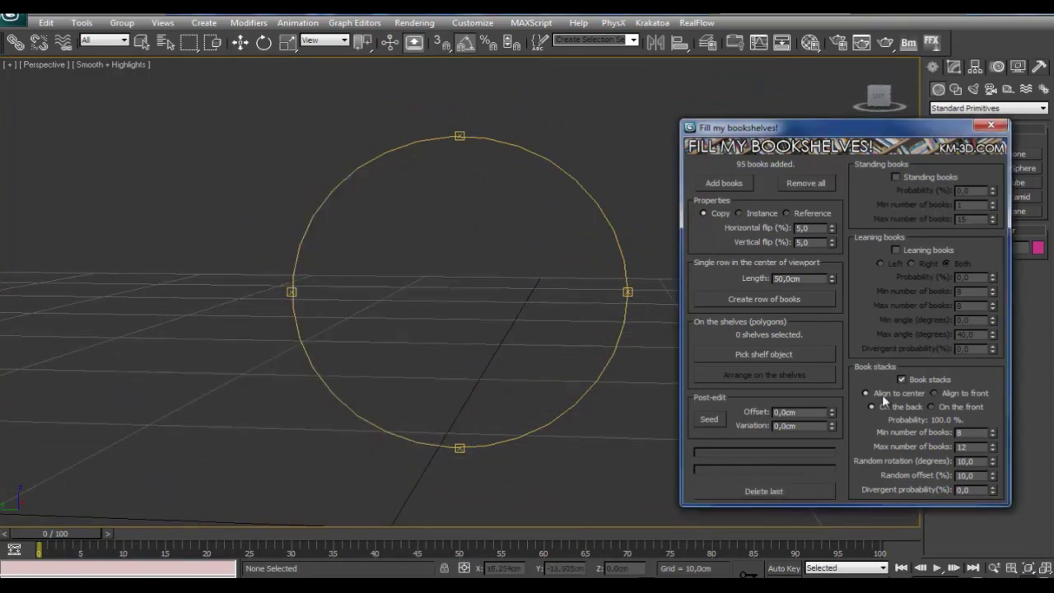
- Generate and delete a test row of book stacks, then set Random rotation to 25
left_click(785, 300)
mouse_move(502, 346)
middle_mouse_down("alt")
mouse_move(528, 342)
mouse_move(496, 346)
mouse_move(506, 377)
mouse_move(499, 394)
middle_mouse_up("alt")
left_click(770, 494)
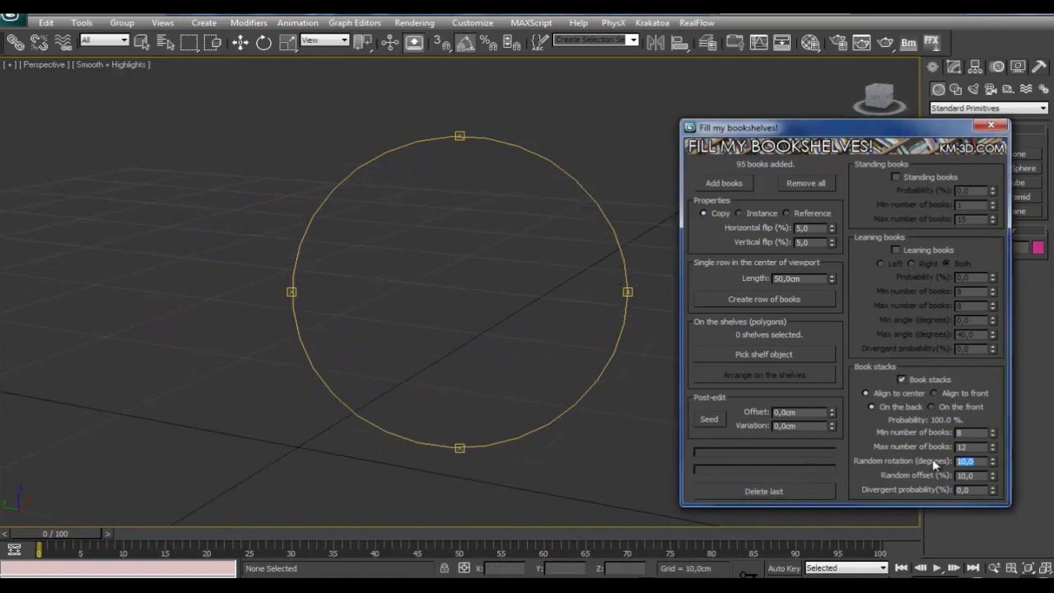
left_click(966, 461)
- Test rows of book stacks with rotation 25 and offset 15, deleting each one
left_click(775, 301)
mouse_move(522, 322)
middle_mouse_down("alt")
mouse_move(564, 303)
mouse_move(546, 310)
middle_mouse_up("alt")
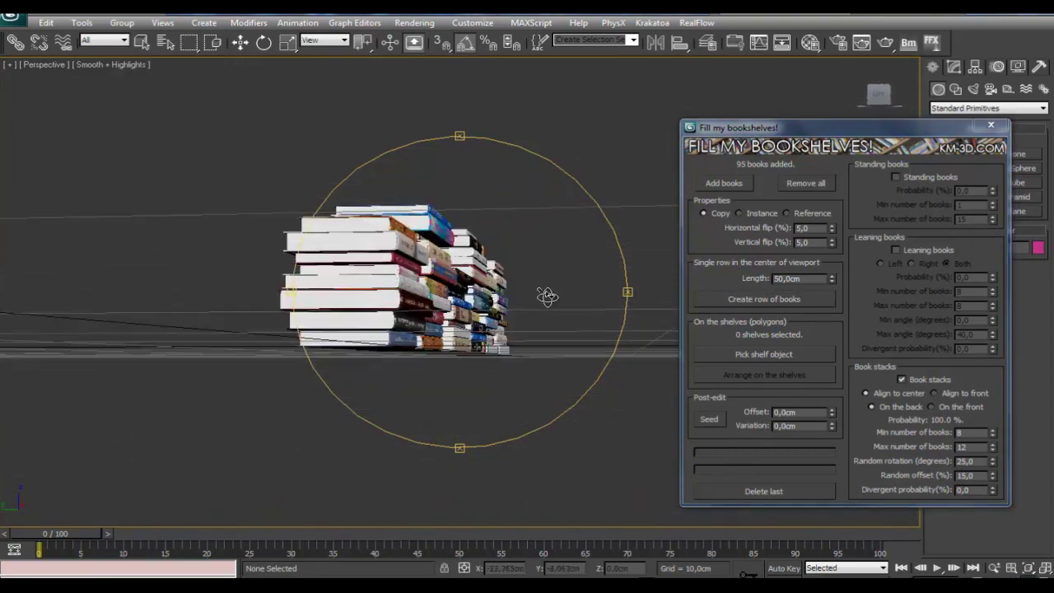
left_click(806, 489)
type("100")
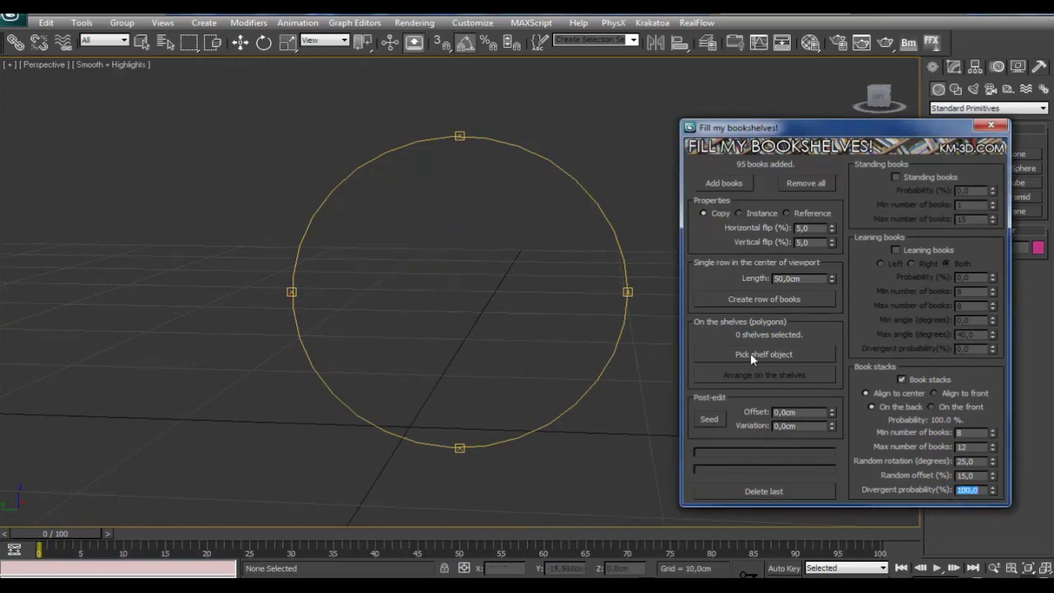
left_click(774, 300)
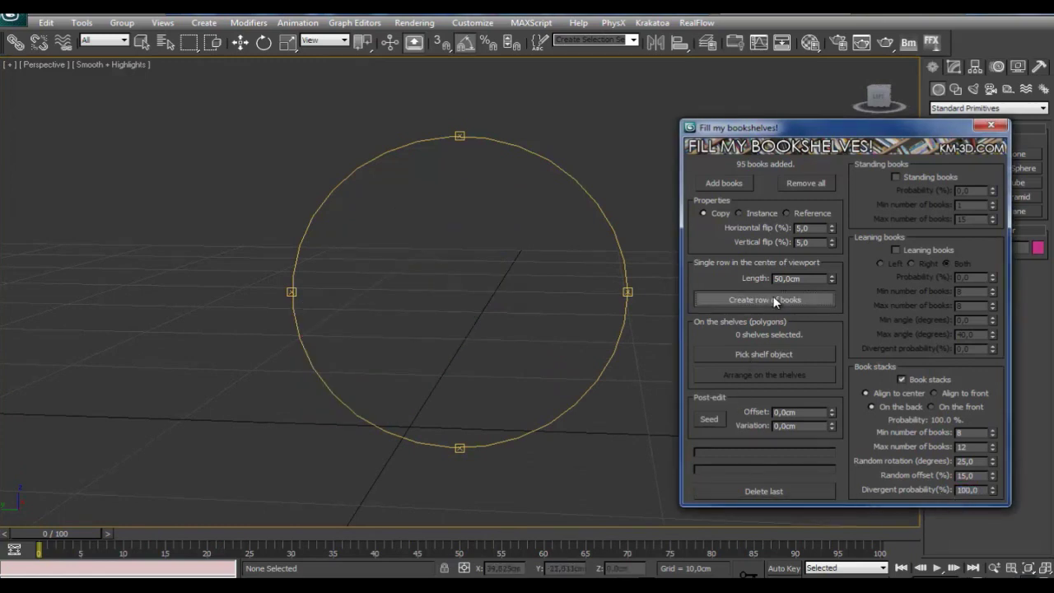
mouse_move(641, 350)
middle_mouse_down("alt")
mouse_move(473, 357)
mouse_move(384, 405)
mouse_move(337, 348)
mouse_move(394, 359)
mouse_move(315, 374)
mouse_move(616, 352)
mouse_move(574, 370)
mouse_move(609, 365)
middle_mouse_up("alt")
left_click(814, 491)
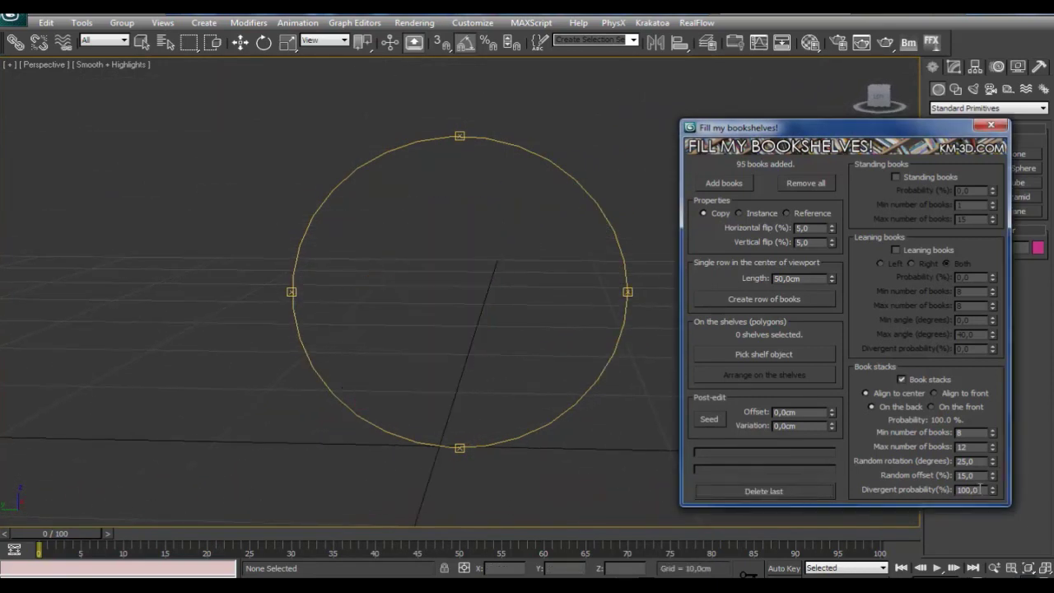
- Set Divergent probability to 50 and generate fresh test rows of book stacks
type("50")
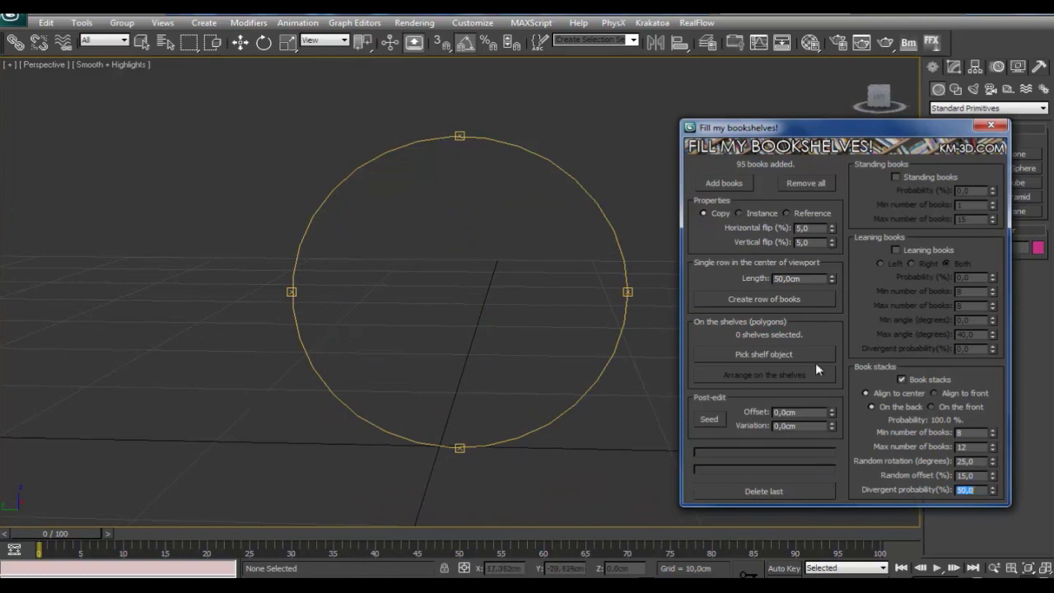
left_click(808, 304)
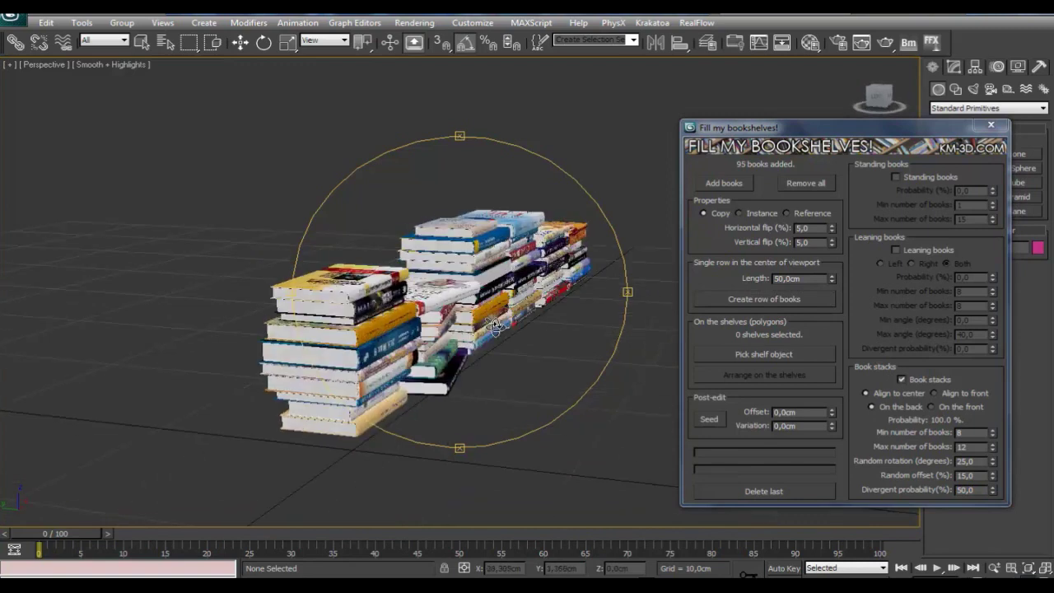
mouse_move(433, 334)
middle_mouse_down("alt")
mouse_move(491, 364)
mouse_move(418, 365)
mouse_move(508, 369)
middle_mouse_up("alt")
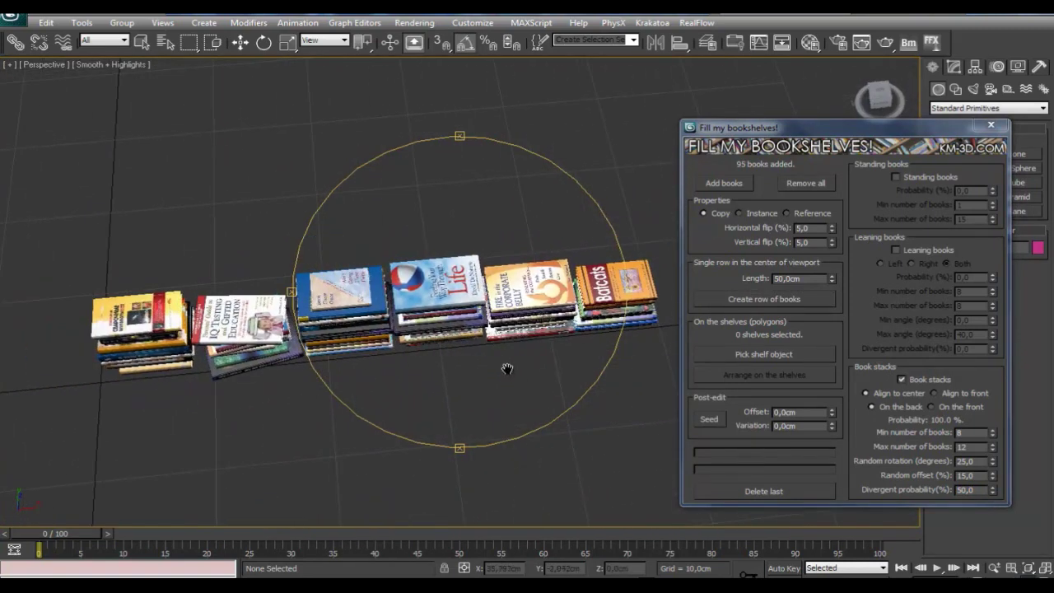
left_click(728, 491)
left_click(757, 303)
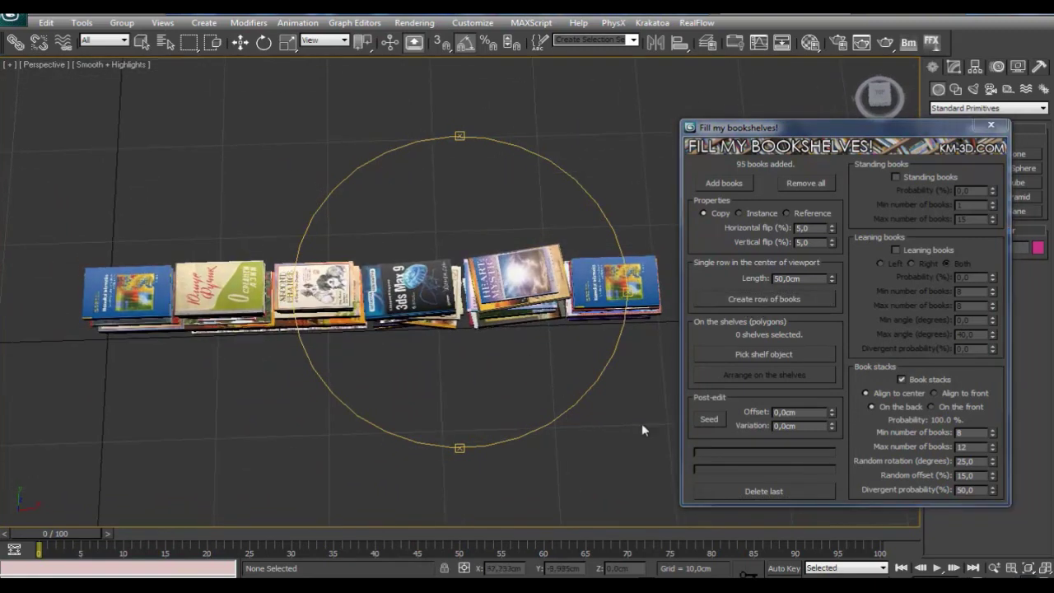
left_click(724, 490)
left_click(744, 297)
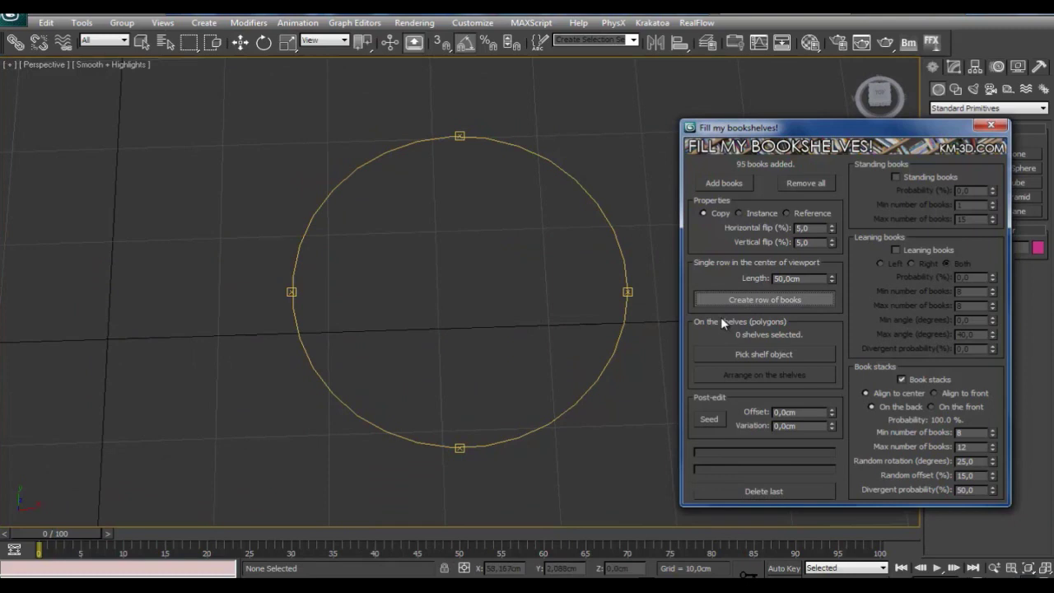
mouse_move(521, 356)
middle_mouse_down("alt")
mouse_move(609, 264)
mouse_move(628, 268)
mouse_move(593, 285)
mouse_move(610, 312)
middle_mouse_up("alt")
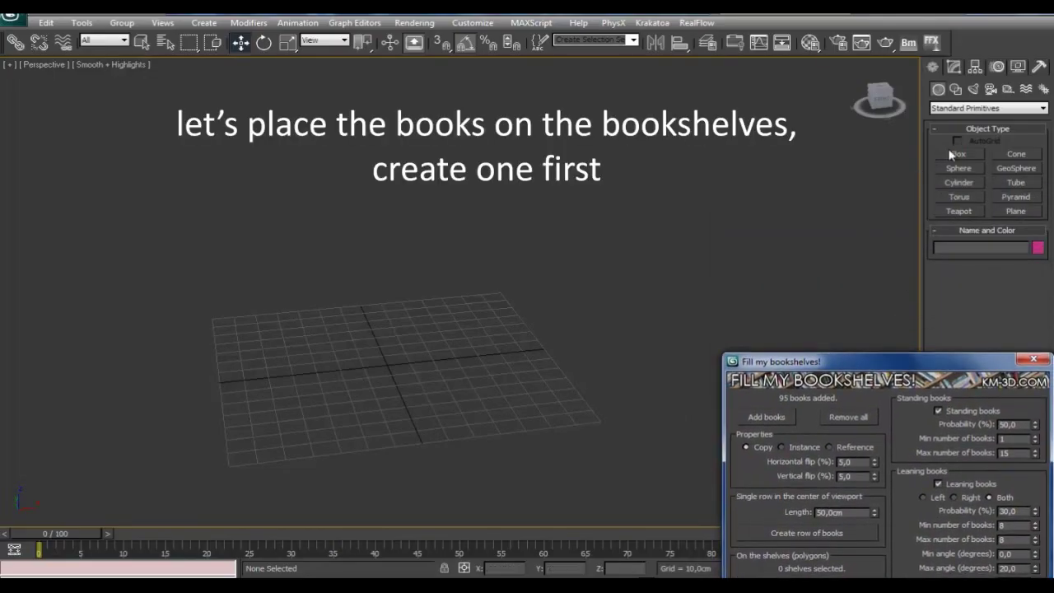
- Draw Box105, about 105 cm wide, on the grid and raise it to full height
left_click(956, 154)
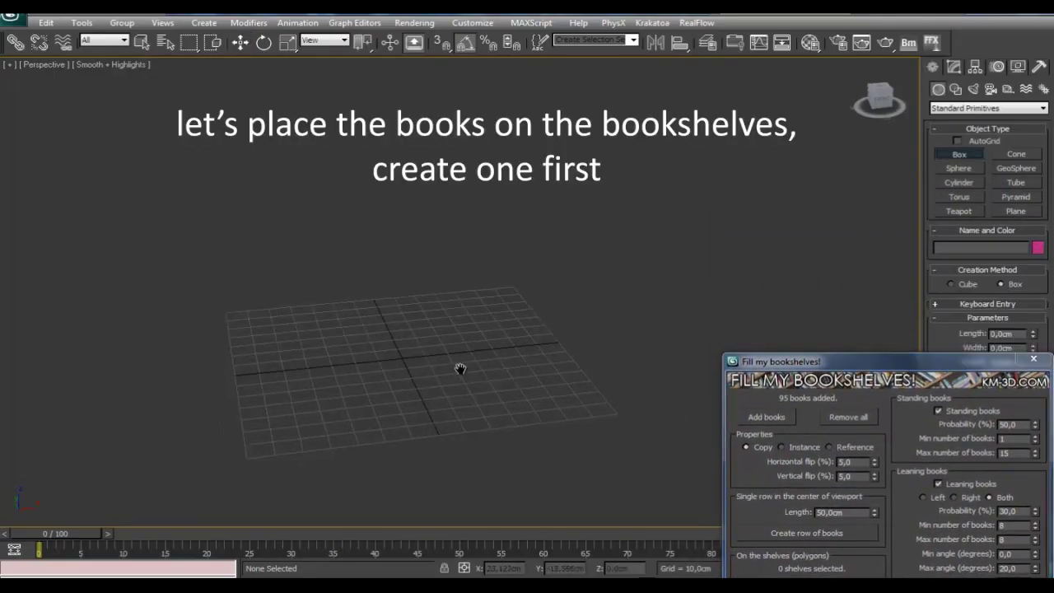
mouse_move(548, 334)
left_mouse_down()
mouse_move(212, 410)
mouse_move(206, 402)
left_mouse_up()
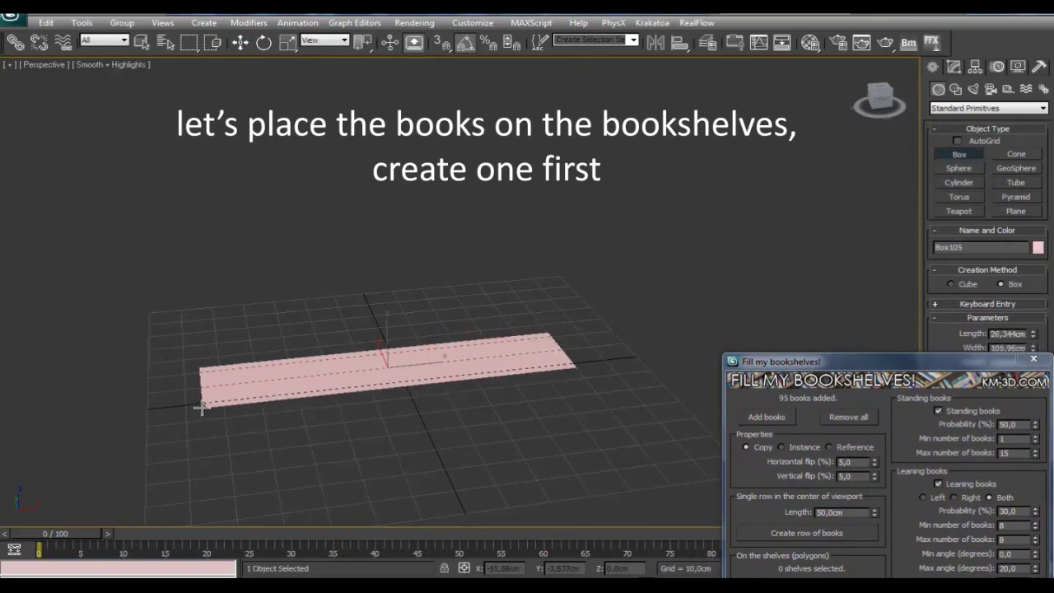
left_click(214, 205)
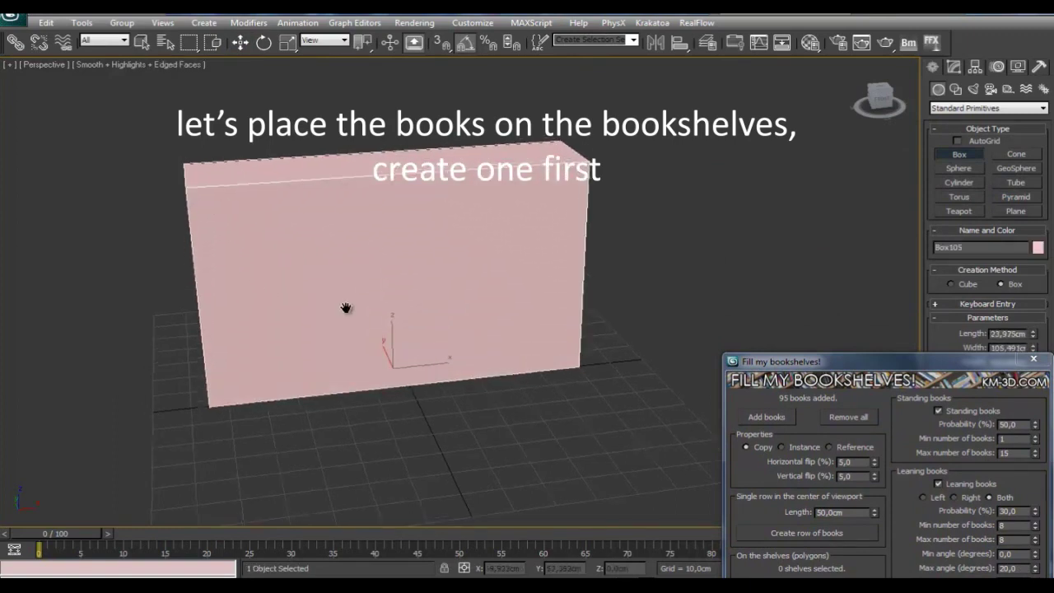
middle_click_drag(348, 308, 394, 324)
key("F4")
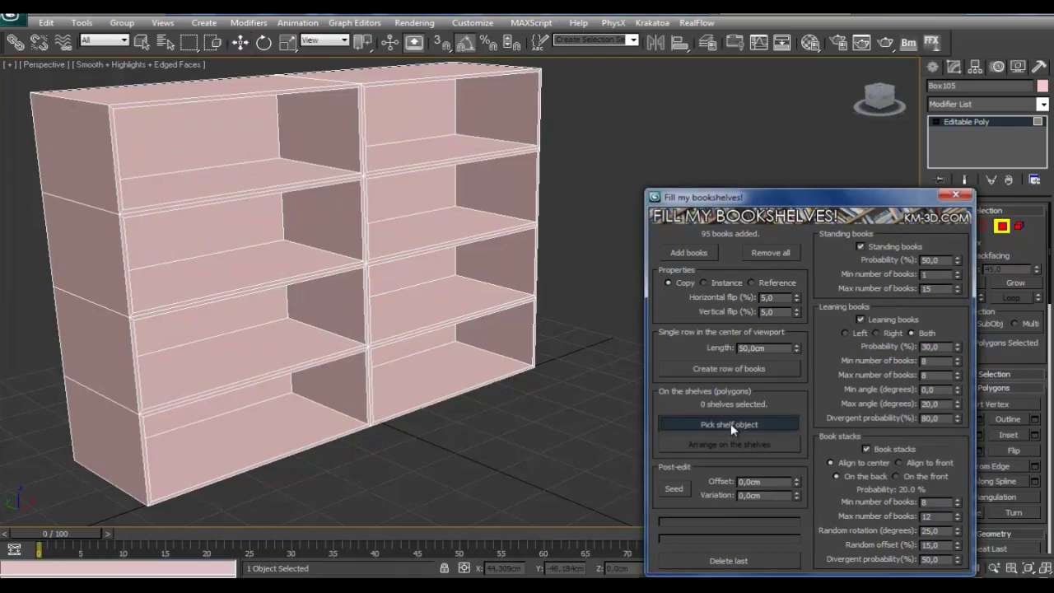
- Select the top-left, top-right and two lower-left shelf faces, and pick Box105 as shelf object
left_click(731, 423)
left_click(246, 182)
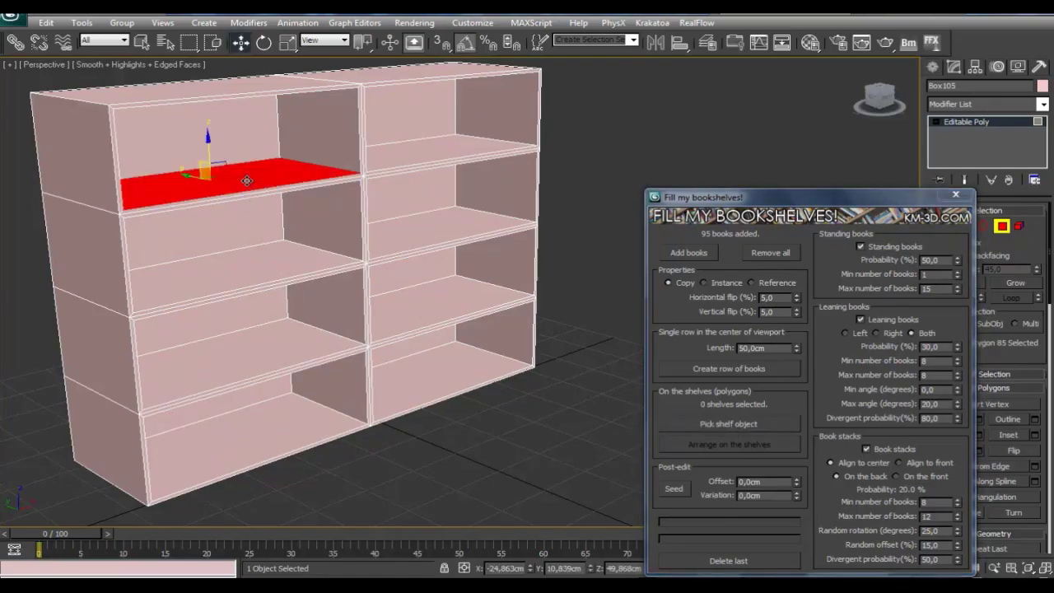
left_click(409, 154, "ctrl")
left_click(298, 254, "ctrl")
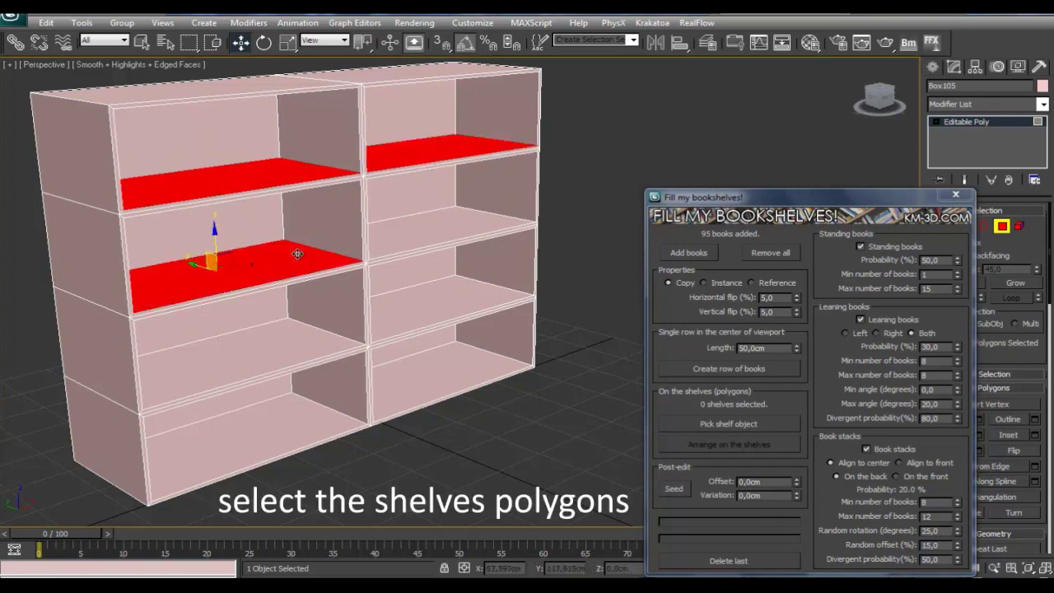
left_click(305, 327, "ctrl")
left_click(730, 423)
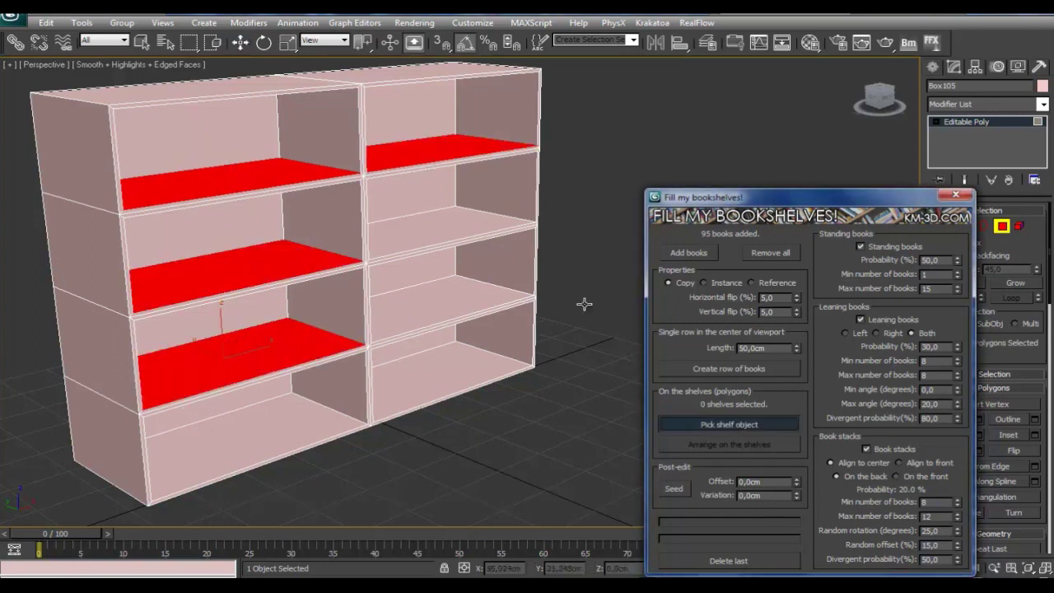
left_click(493, 260)
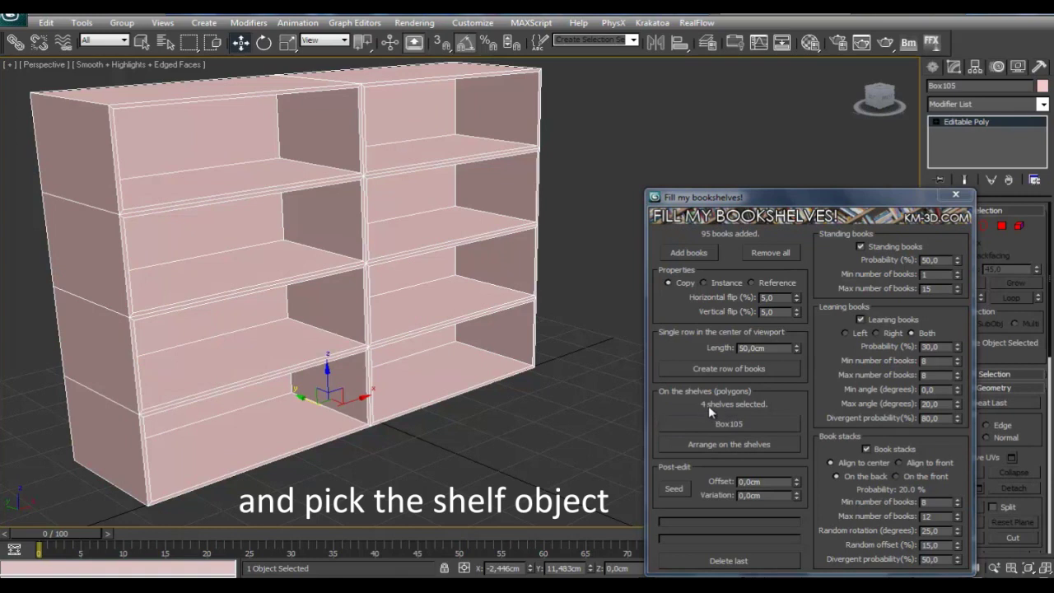
- Arrange books on the four selected shelves and inspect the result
middle_click_drag(424, 323, 323, 164, "alt")
key("4")
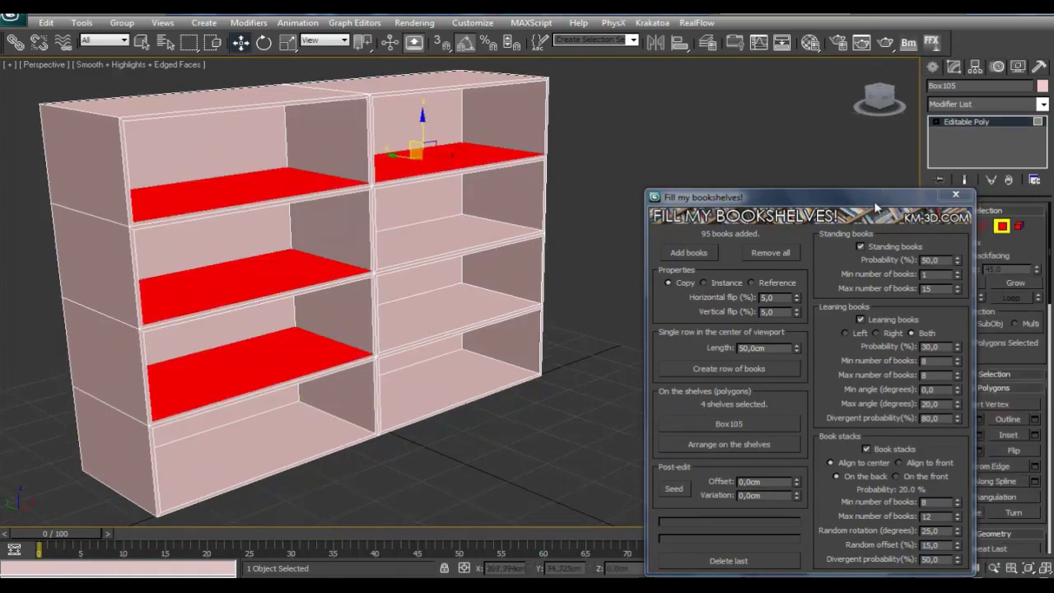
left_click_drag(876, 207, 838, 140)
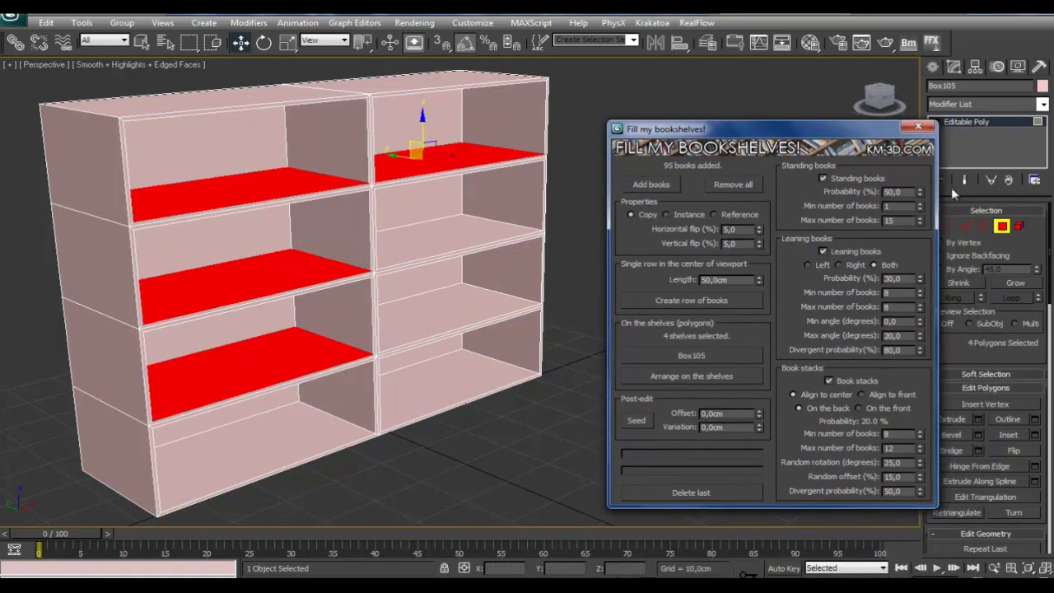
left_click(735, 384)
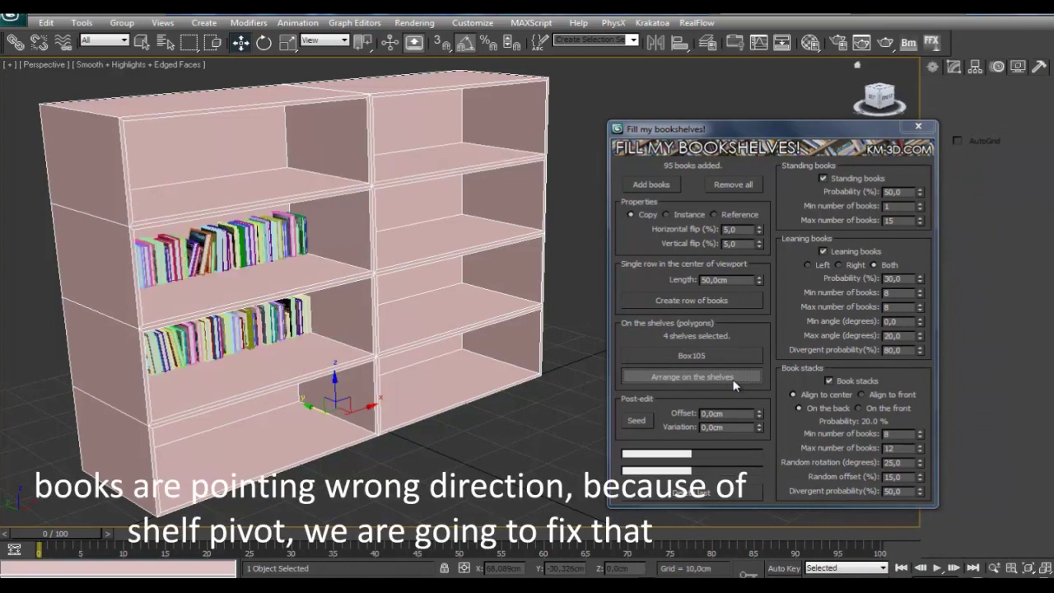
mouse_move(519, 255)
middle_mouse_down("alt")
mouse_move(530, 285)
mouse_move(439, 319)
mouse_move(582, 423)
middle_mouse_up("alt")
key("F4")
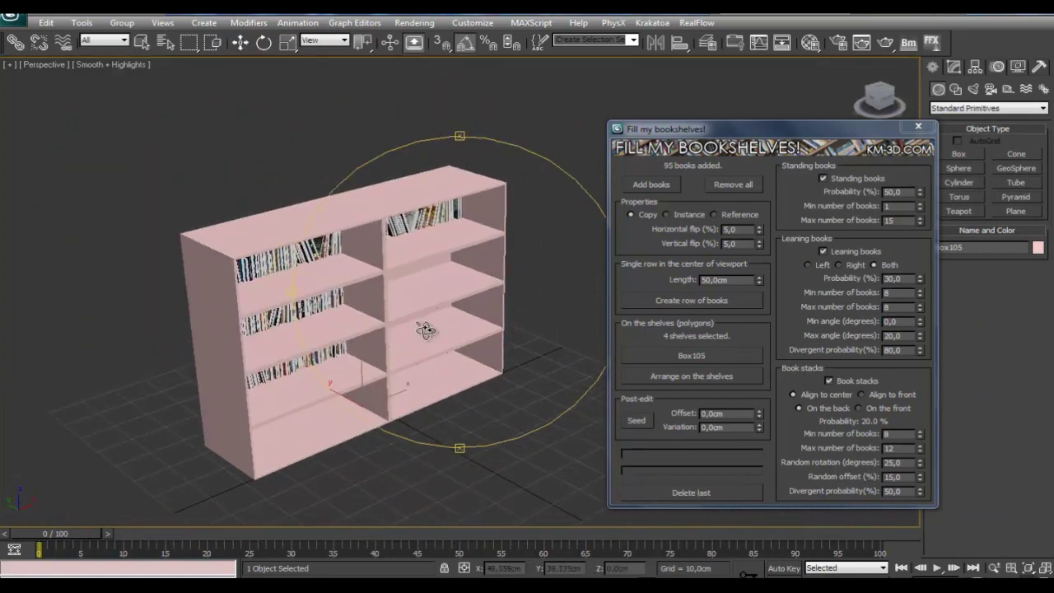
- Delete the backward-facing books and enable Affect Pivot Only on the bookshelf
left_click(672, 488)
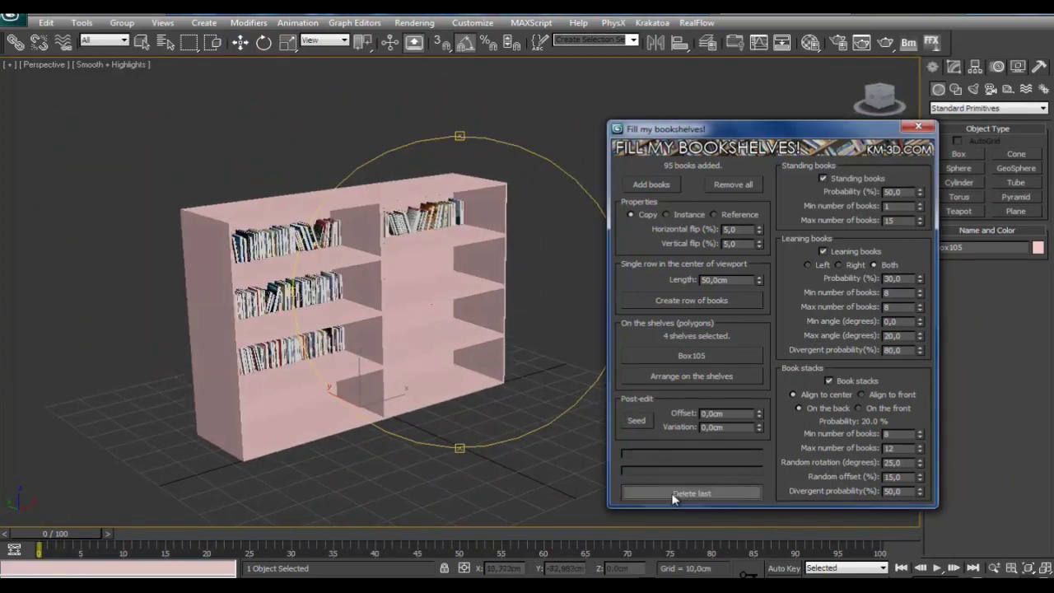
left_click(976, 67)
left_click(987, 153)
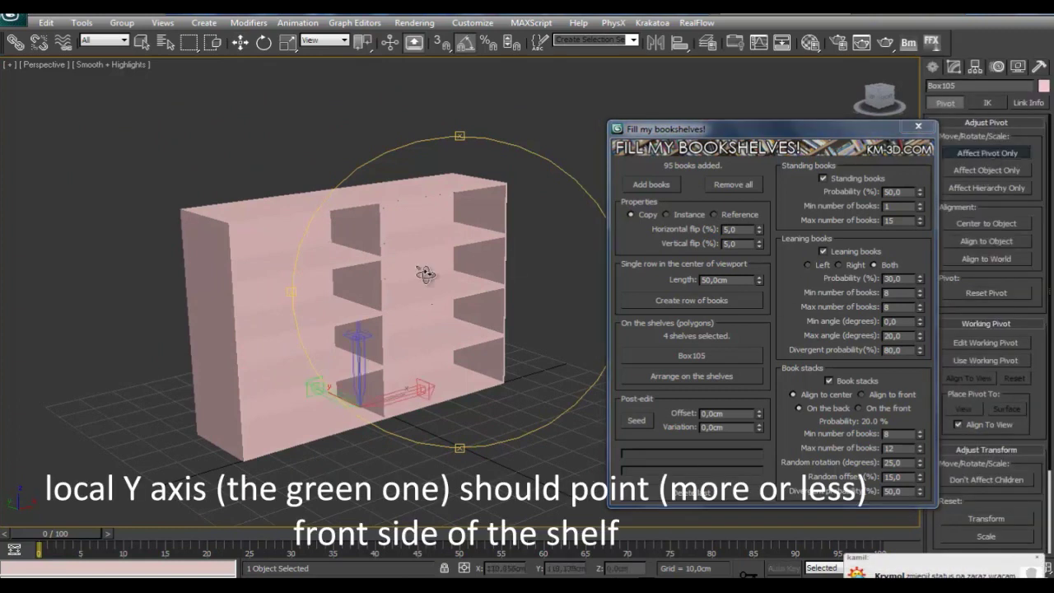
middle_click_drag(376, 276, 433, 308, "alt")
scroll(402, 370, "up", 3)
key("F4")
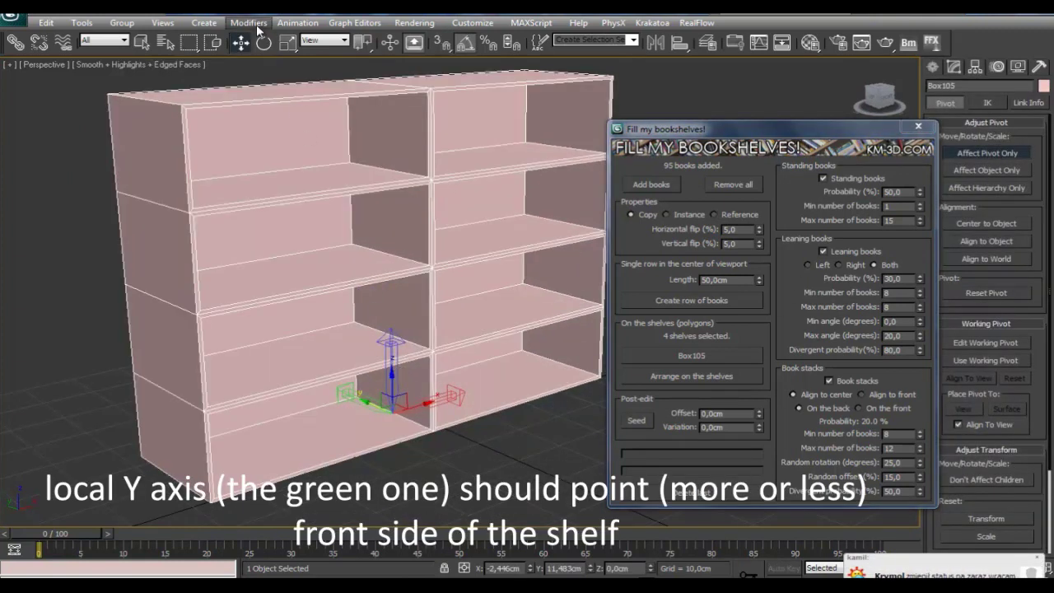
- Rotate the pivot so local Y faces the shelf front, then rearrange books on the shelves
left_click(264, 42)
left_click_drag(385, 409, 509, 435)
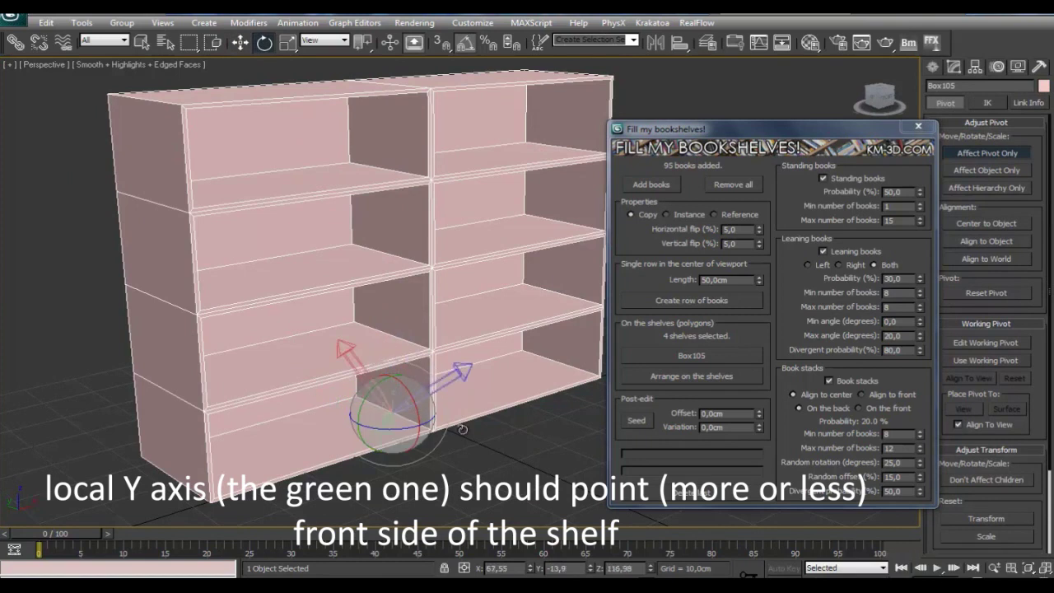
middle_click_drag(509, 436, 377, 357, "alt")
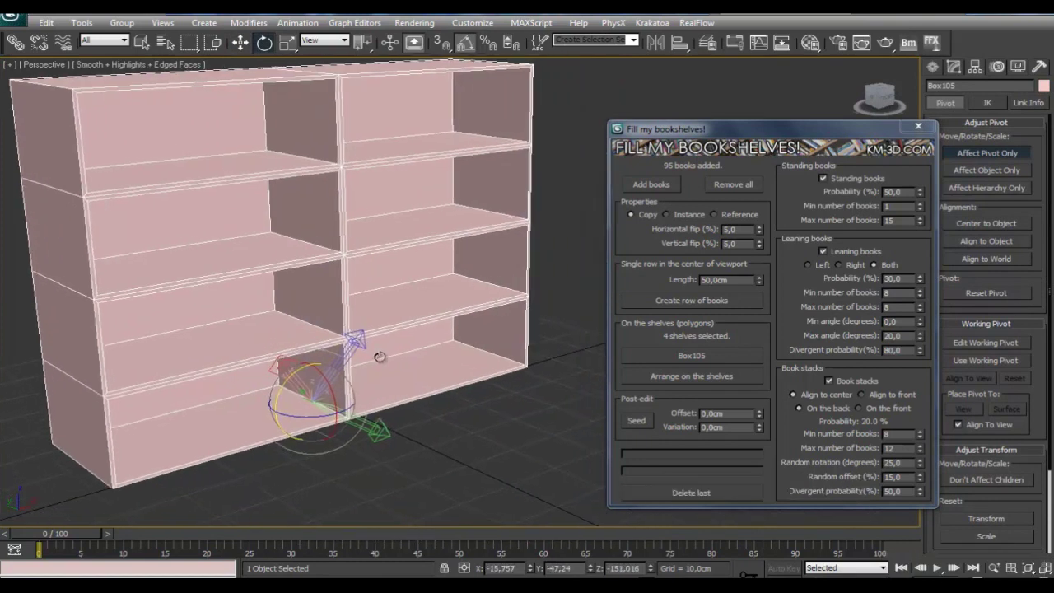
mouse_move(404, 266)
middle_mouse_down("alt")
mouse_move(396, 354)
mouse_move(431, 292)
middle_mouse_up("alt")
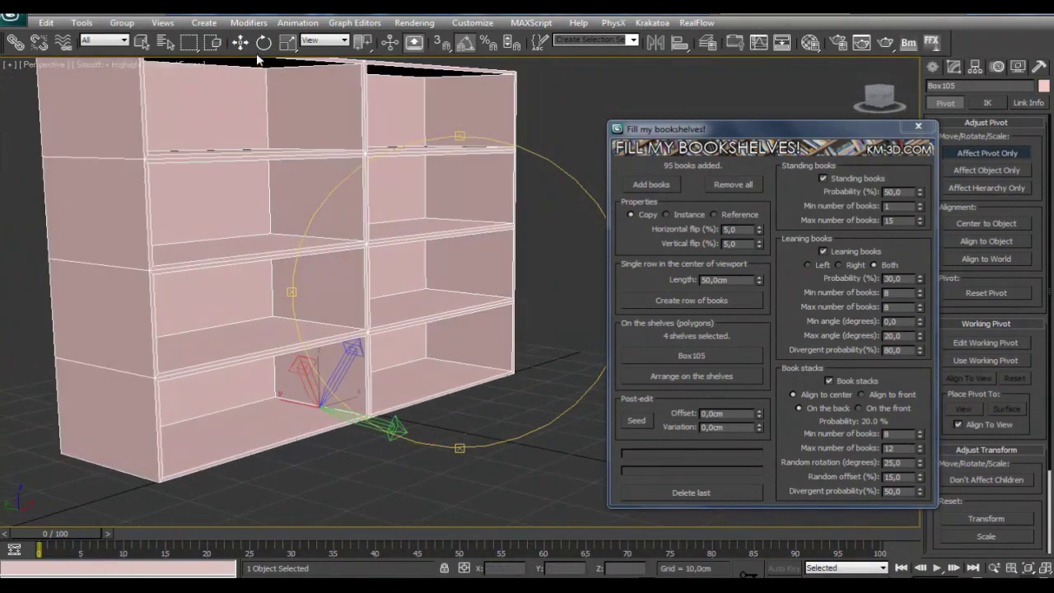
mouse_move(390, 217)
middle_mouse_down()
mouse_move(403, 280)
mouse_move(401, 270)
middle_mouse_up()
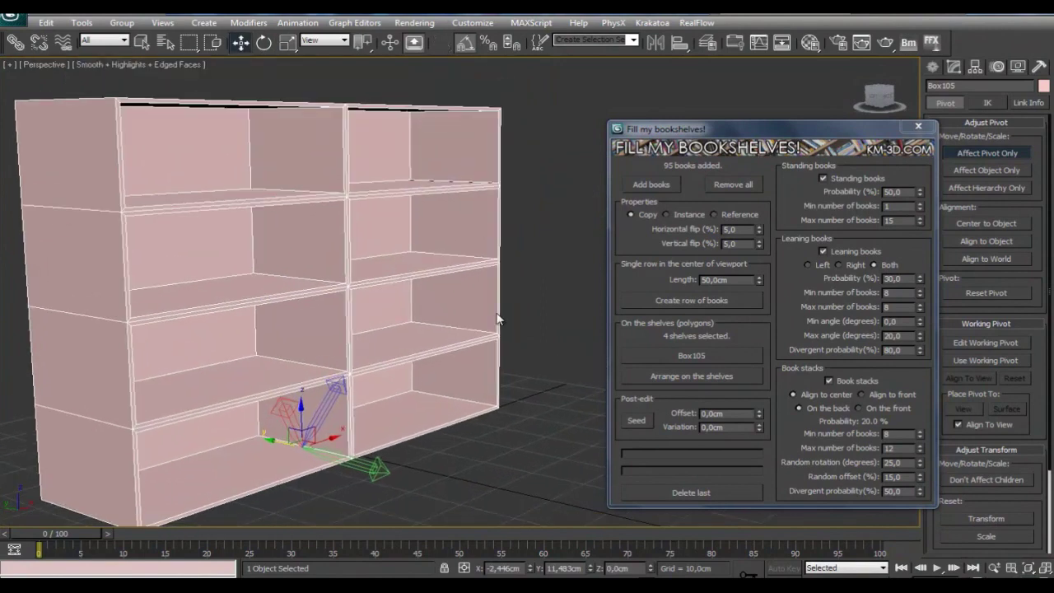
left_click(692, 377)
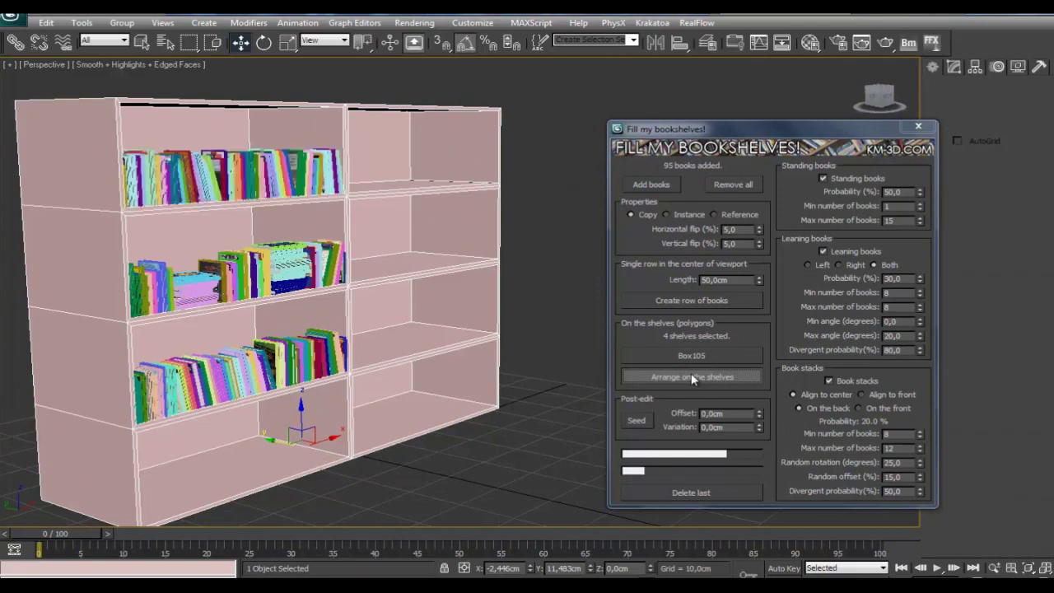
- Set the books' offset back from the shelf edge and reshuffle them with a new seed
mouse_move(435, 300)
middle_mouse_down("alt")
mouse_move(412, 299)
mouse_move(423, 308)
mouse_move(409, 314)
mouse_move(431, 329)
mouse_move(357, 316)
mouse_move(401, 326)
mouse_move(461, 313)
middle_mouse_up("alt")
scroll(462, 313, "up", 5)
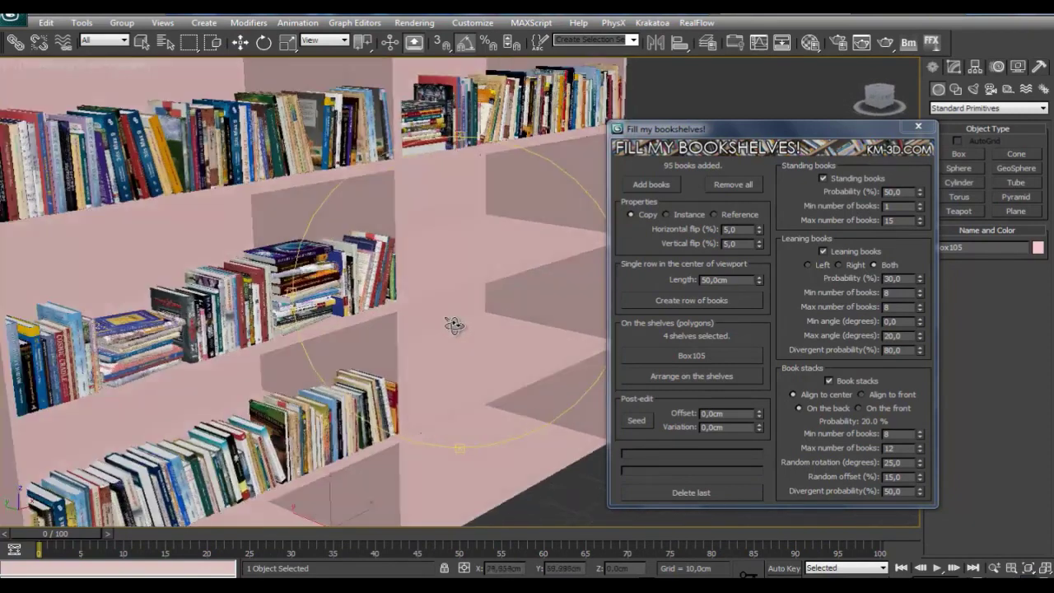
scroll(452, 320, "up", 2)
mouse_move(759, 413)
left_mouse_down()
mouse_move(775, 479)
mouse_move(766, 395)
mouse_move(761, 424)
mouse_move(709, 440)
left_mouse_up()
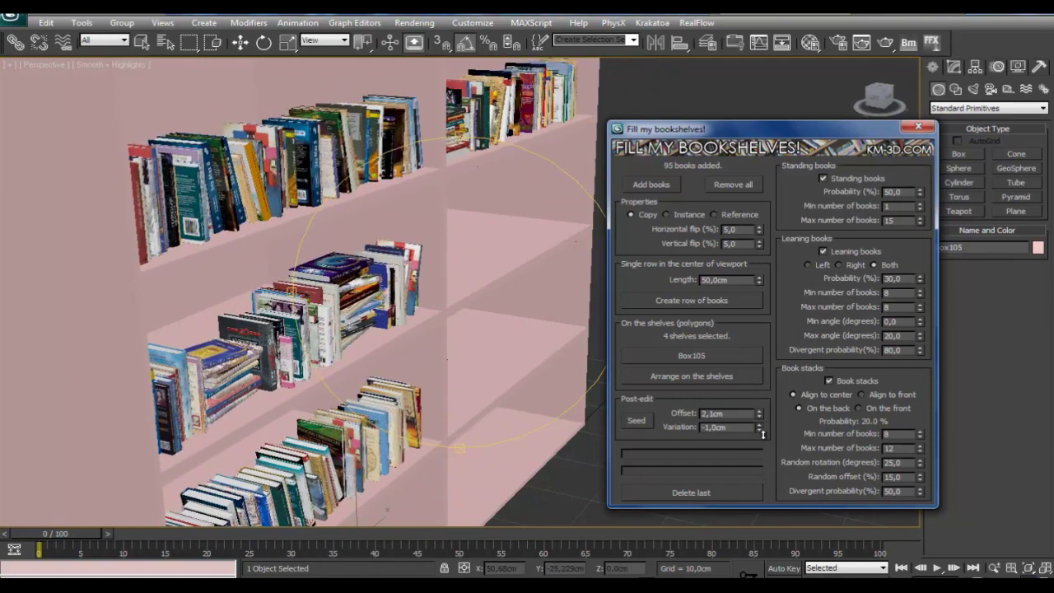
left_click(643, 423)
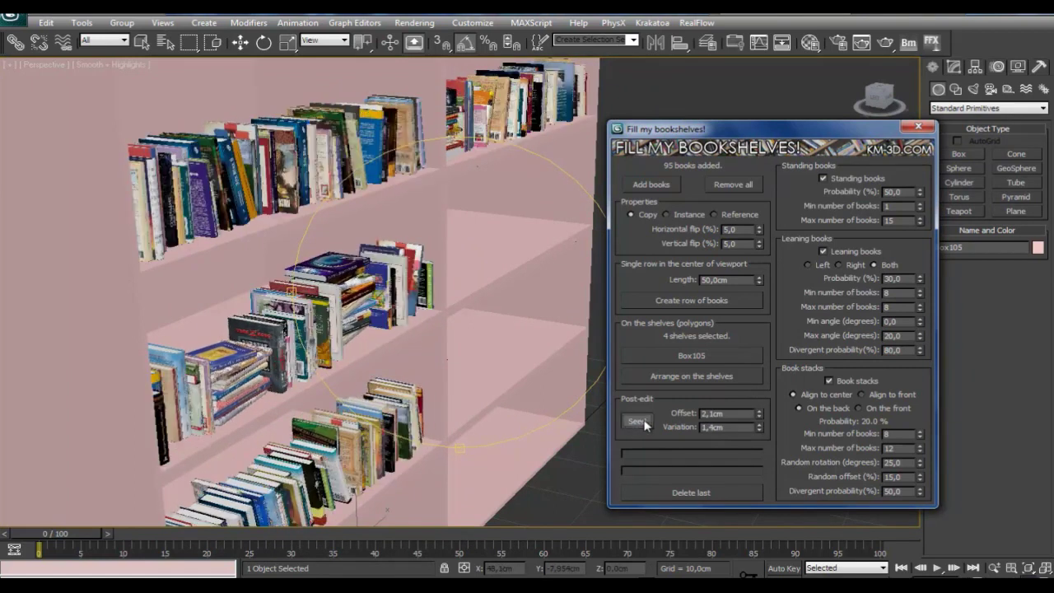
- Reshuffle again and settle on a 2,5cm offset with 1,4cm variation
left_click_drag(428, 329, 327, 327)
middle_click_drag(327, 327, 415, 317, "alt")
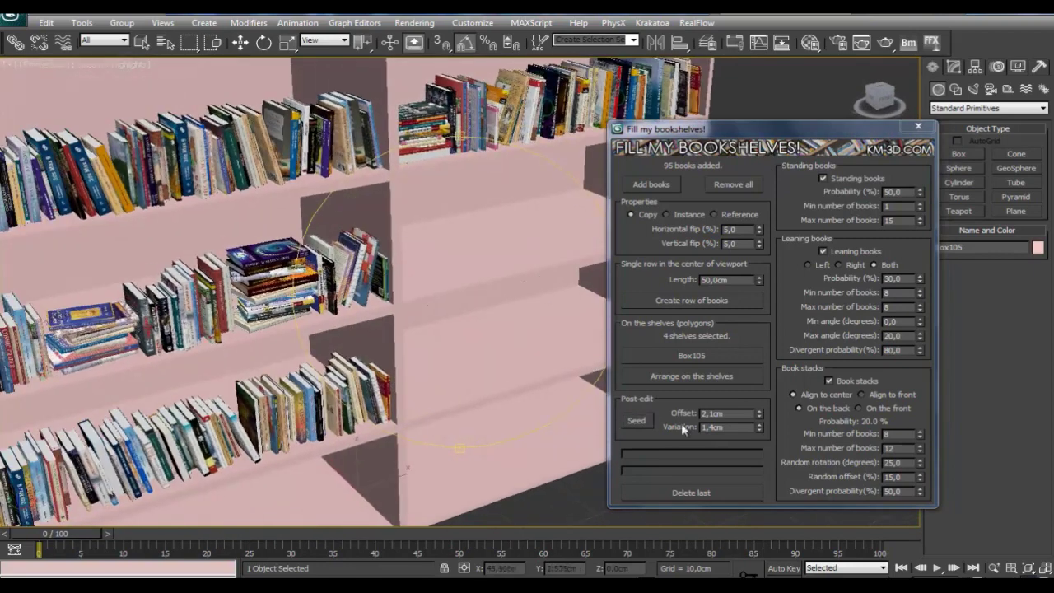
left_click(636, 423)
mouse_move(511, 329)
middle_mouse_down("alt")
mouse_move(452, 327)
mouse_move(514, 329)
middle_mouse_up("alt")
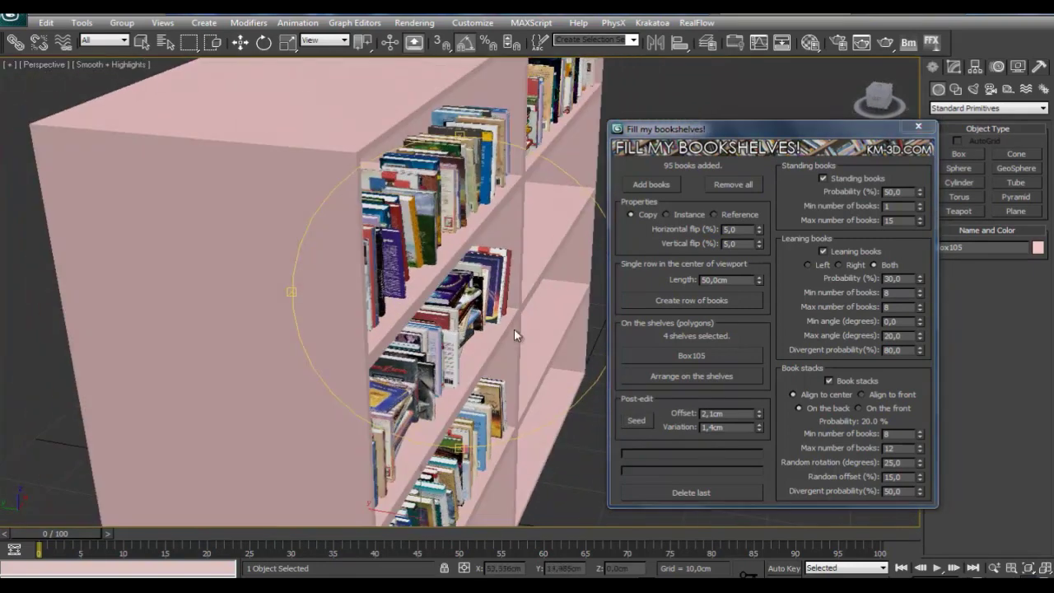
mouse_move(759, 419)
left_mouse_down()
mouse_move(722, 410)
mouse_move(759, 410)
left_mouse_up()
middle_click_drag(511, 363, 443, 364, "alt")
scroll(445, 362, "down", 3)
scroll(442, 364, "up", 3)
- Select one empty right-column shelf polygon and arrange only book stacks on it, standing and leaning off
left_click(953, 67)
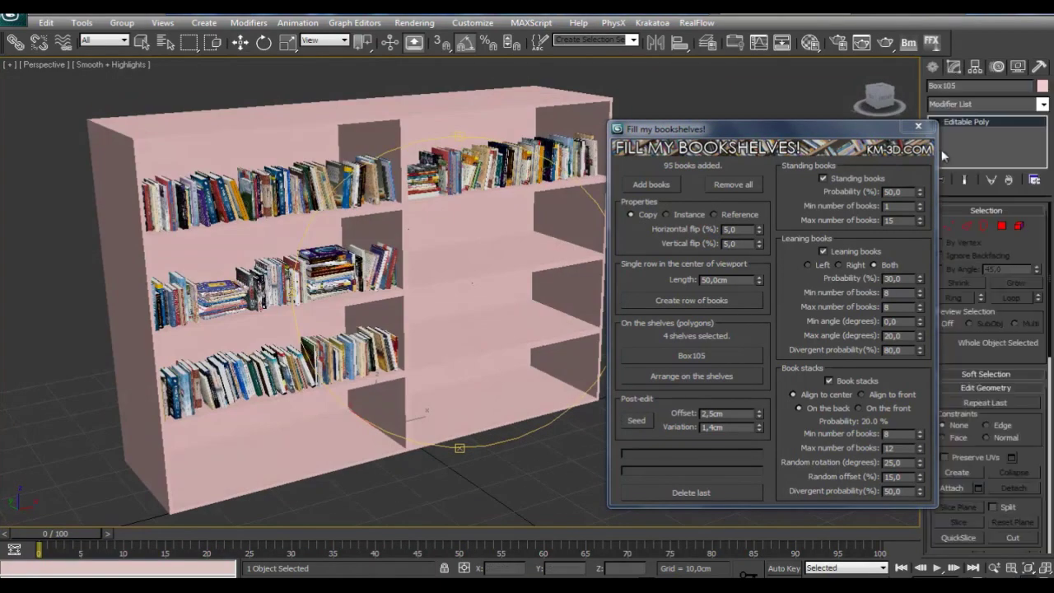
key("w")
left_click(1001, 226)
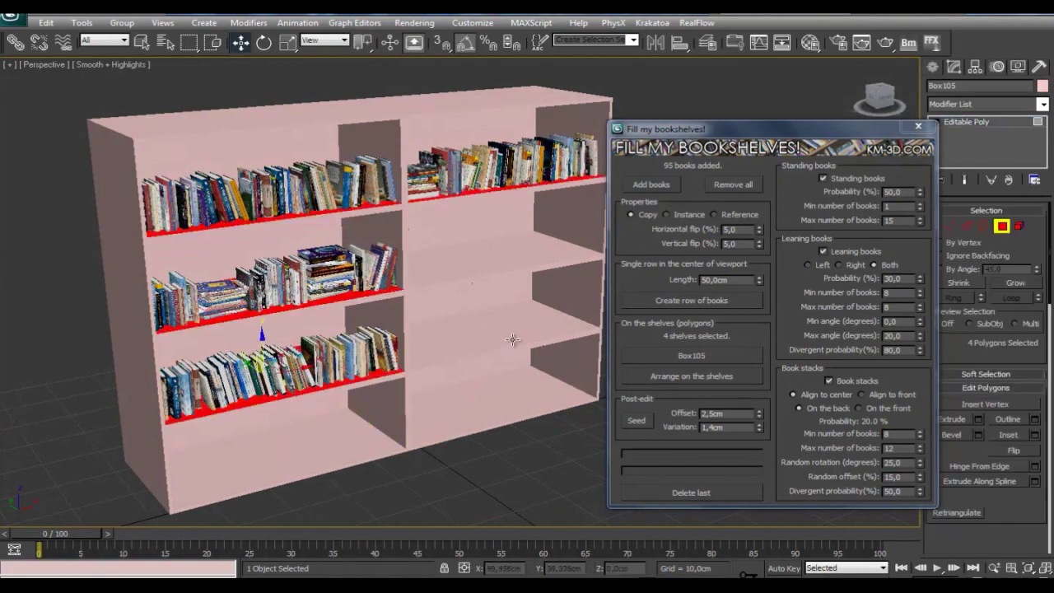
left_click(496, 340)
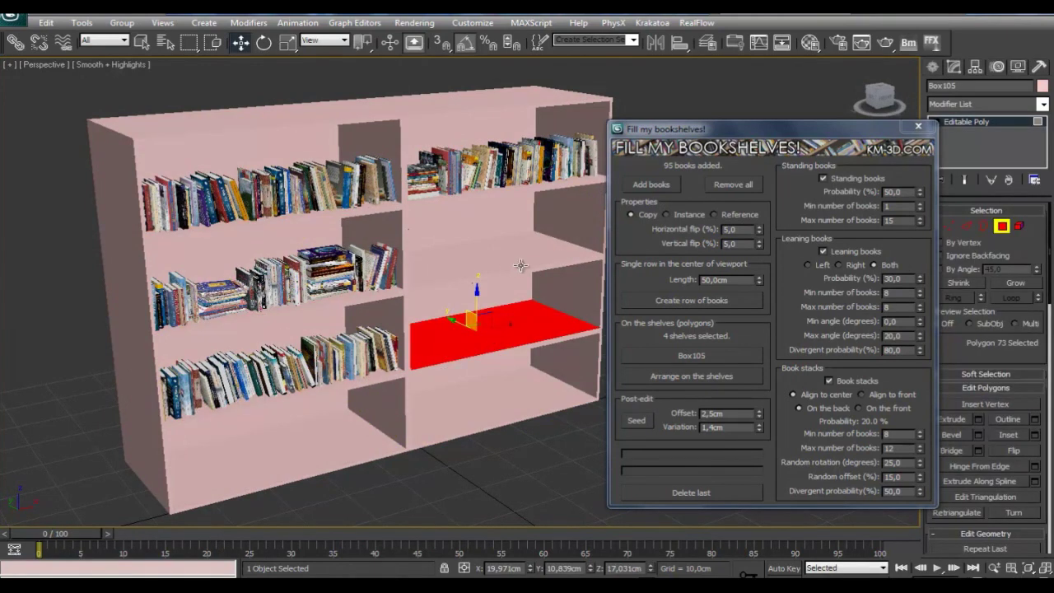
left_click(824, 251)
left_click(824, 177)
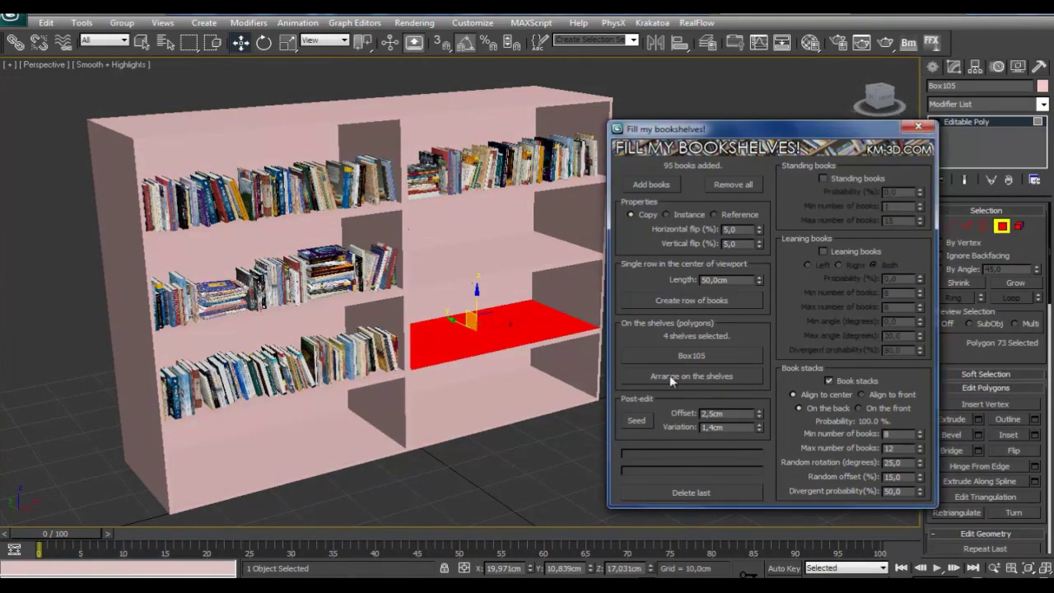
left_click(670, 376)
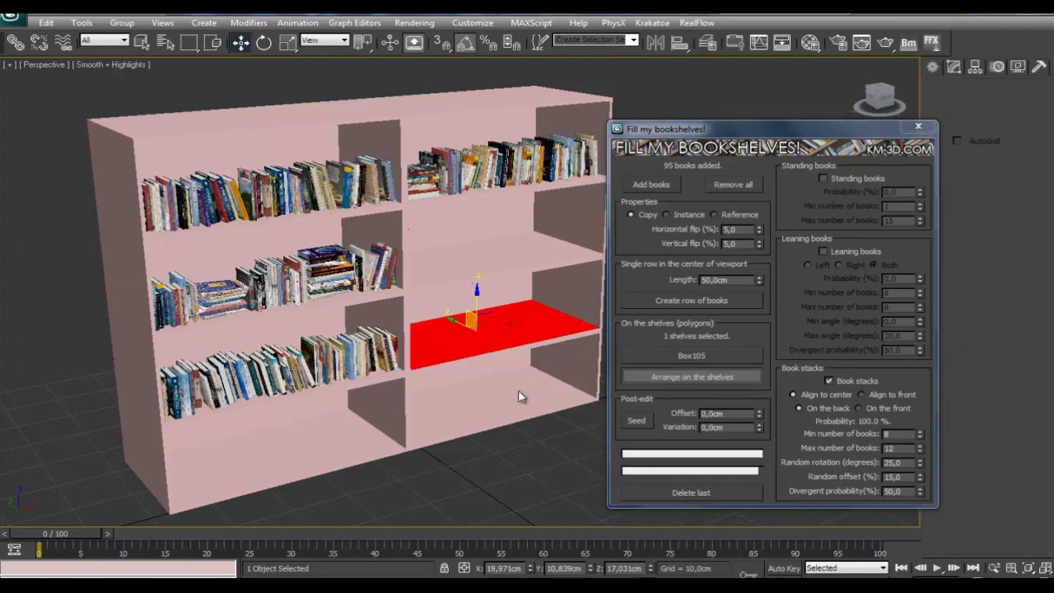
mouse_move(502, 387)
middle_mouse_down("alt")
mouse_move(447, 363)
mouse_move(486, 358)
middle_mouse_up("alt")
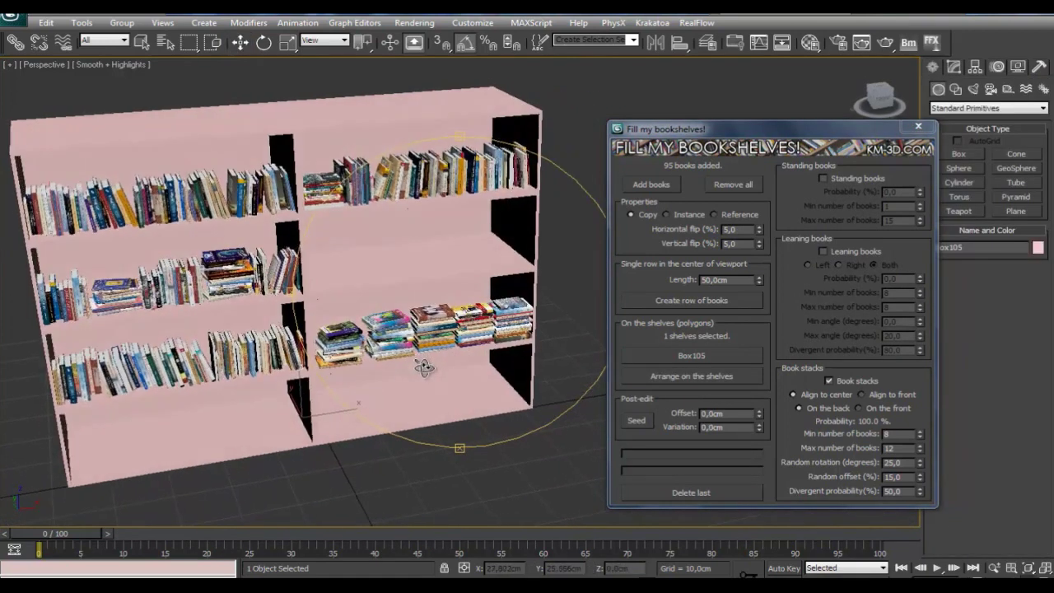
- Fill the empty shelf above the stacks with only standing books, book stacks turned off
left_click(955, 66)
left_click(1002, 226)
left_click(462, 322)
left_click(482, 257)
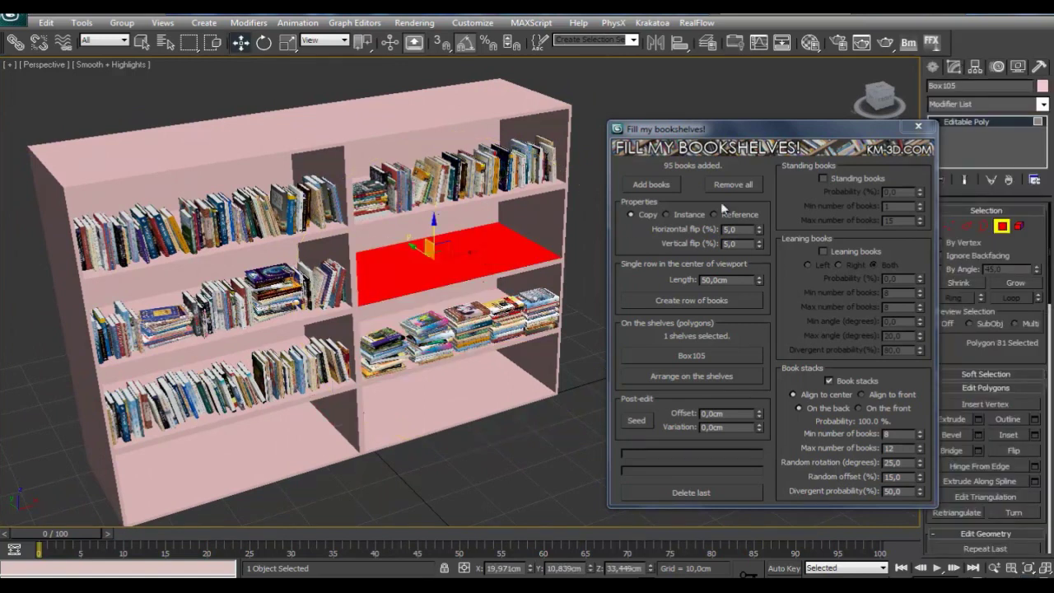
left_click(844, 179)
left_click(848, 383)
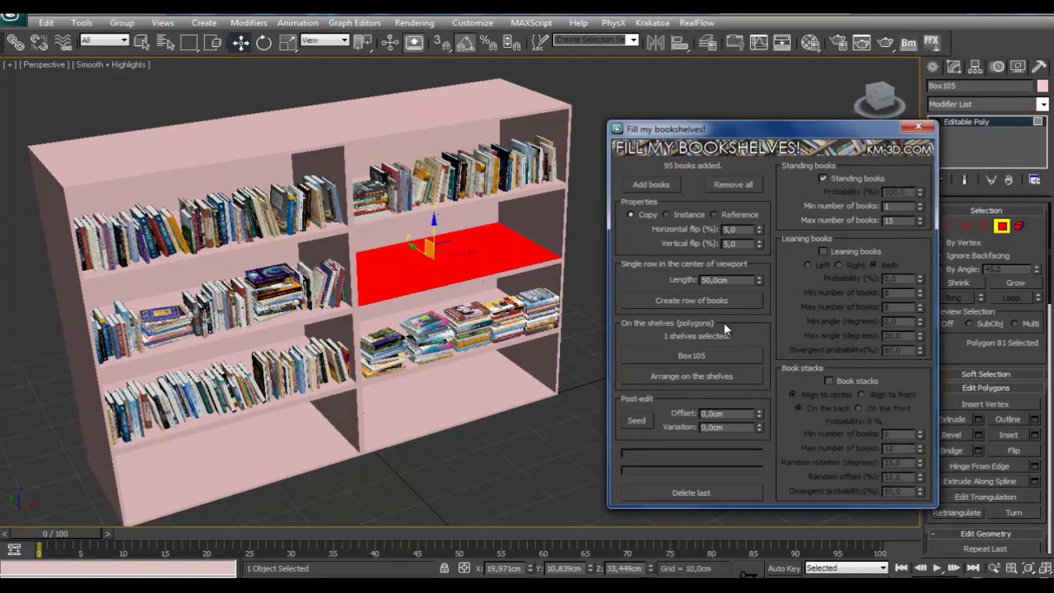
left_click(703, 376)
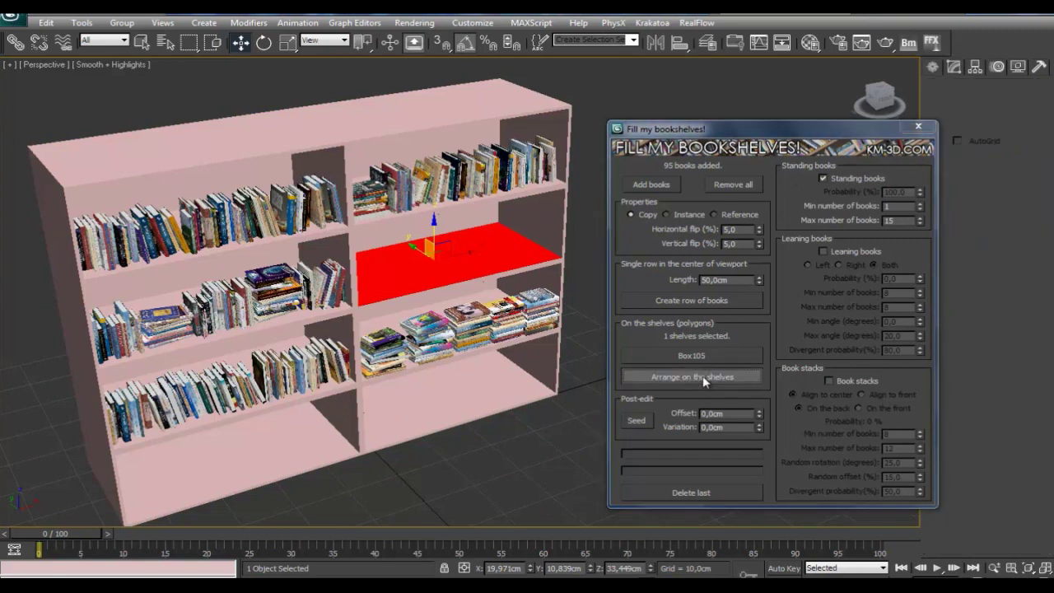
- Set the standing books' offset to 2,5cm and variation to 0,9cm
mouse_move(485, 389)
middle_mouse_down()
mouse_move(501, 356)
mouse_move(728, 443)
middle_mouse_up()
mouse_move(759, 413)
left_mouse_down()
mouse_move(759, 396)
mouse_move(761, 417)
left_mouse_up()
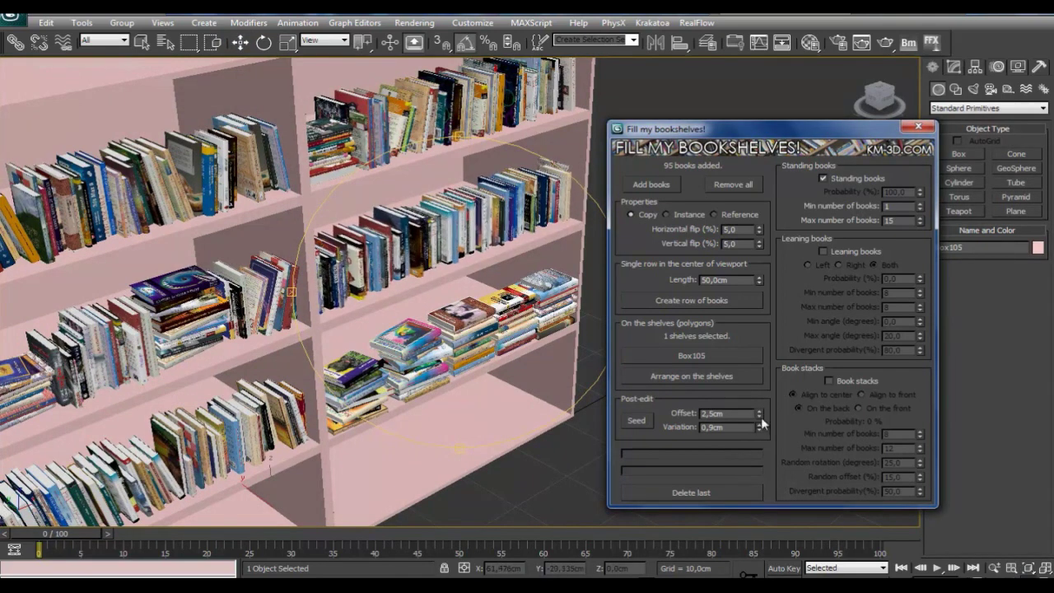
scroll(638, 422, "down", 3)
middle_click_drag(639, 422, 493, 370, "alt")
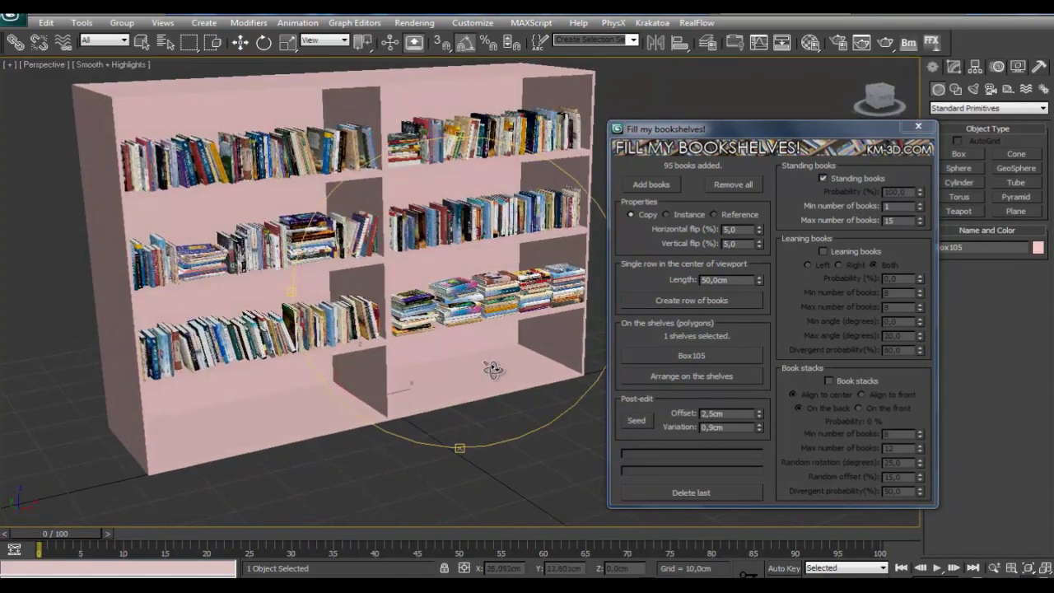
- Select the bottom-right shelf and arrange only leaning books on it, standing books off
left_click(955, 66)
left_click(1002, 225)
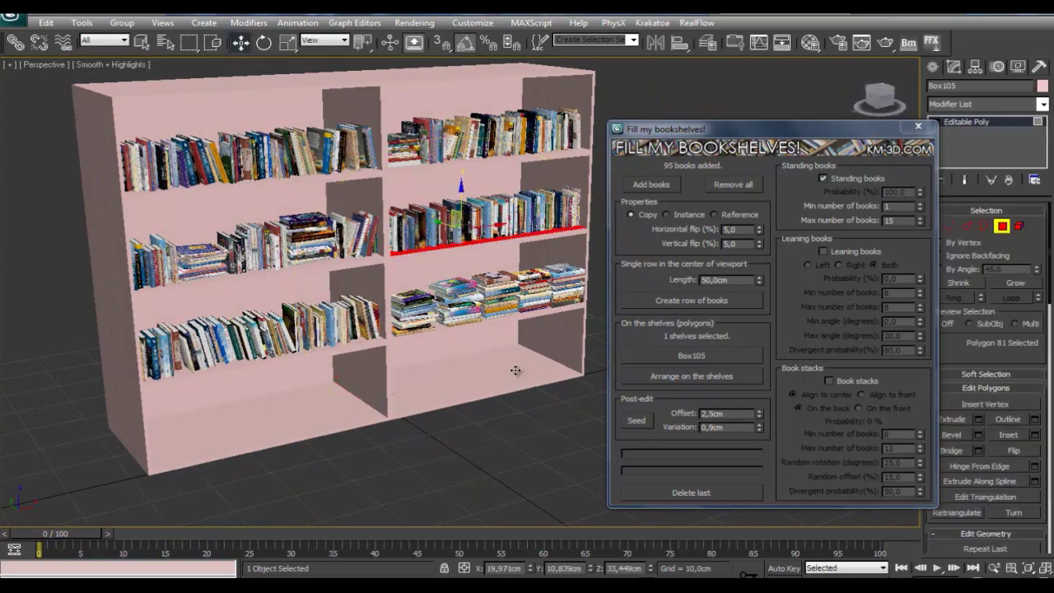
left_click(516, 371)
middle_click_drag(516, 371, 450, 391)
left_click(824, 251)
left_click(846, 181)
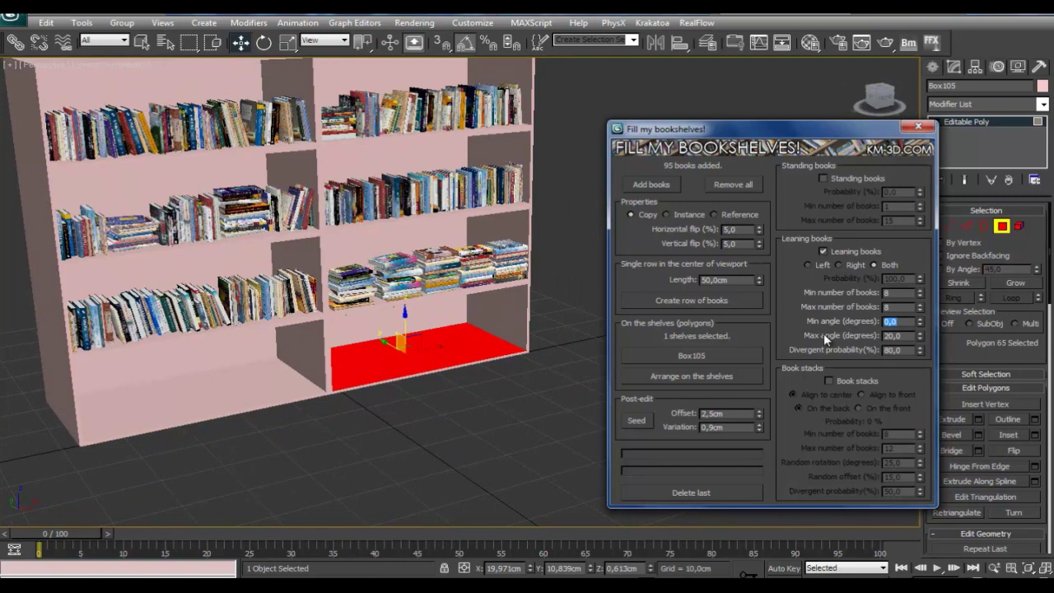
scroll(396, 374, "up", 2)
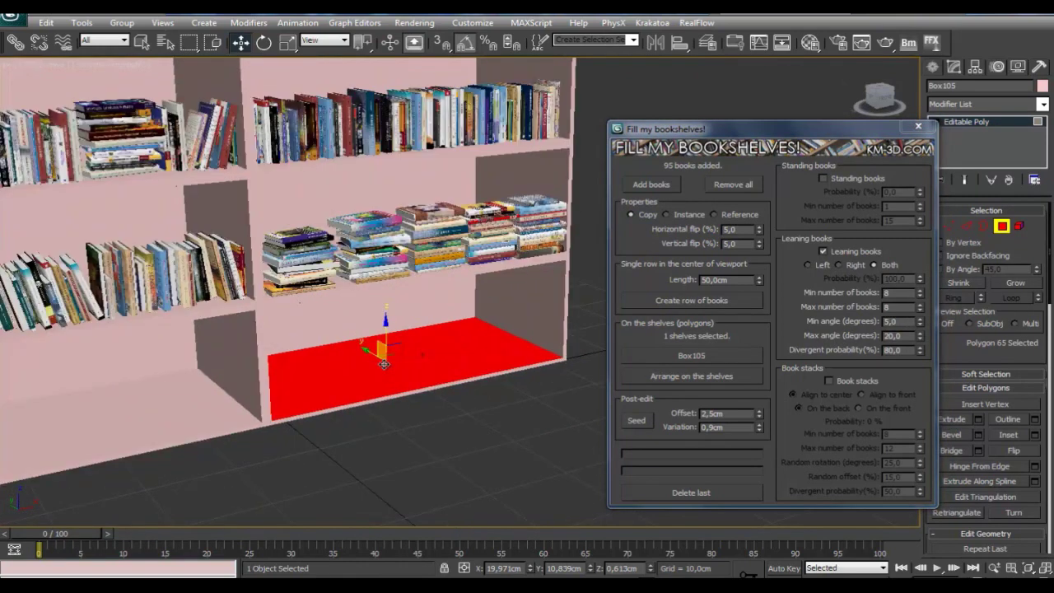
scroll(395, 374, "up", 2)
middle_click_drag(314, 369, 342, 352)
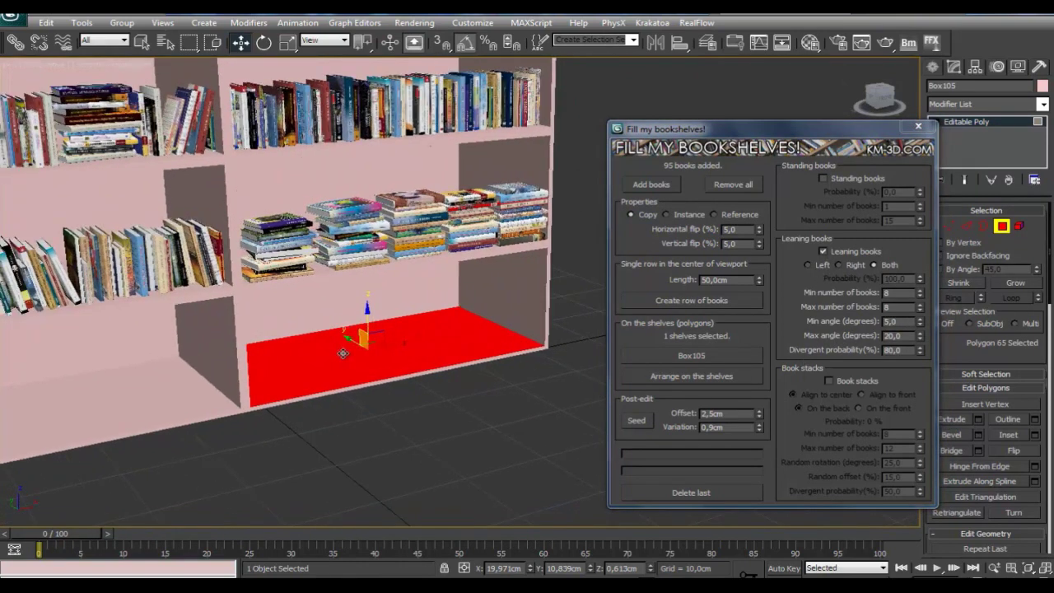
left_click(693, 380)
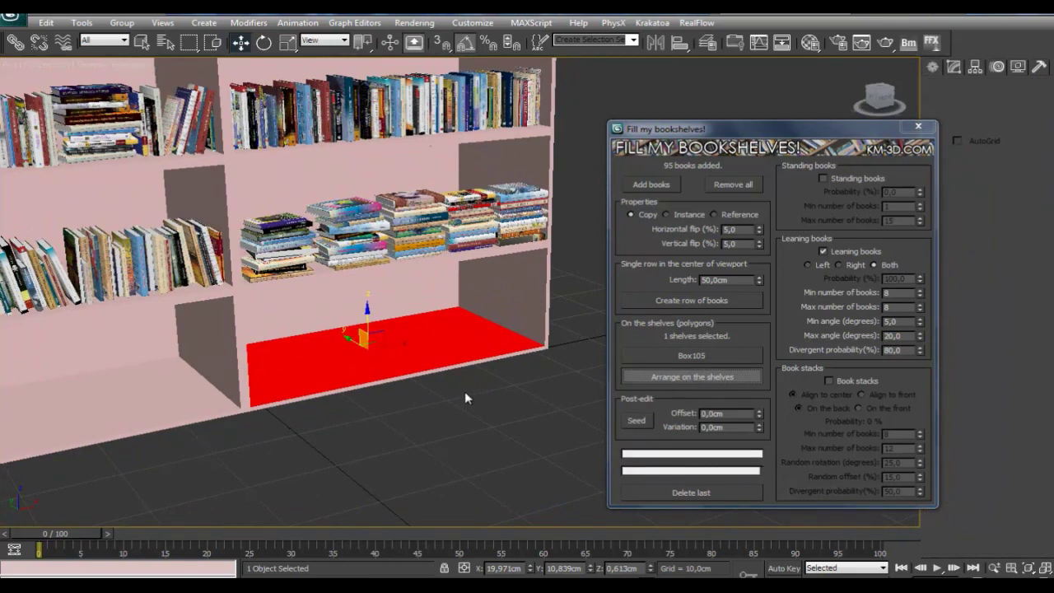
middle_click_drag(464, 391, 397, 380, "alt")
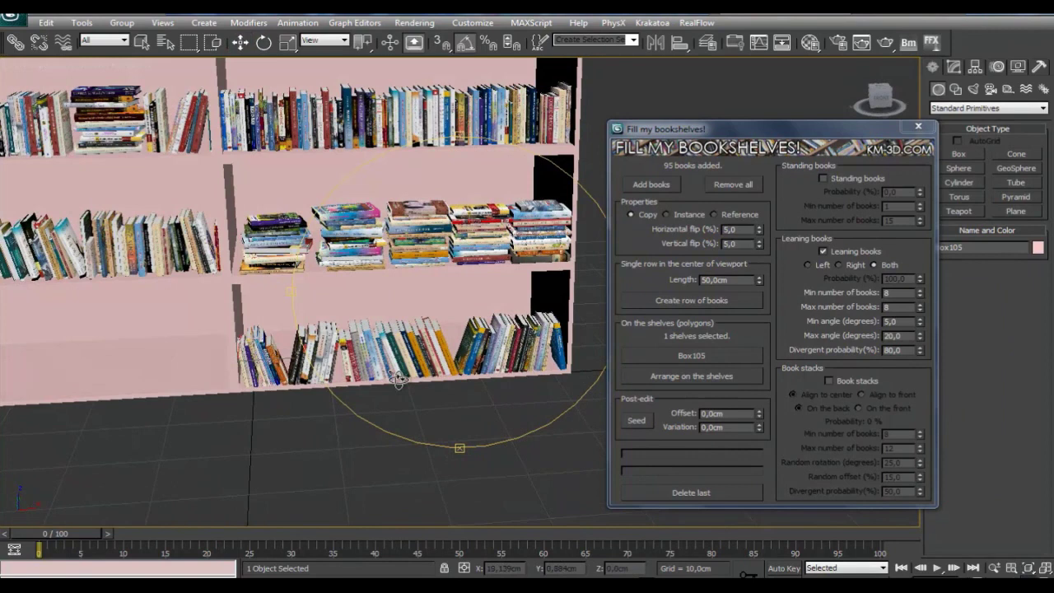
- Replace that batch with a fresh arrangement using offset 1,4cm and variation 0,6cm
left_click(644, 493)
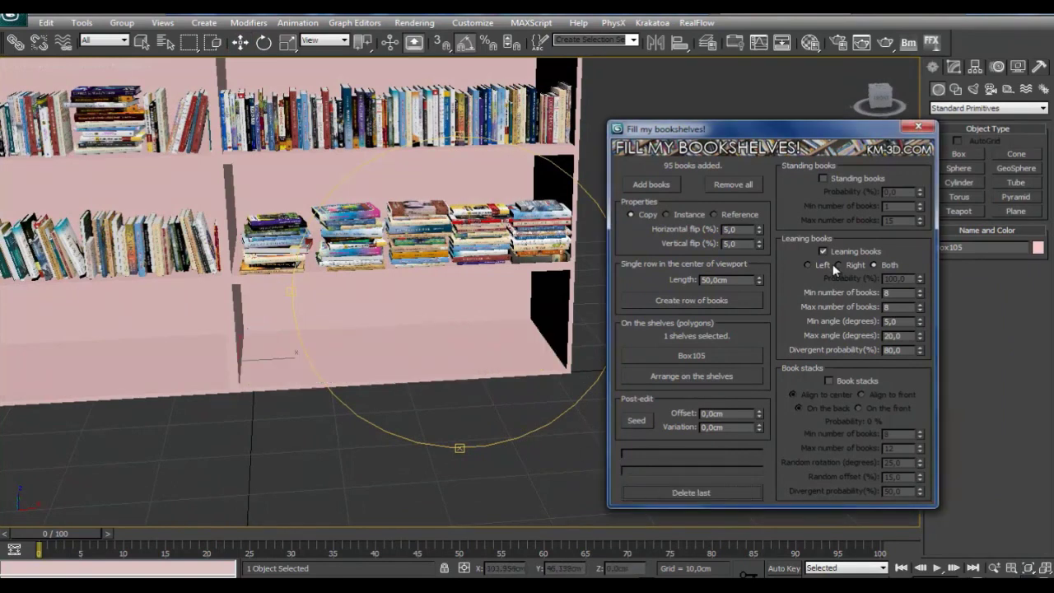
left_click(725, 379)
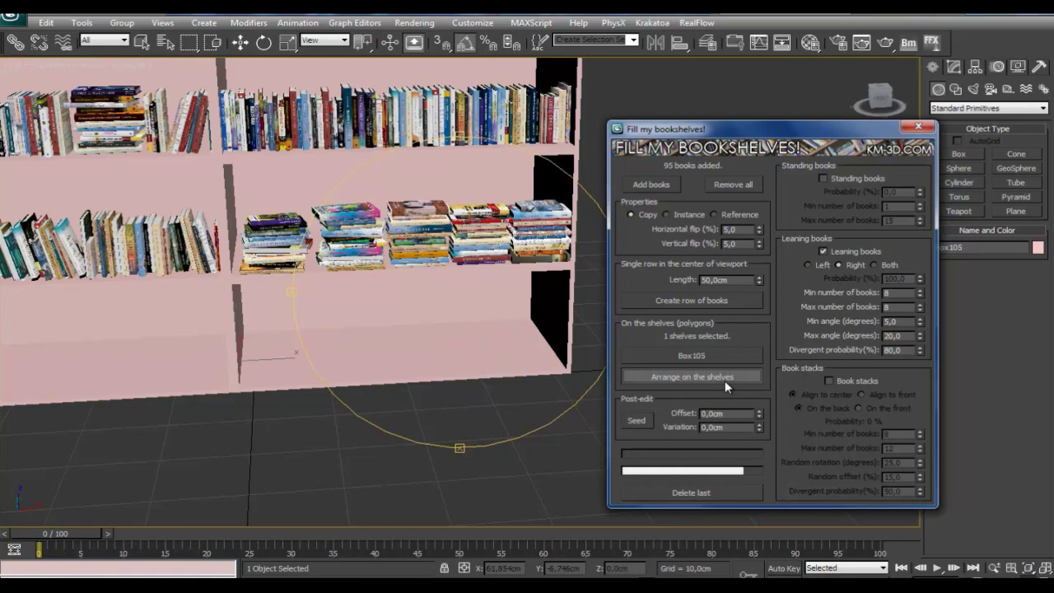
middle_click_drag(486, 367, 586, 382, "alt")
left_click_drag(760, 413, 761, 428)
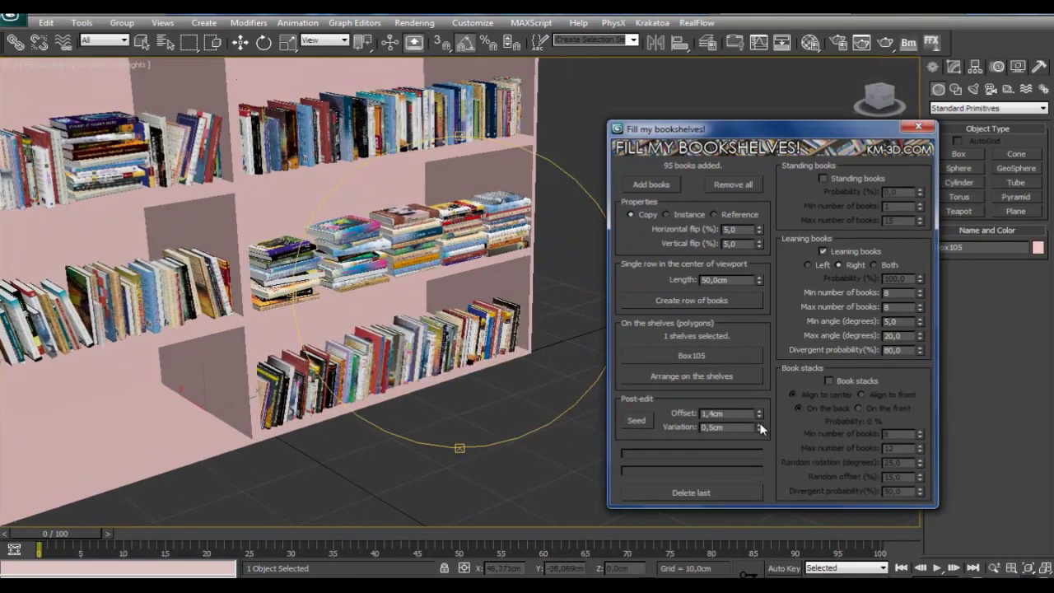
left_click(760, 425)
scroll(412, 313, "down", 5)
mouse_move(411, 313)
middle_mouse_down("alt")
mouse_move(457, 375)
mouse_move(499, 342)
mouse_move(541, 280)
middle_mouse_up("alt")
- Unhide all objects and remove all placed books from the shelves
right_click(540, 279)
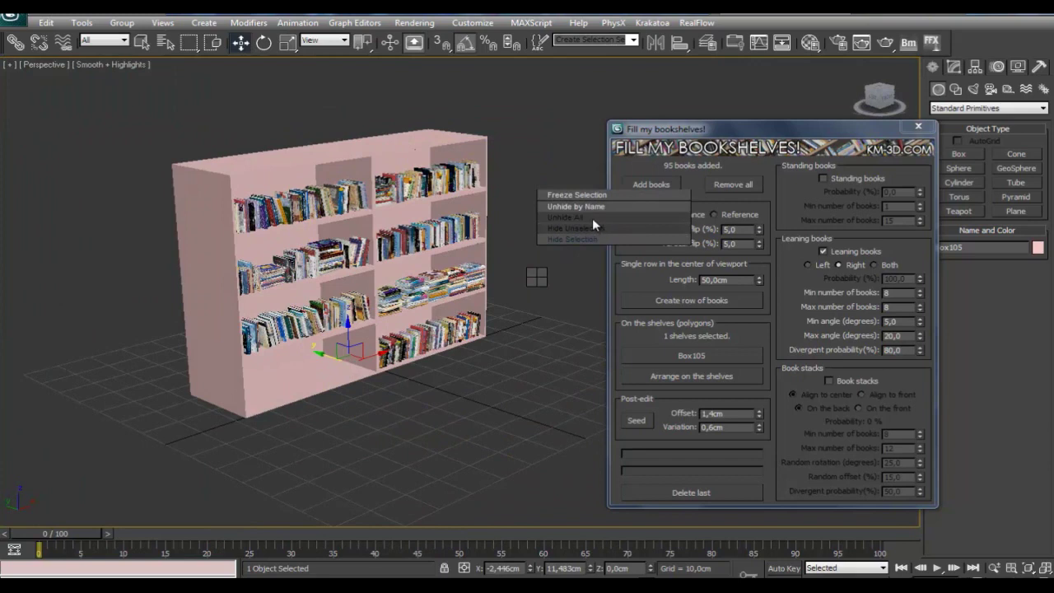
left_click(592, 218)
middle_click_drag(468, 222, 615, 235)
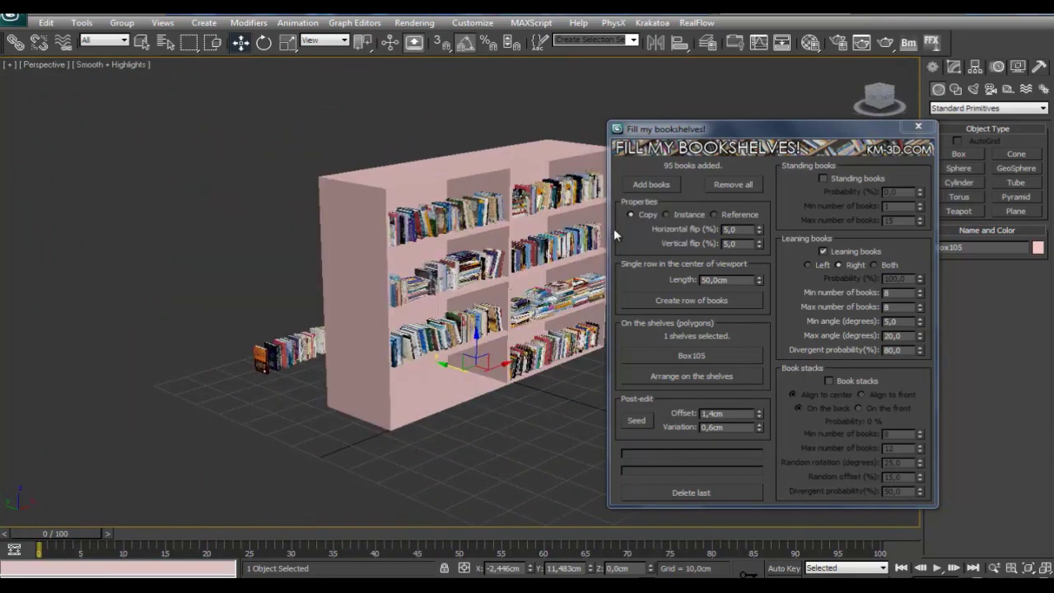
left_click(715, 186)
left_click_drag(683, 129, 796, 147)
- Zoom in on the source book row and browse along it to the blue books
key("z")
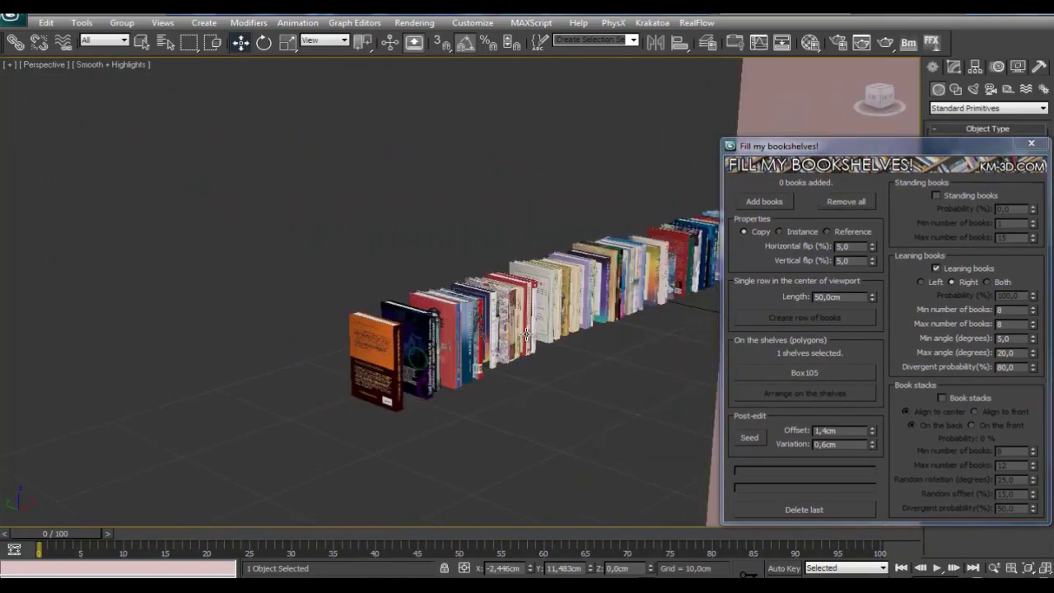
mouse_move(354, 384)
middle_mouse_down("alt")
mouse_move(513, 353)
mouse_move(467, 324)
mouse_move(438, 365)
middle_mouse_up("alt")
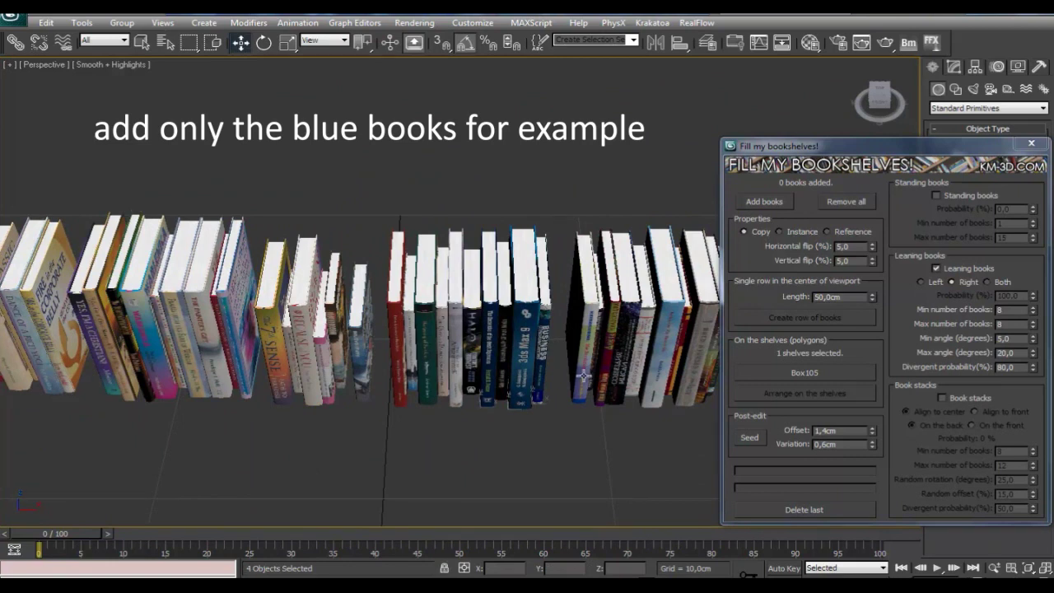
middle_click_drag(583, 377, 336, 380)
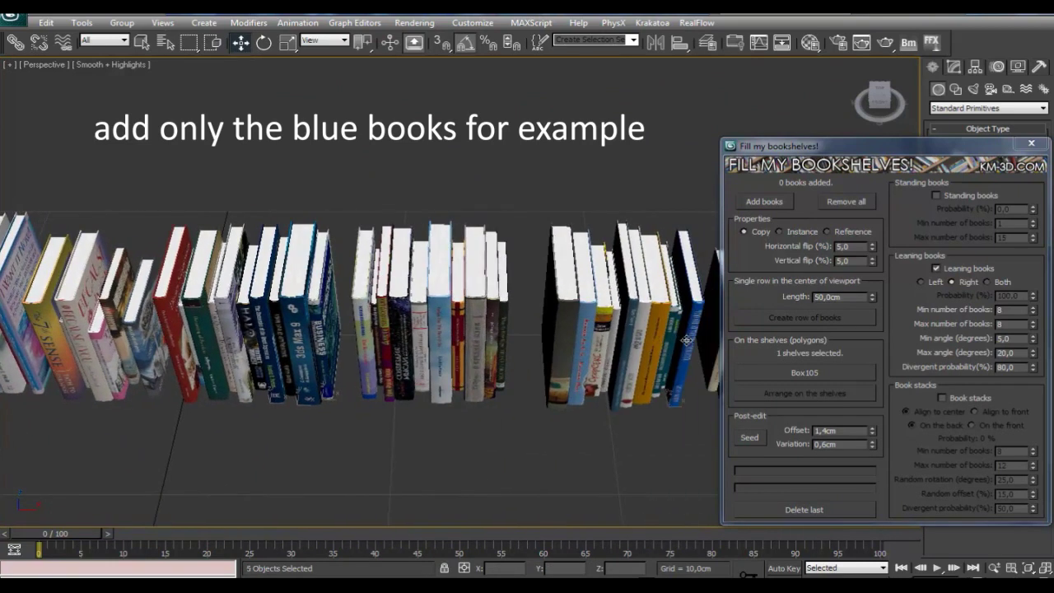
middle_click_drag(687, 340, 557, 365)
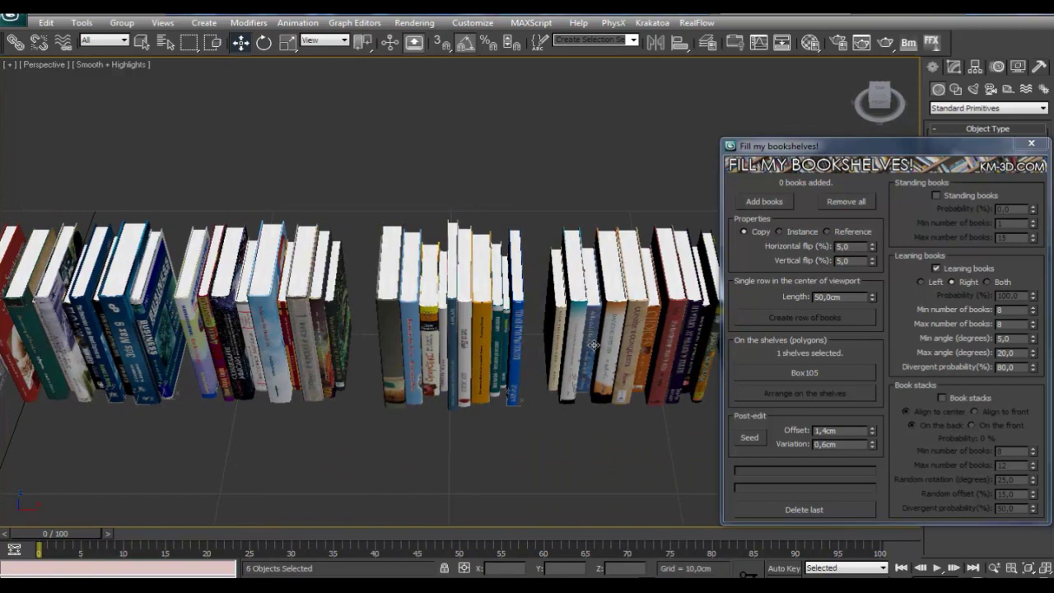
mouse_move(488, 363)
middle_mouse_down("alt")
mouse_move(395, 376)
mouse_move(466, 330)
mouse_move(400, 318)
mouse_move(353, 262)
mouse_move(624, 354)
mouse_move(462, 325)
mouse_move(487, 306)
middle_mouse_up("alt")
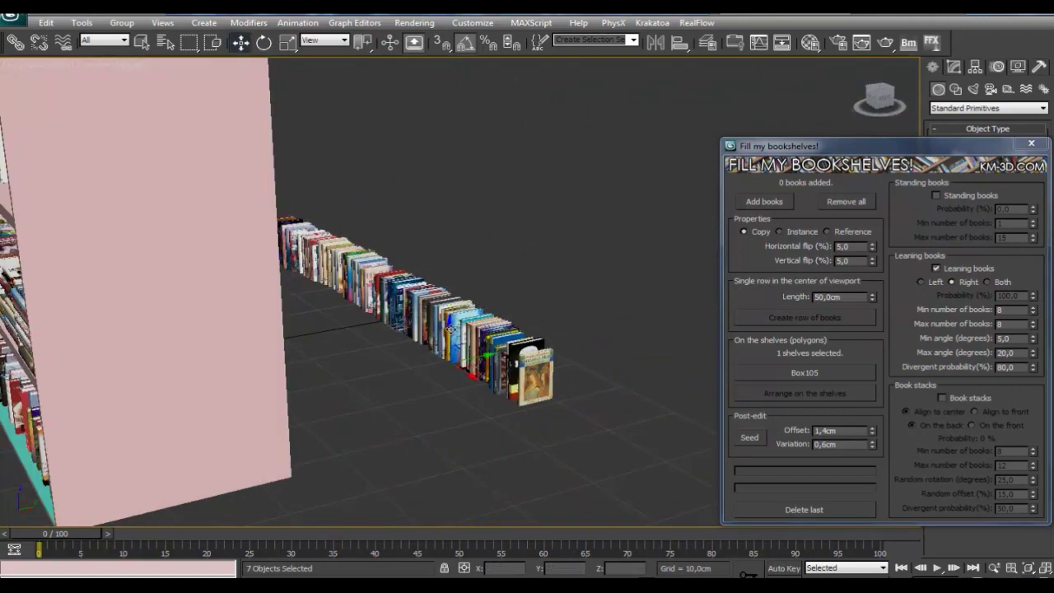
- Add the seven selected blue books to the tool's book list
left_click_drag(452, 328, 452, 215)
scroll(451, 248, "up", 5)
mouse_move(452, 247)
middle_mouse_down("alt")
mouse_move(483, 300)
mouse_move(412, 390)
mouse_move(528, 321)
middle_mouse_up("alt")
key("ctrl+z")
left_click(764, 202)
- Select the bottom-left shelf polygon of the bookshelf in Editable Poly
scroll(412, 330, "down", 5)
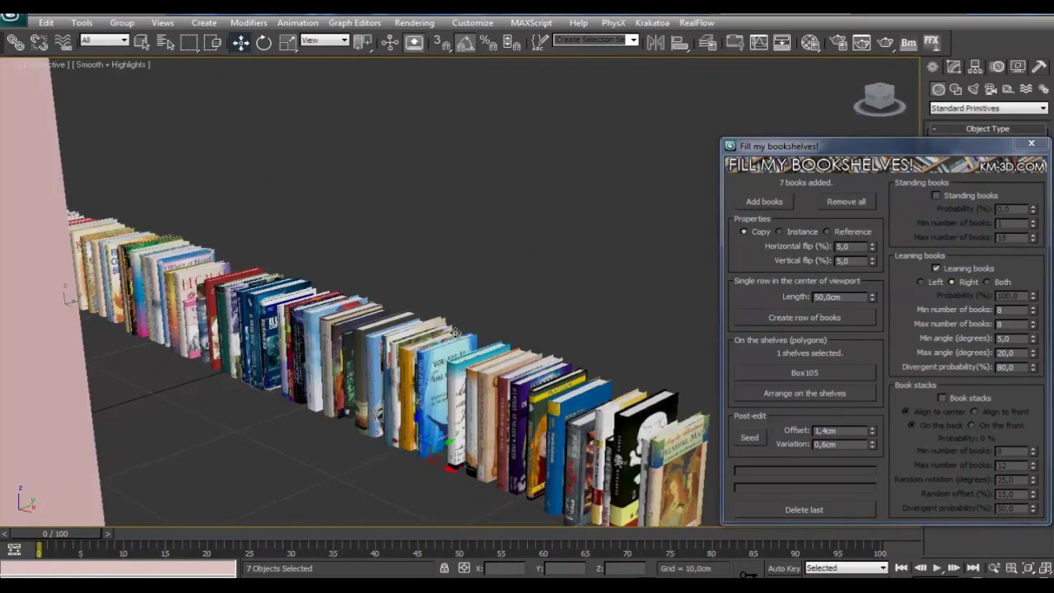
mouse_move(412, 355)
middle_mouse_down("alt")
mouse_move(395, 362)
mouse_move(437, 361)
middle_mouse_up("alt")
scroll(438, 361, "up", 3)
key("w")
left_click(432, 363)
left_click_drag(794, 150, 811, 255)
left_click(954, 66)
left_click(1003, 226)
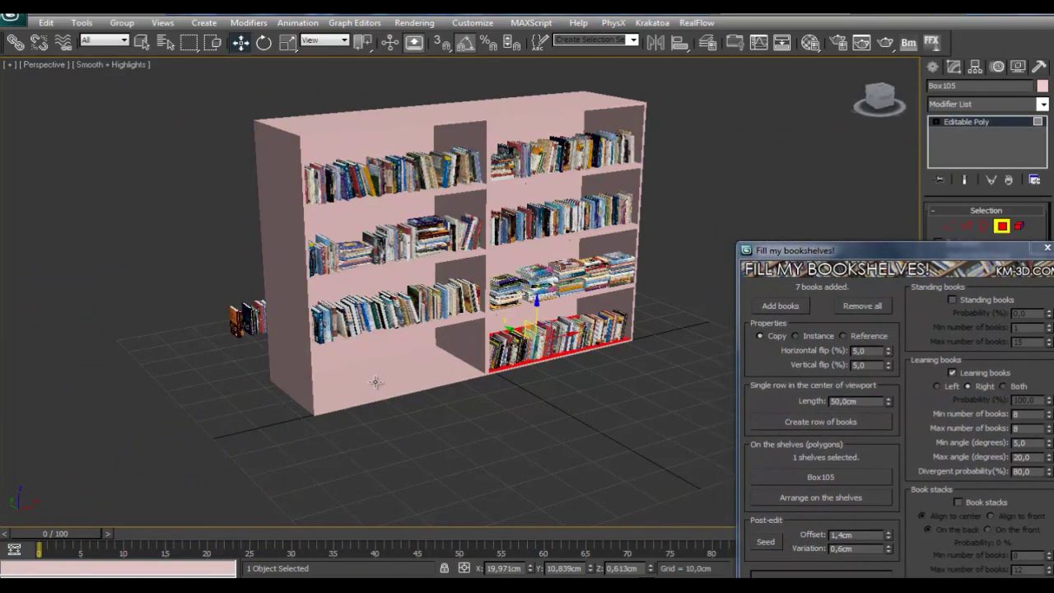
left_click(375, 382)
- Enable standing books and book stacks, and arrange the blue books on that shelf
scroll(390, 404, "up", 3)
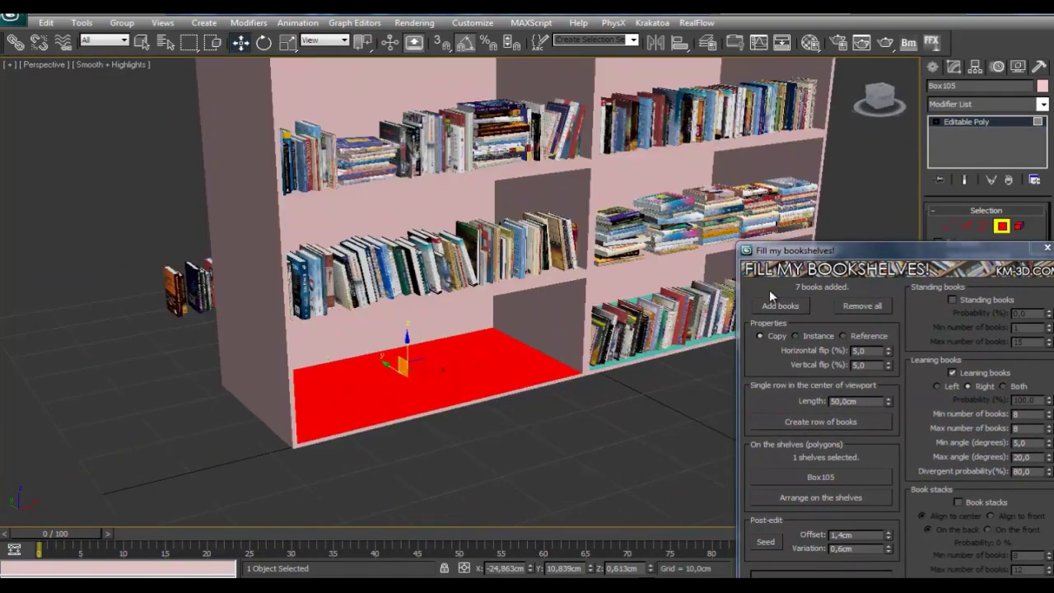
left_click_drag(793, 257, 703, 100)
left_click(896, 147)
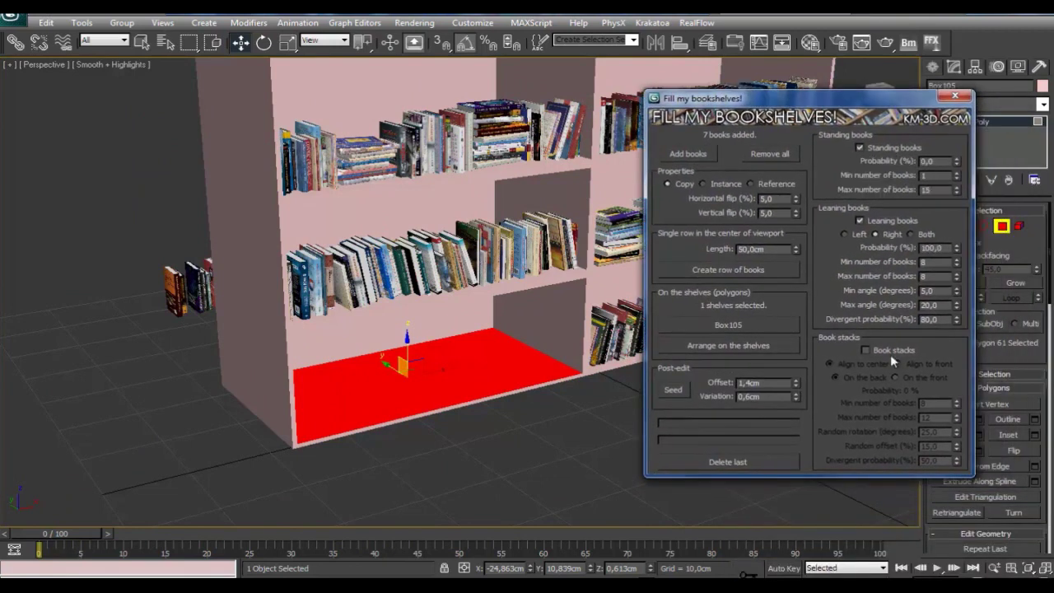
left_click(895, 350)
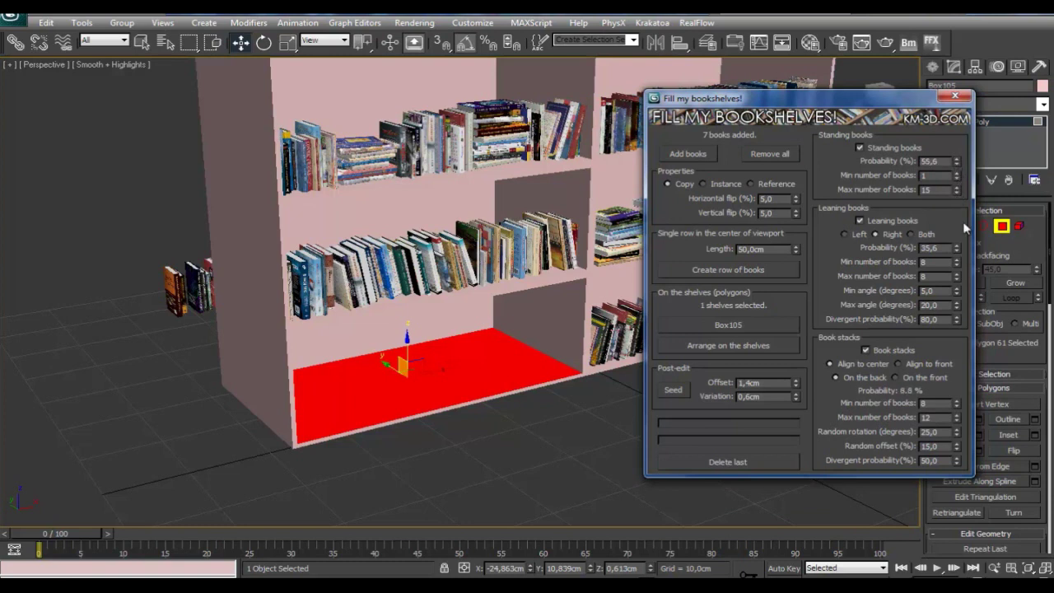
left_click(734, 347)
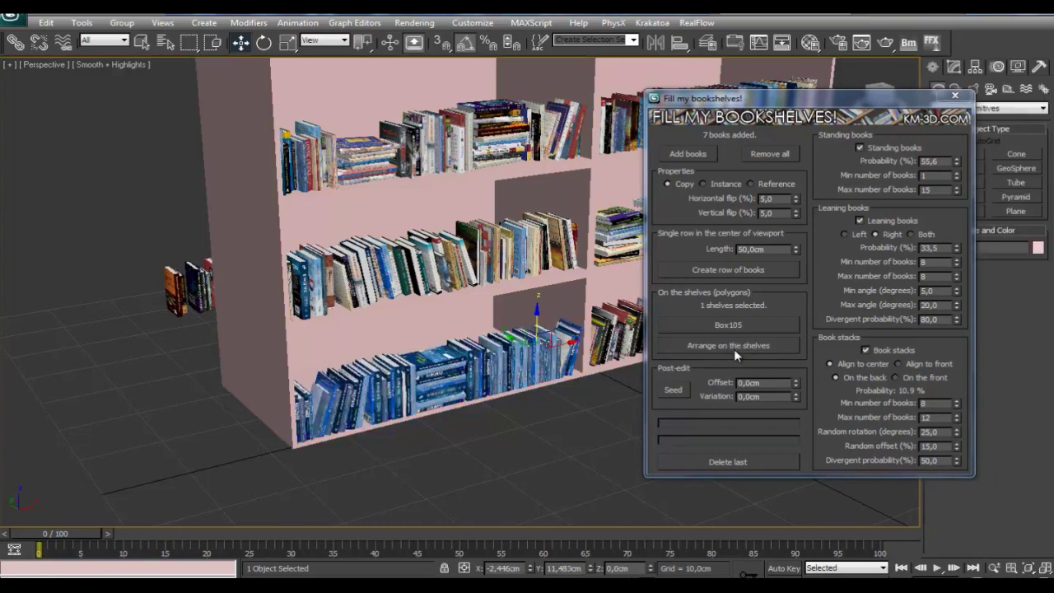
middle_click_drag(449, 397, 408, 379, "alt")
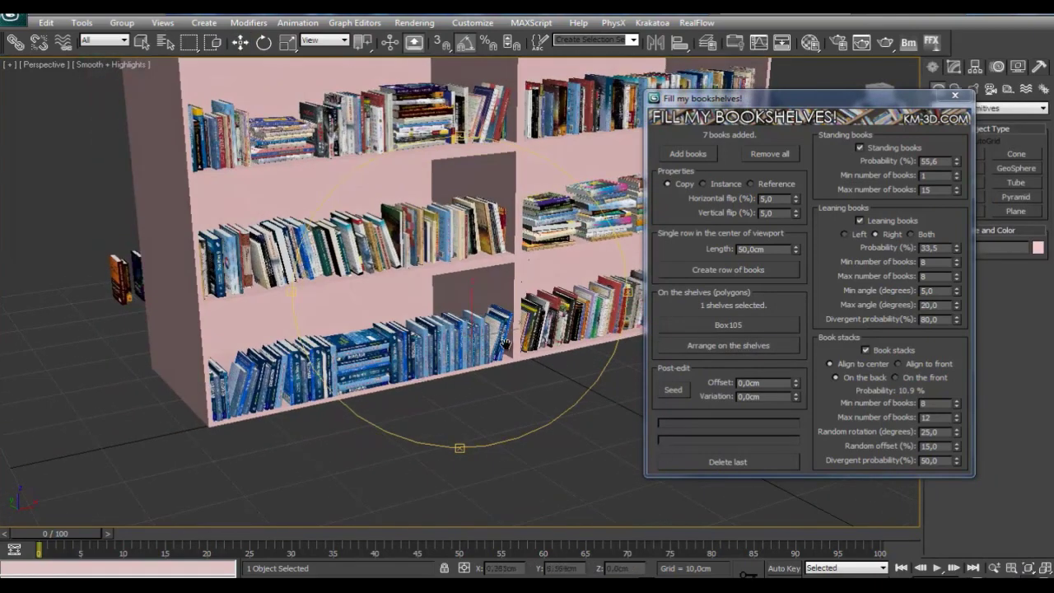
key("shift+z")
key("shift+z")
key("shift+z")
key("shift+z")
key("shift+z")
key("shift+z")
key("shift+z")
key("shift+z")
key("shift+z")
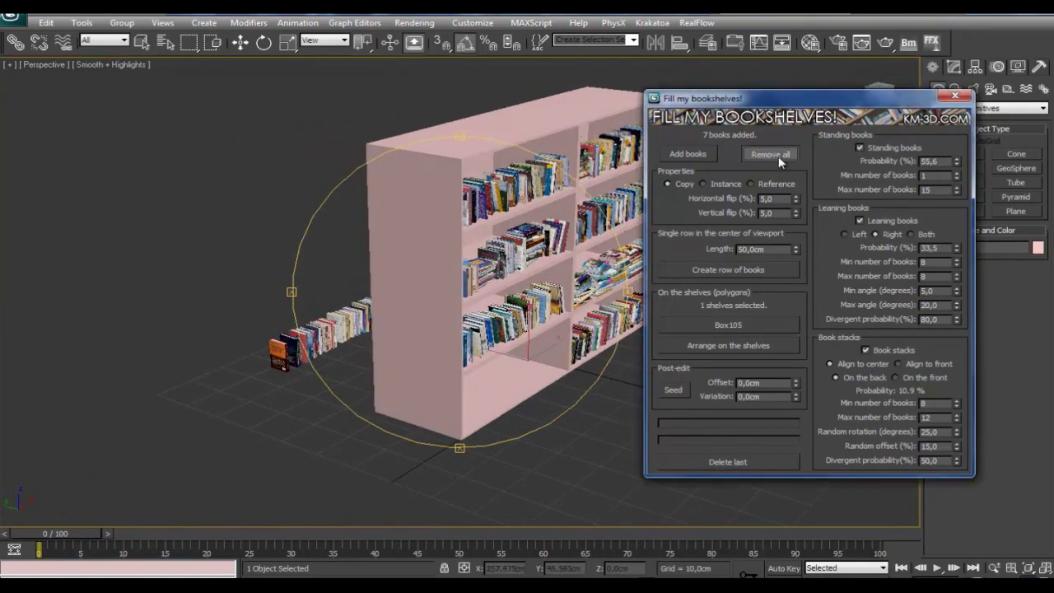
- Clear the script's book list and add the single selected dark book as the only source
left_click(779, 156)
key("shift+z")
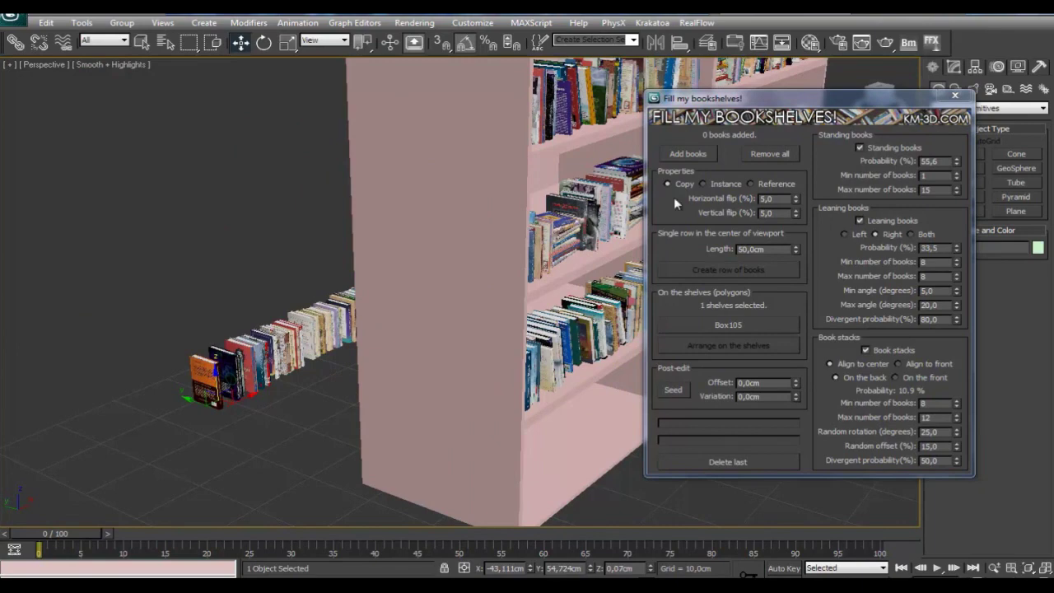
left_click(688, 153)
mouse_move(412, 294)
middle_mouse_down("alt")
mouse_move(441, 342)
mouse_move(422, 326)
mouse_move(462, 338)
middle_mouse_up("alt")
- Fill the lower-left shelf with rows of the dark book, removing and re-arranging twice
left_click(748, 351)
left_click(734, 458)
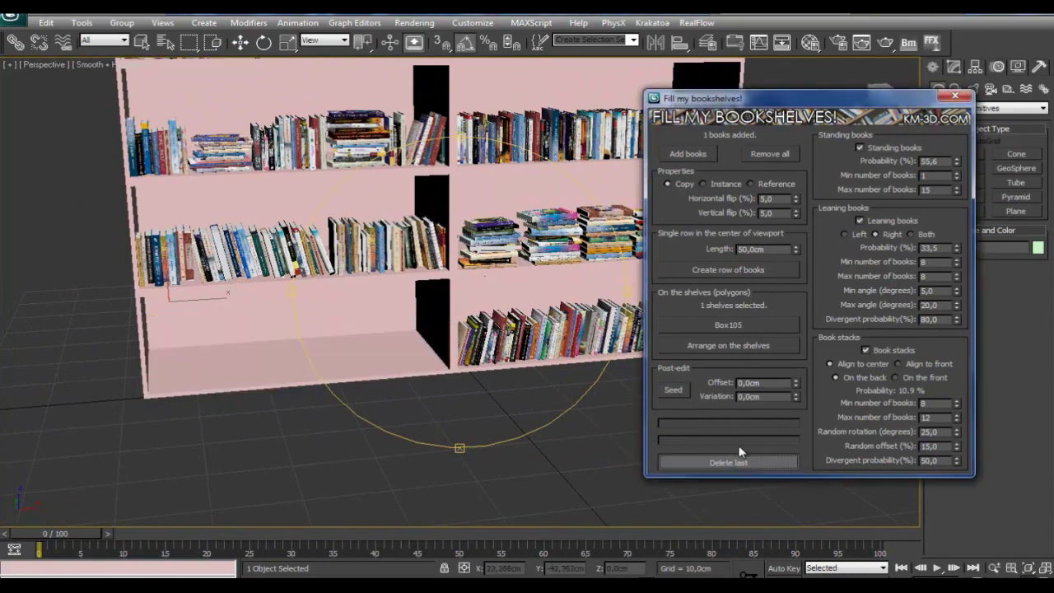
left_click(735, 359)
middle_click_drag(511, 362, 543, 367, "alt")
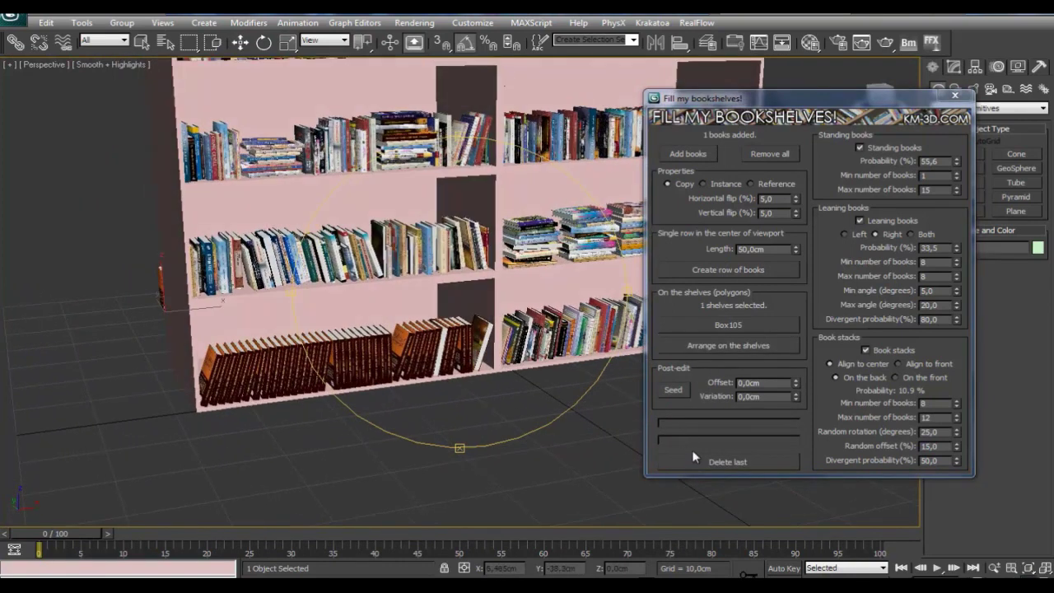
left_click(696, 460)
left_click(726, 356)
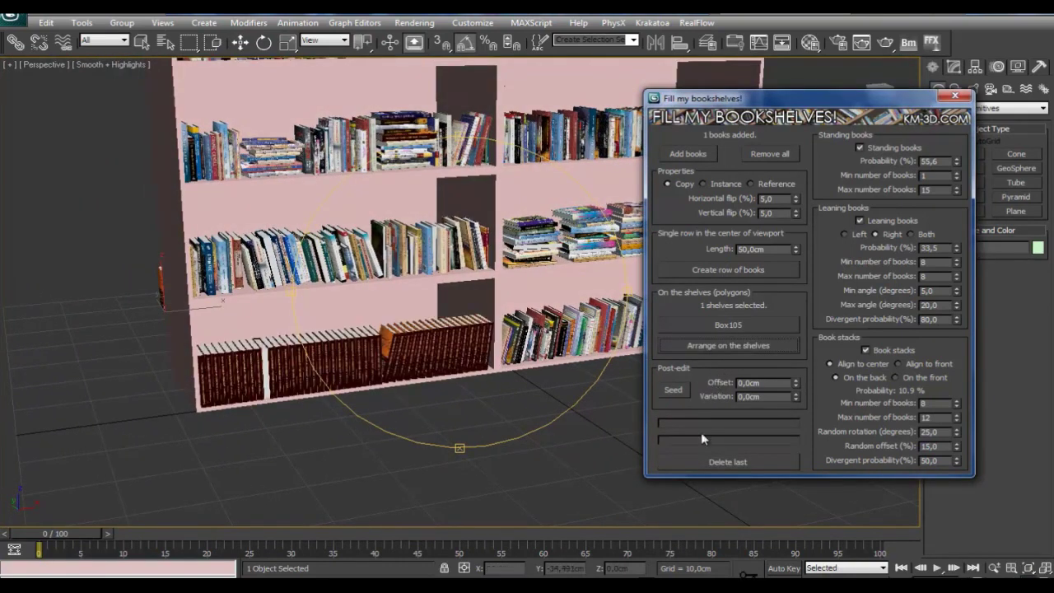
middle_click_drag(705, 465, 744, 402, "alt")
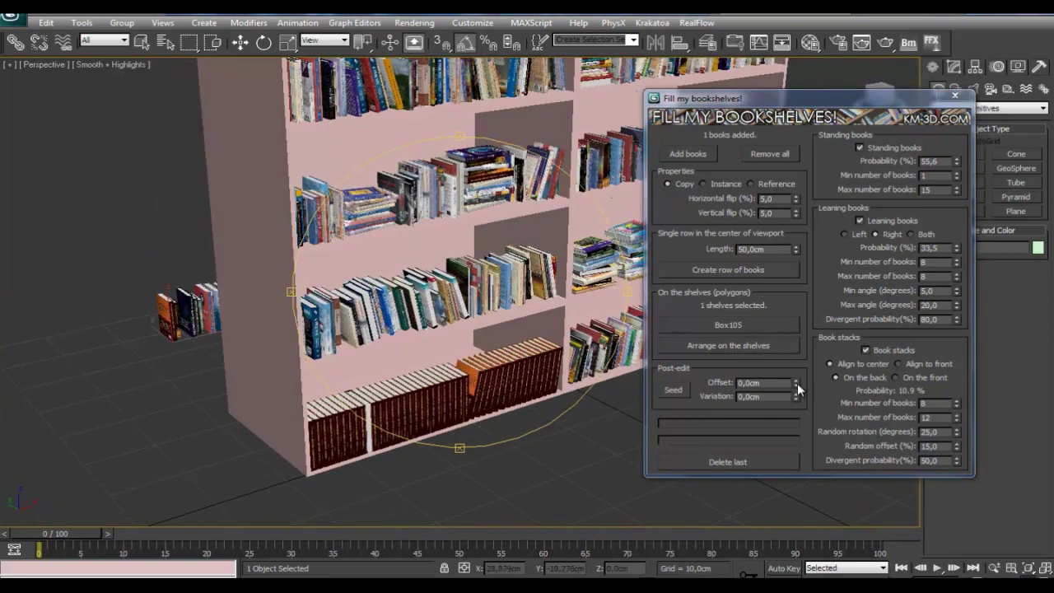
- Set the books' post-edit offset to 2,0cm with 0,3cm variation
left_click(796, 384)
left_click(796, 394)
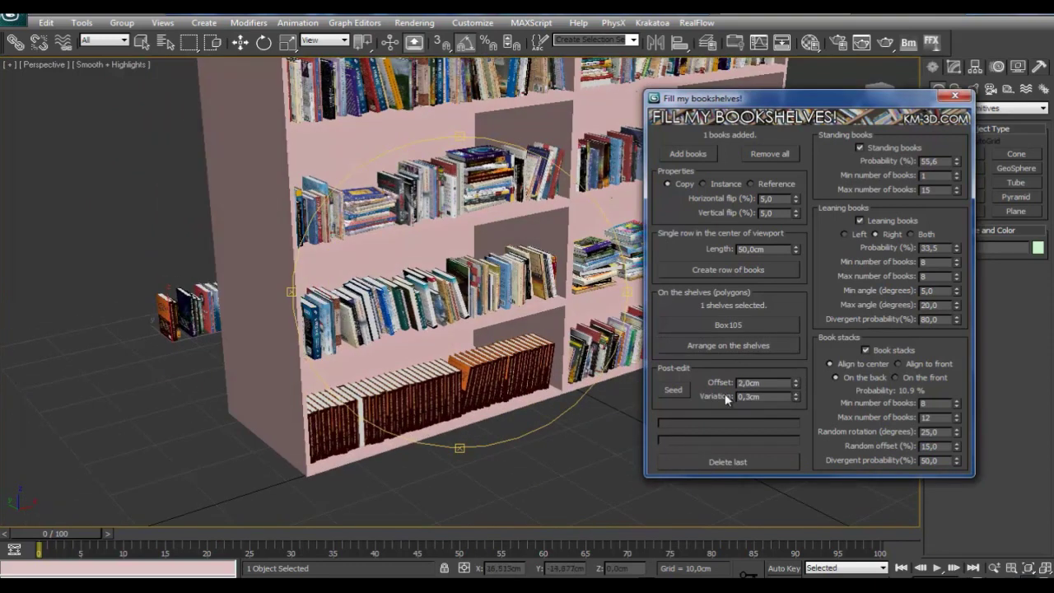
middle_click_drag(519, 355, 506, 334, "alt")
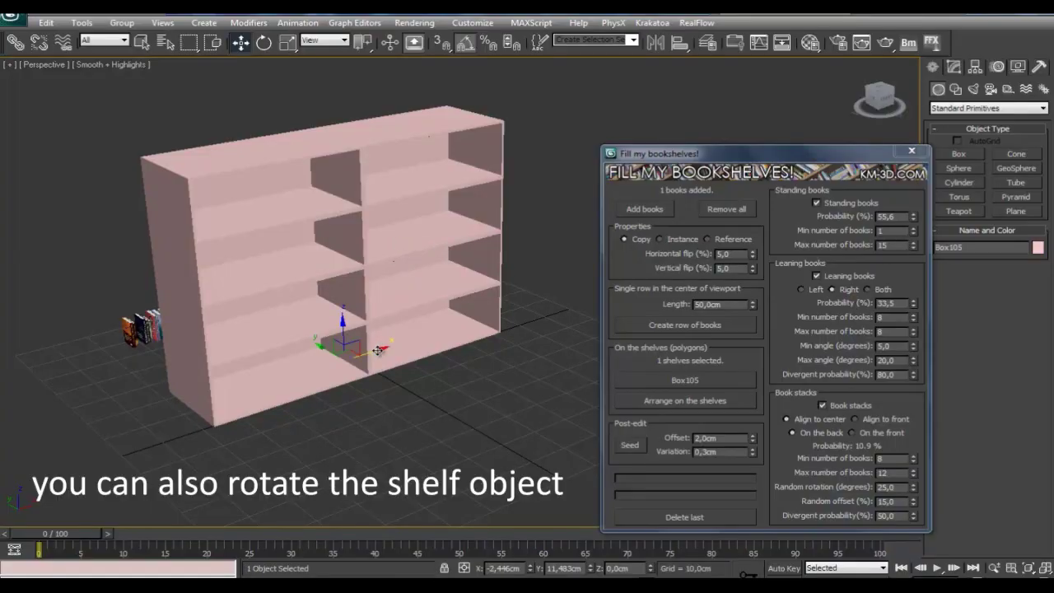
- Move the pink bookshelf right and up, then rotate it to face sideways
left_click_drag(382, 347, 520, 314)
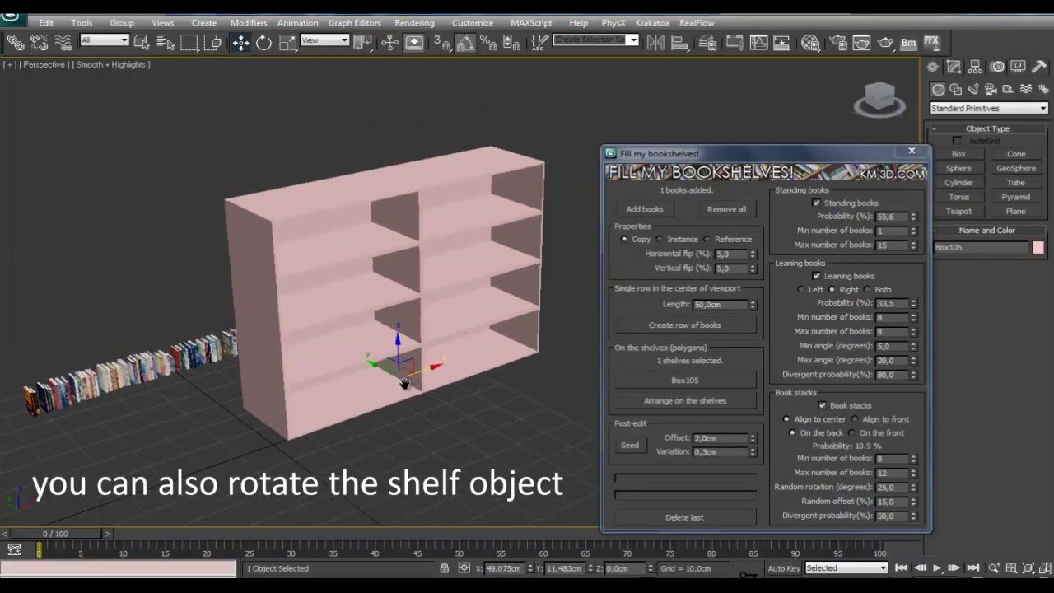
key("e")
left_click(264, 44)
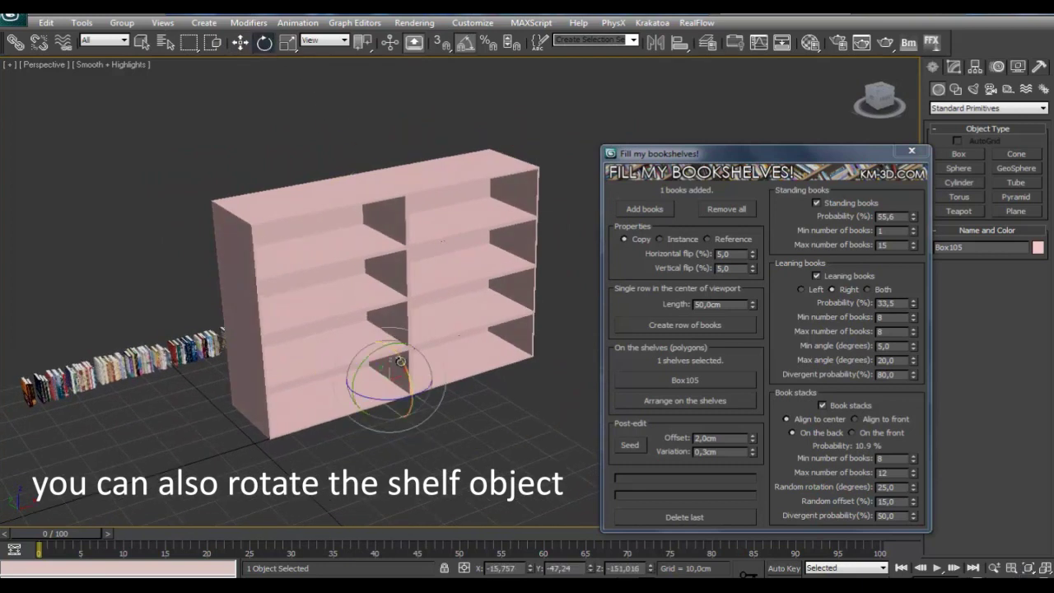
mouse_move(382, 399)
left_mouse_down()
mouse_move(392, 367)
mouse_move(408, 387)
left_mouse_up()
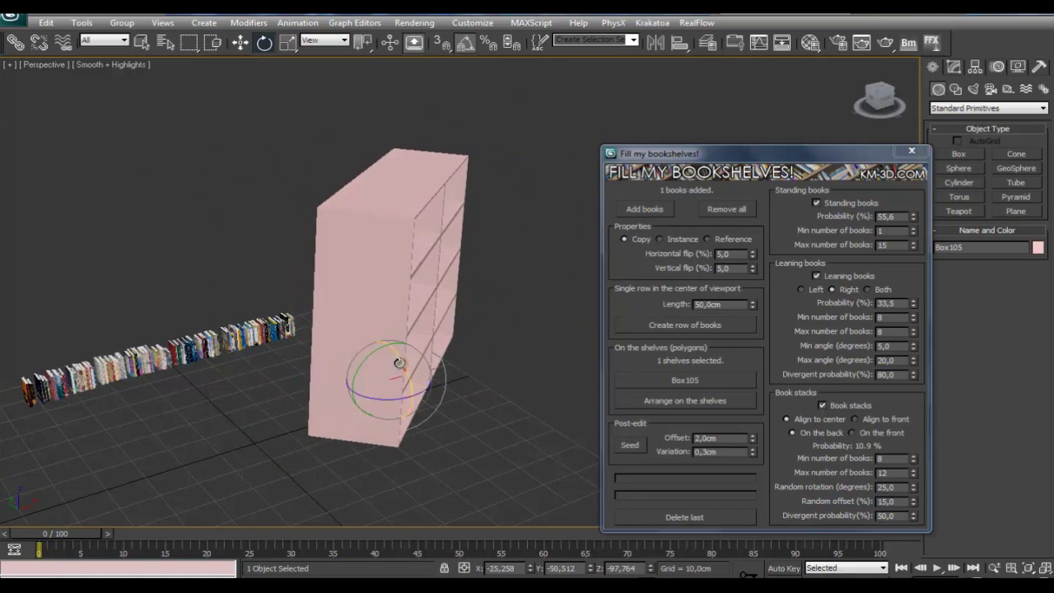
- Select three shelf polygons on the bookshelf as the shelves to fill
left_click(966, 66)
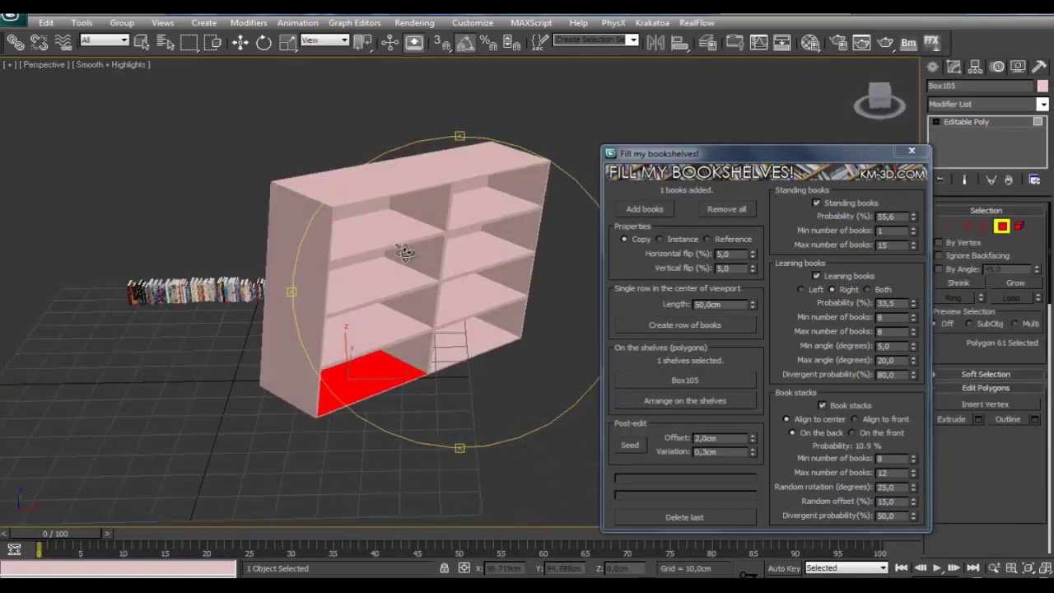
middle_click_drag(527, 346, 462, 329, "alt")
left_click(482, 295, "ctrl")
left_click(356, 244, "ctrl")
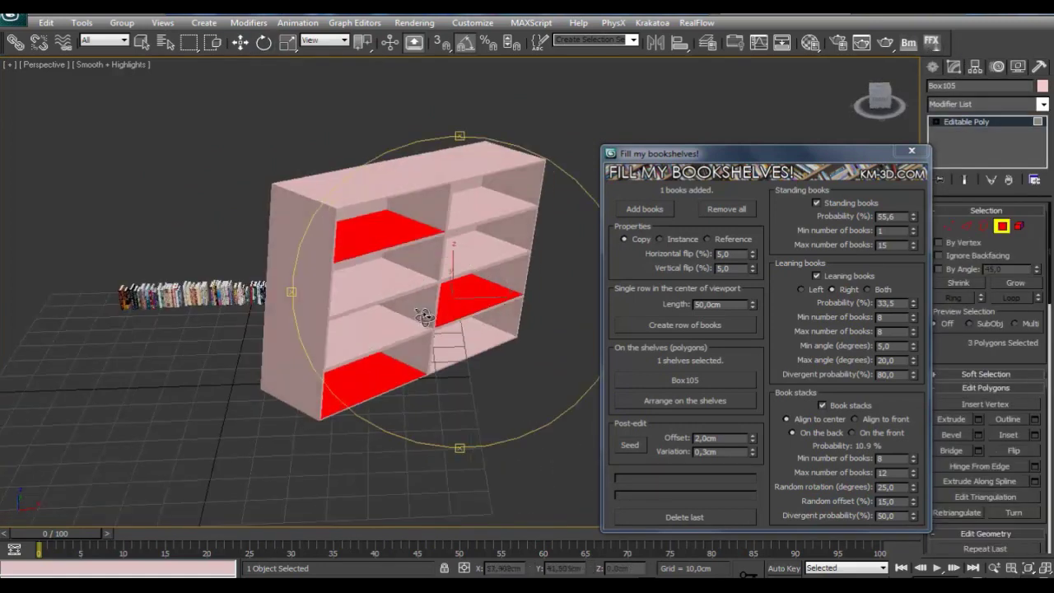
middle_click_drag(357, 244, 309, 323, "alt")
scroll(467, 348, "up", 2)
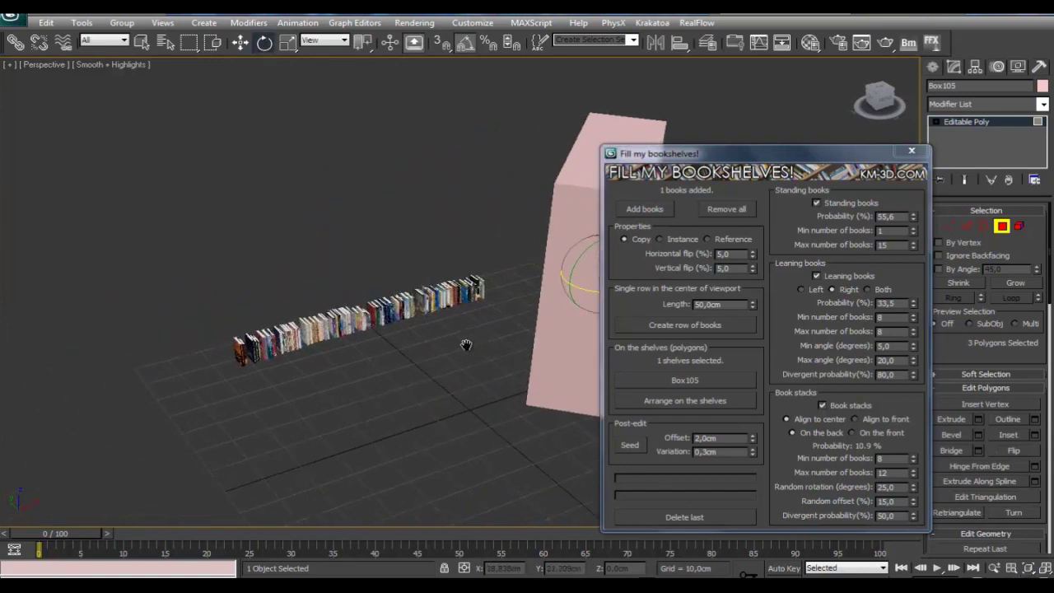
scroll(491, 314, "up", 2)
- Replace the script's book list with the row of books as source books
left_click(751, 208)
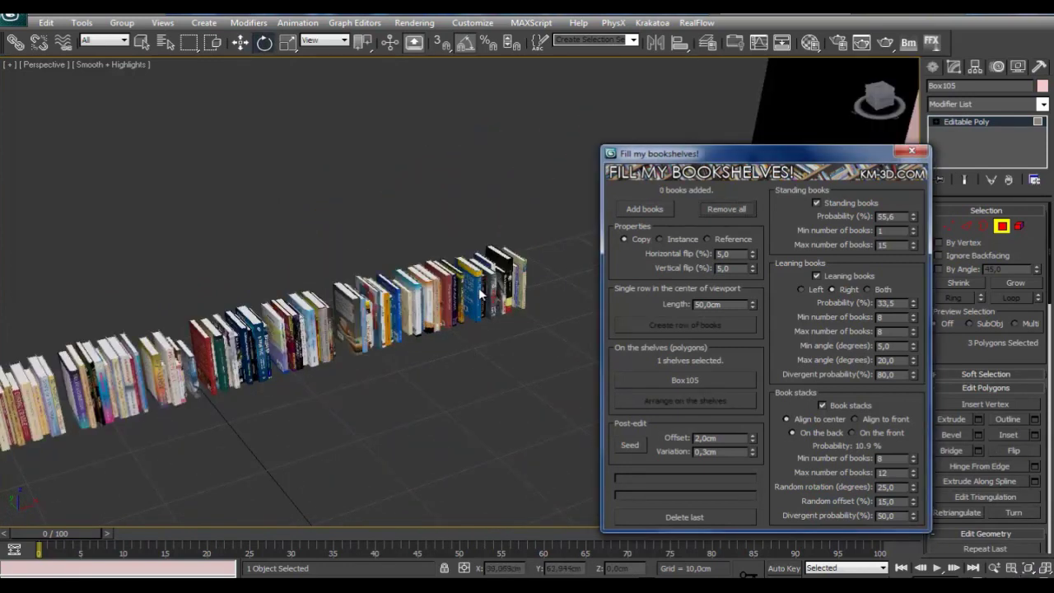
left_click(940, 67)
left_click(644, 208)
scroll(339, 297, "down", 3)
middle_click_drag(338, 297, 384, 330, "alt")
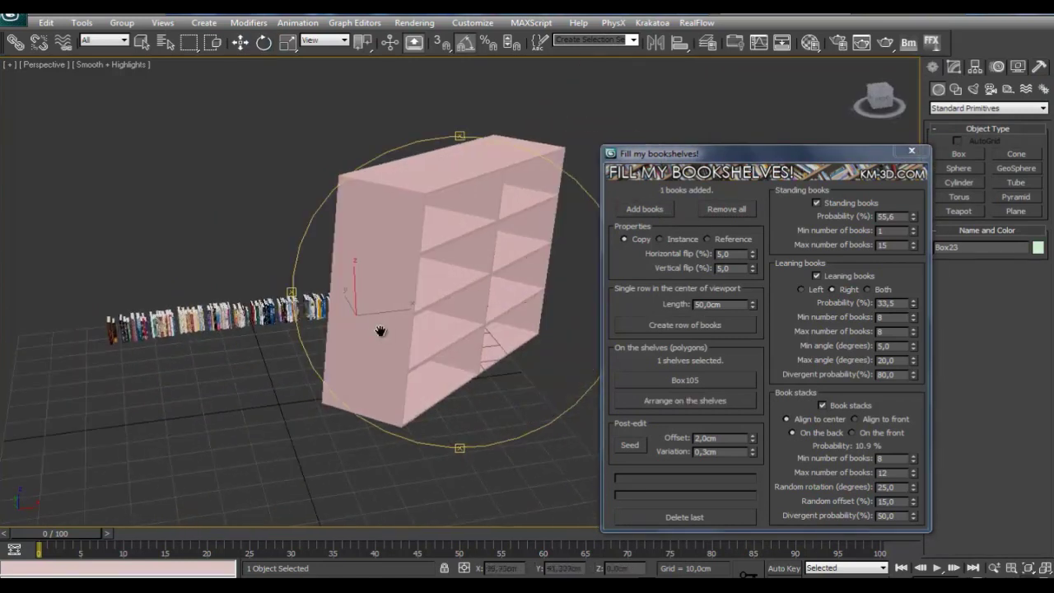
scroll(447, 337, "up", 2)
scroll(483, 344, "up", 2)
- Arrange books on the three selected shelves, then delete that batch
middle_click_drag(483, 344, 417, 356, "alt")
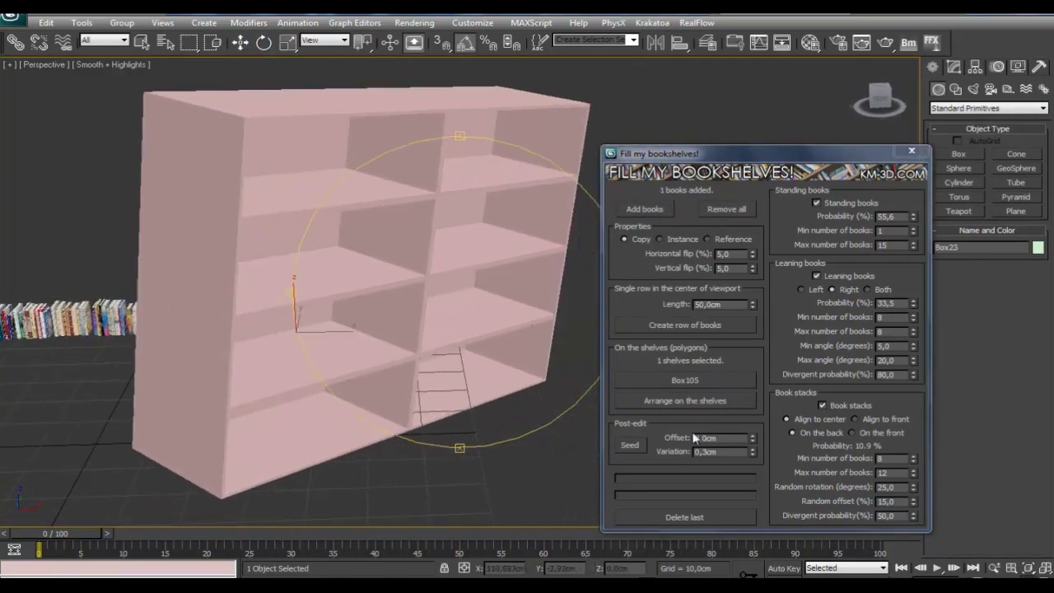
left_click(705, 400)
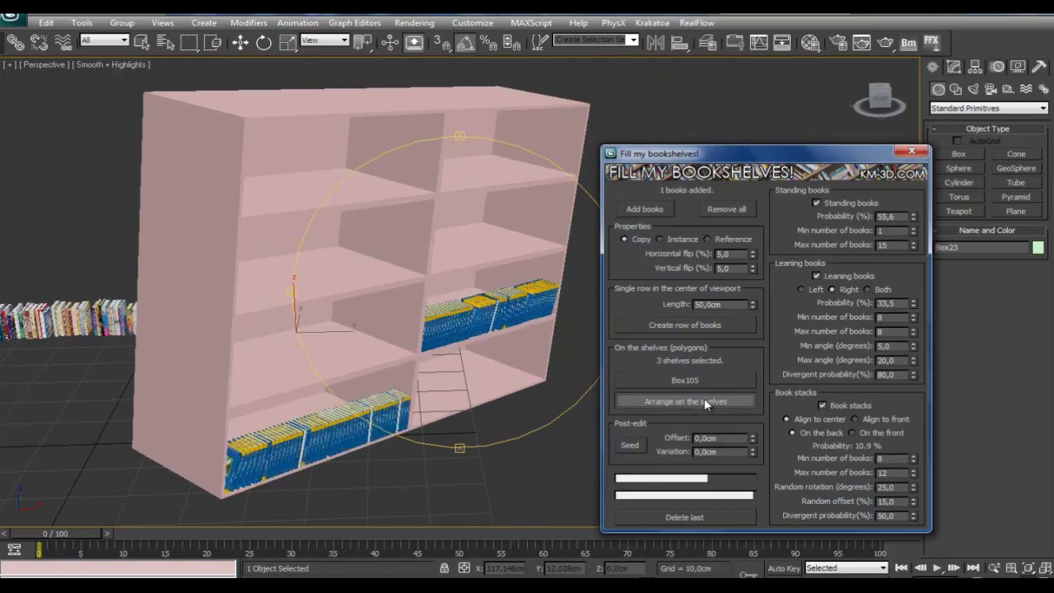
middle_click_drag(449, 332, 486, 344, "alt")
left_click(691, 403)
- Tilt the bookshelf Box105 with Rotate and arrange books on its shelves again
left_click(435, 269)
key("e")
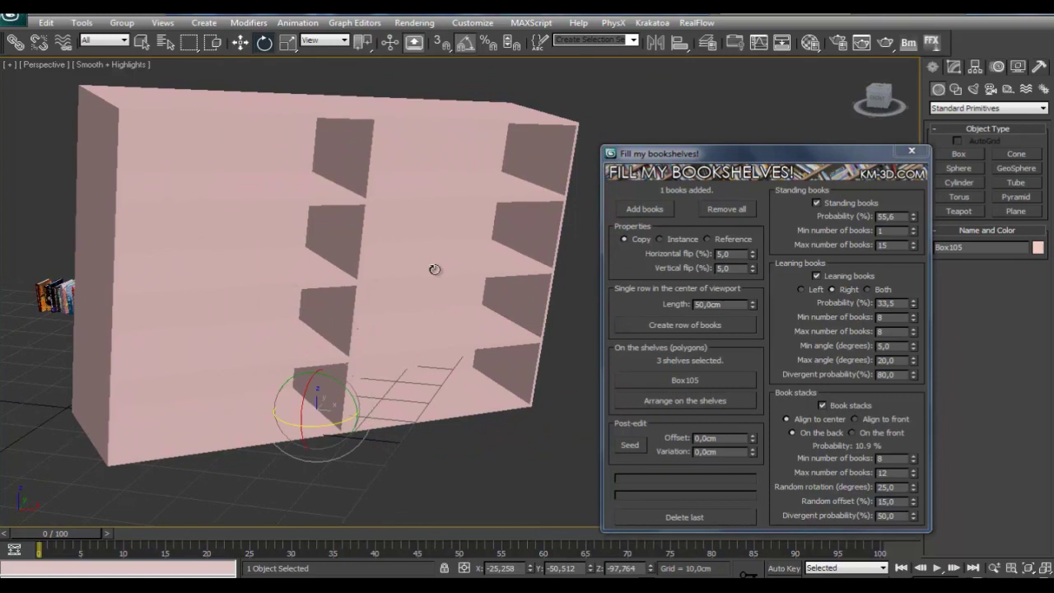
left_click_drag(346, 368, 362, 383)
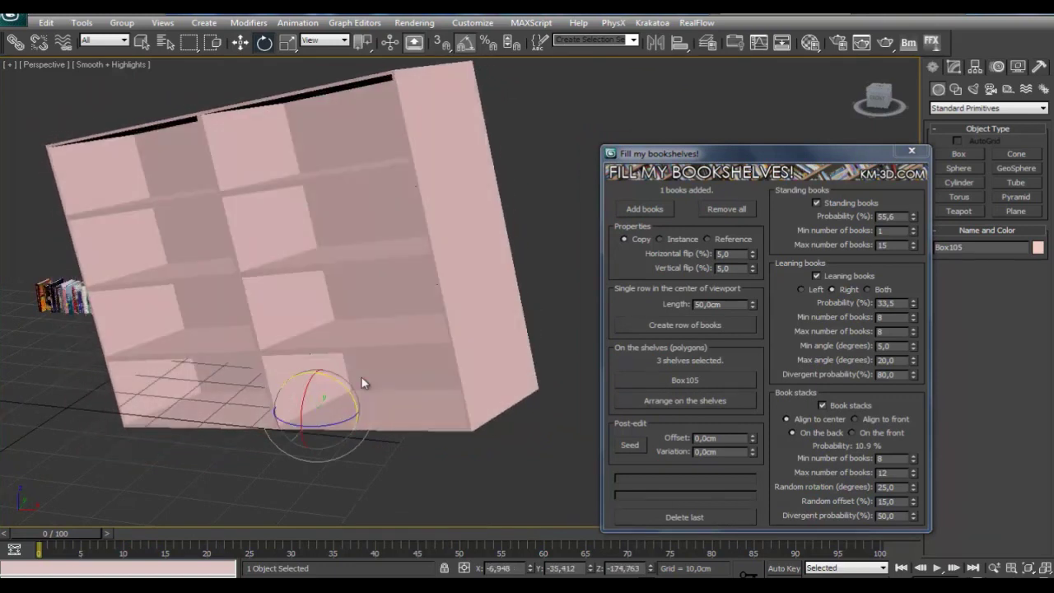
left_click(681, 402)
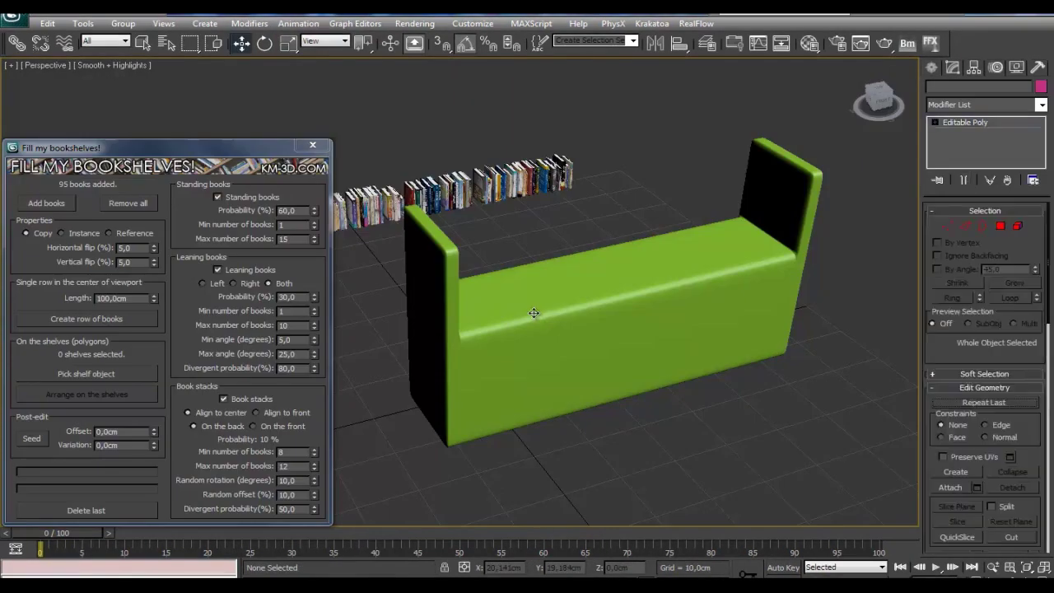
- Put the green bench in Polygon mode, clear its selection, and view it from Top with Edged Faces
left_click(534, 313)
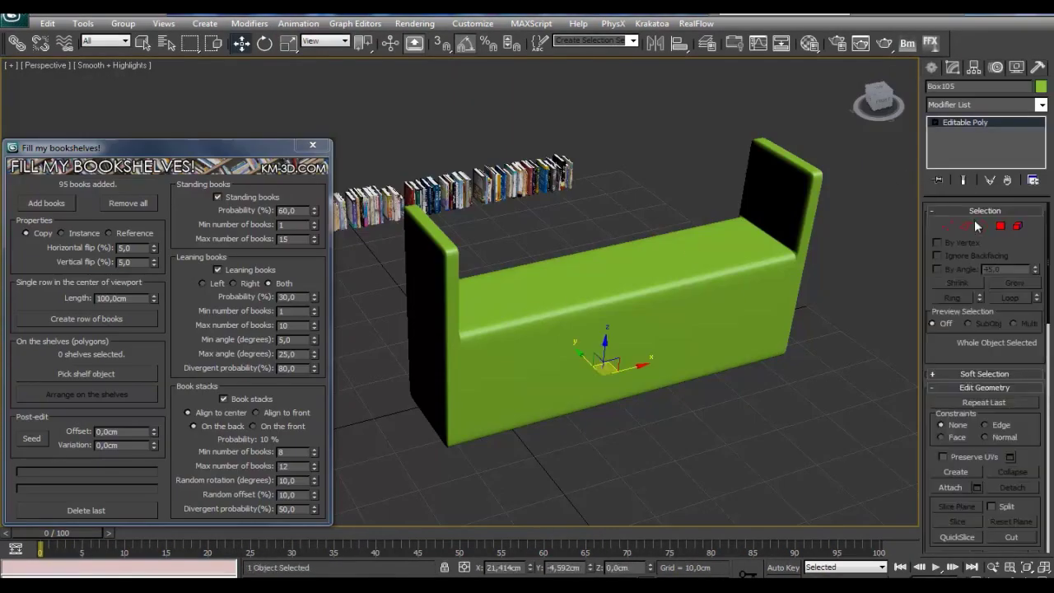
left_click(1001, 225)
left_click(783, 161, "ctrl")
middle_click_drag(494, 313, 424, 338, "alt")
key("w")
left_click(477, 252)
key("t")
scroll(486, 305, "up", 5)
key("F4")
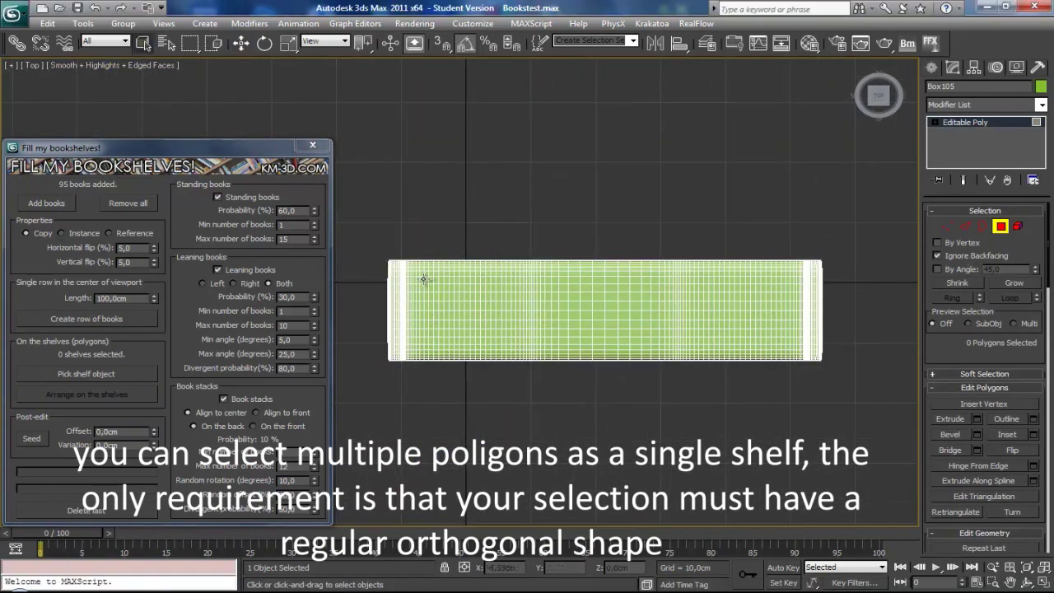
- Drag-select three rectangular polygon blocks on the bench top, then return to Perspective view
left_click_drag(424, 279, 497, 329)
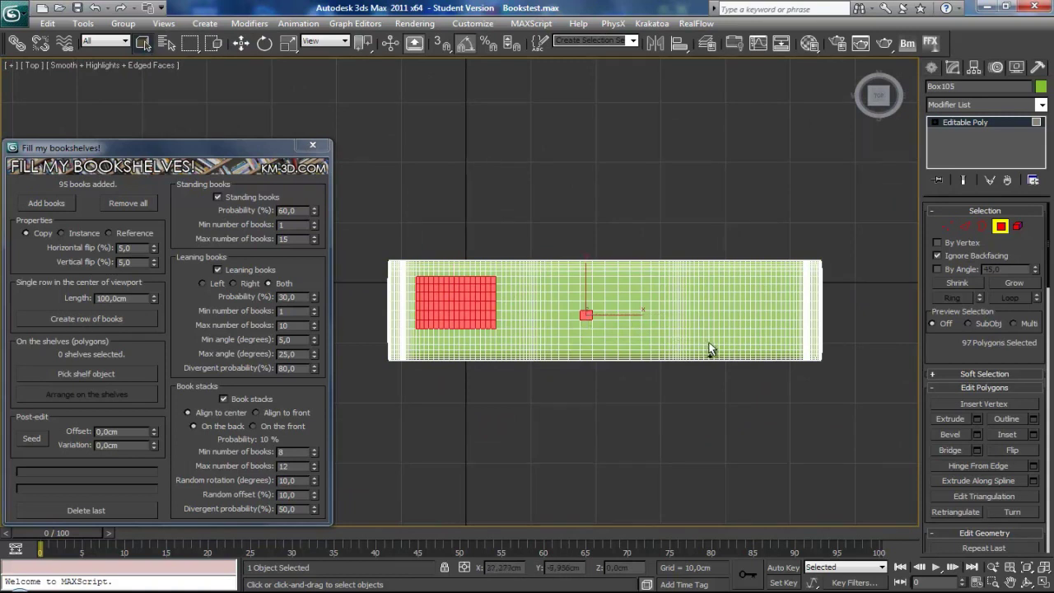
left_click_drag(711, 349, 582, 311, "ctrl")
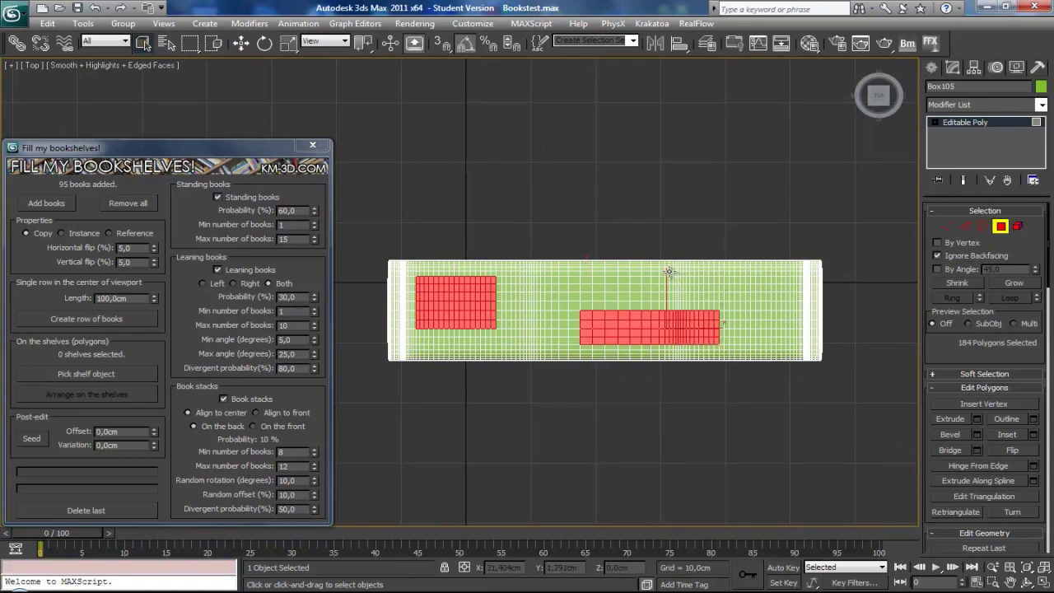
left_click_drag(785, 296, 669, 264, "ctrl")
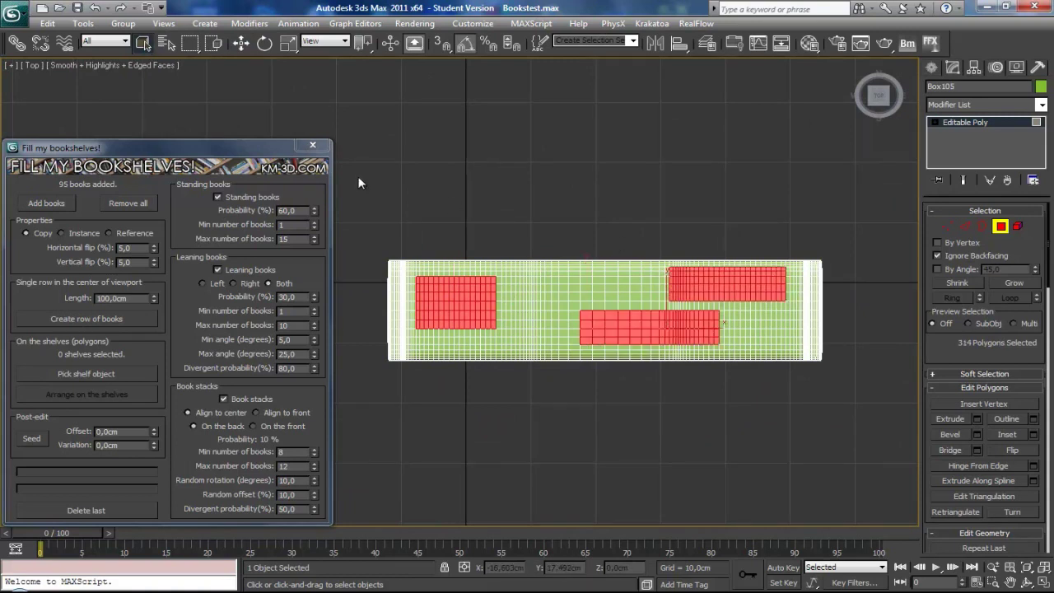
left_click(31, 65)
left_click(49, 99)
mouse_move(527, 313)
middle_mouse_down("alt")
mouse_move(494, 259)
mouse_move(511, 221)
mouse_move(507, 336)
mouse_move(486, 319)
middle_mouse_up("alt")
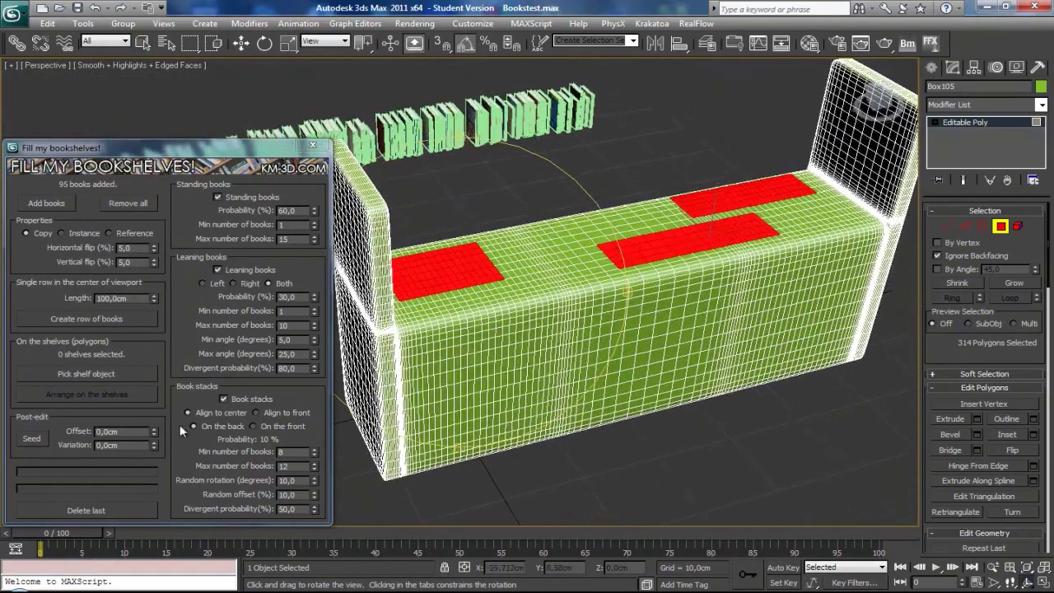
- Pick the green bench as the shelf object and arrange books on its three patches
left_click(111, 374)
left_click(554, 301)
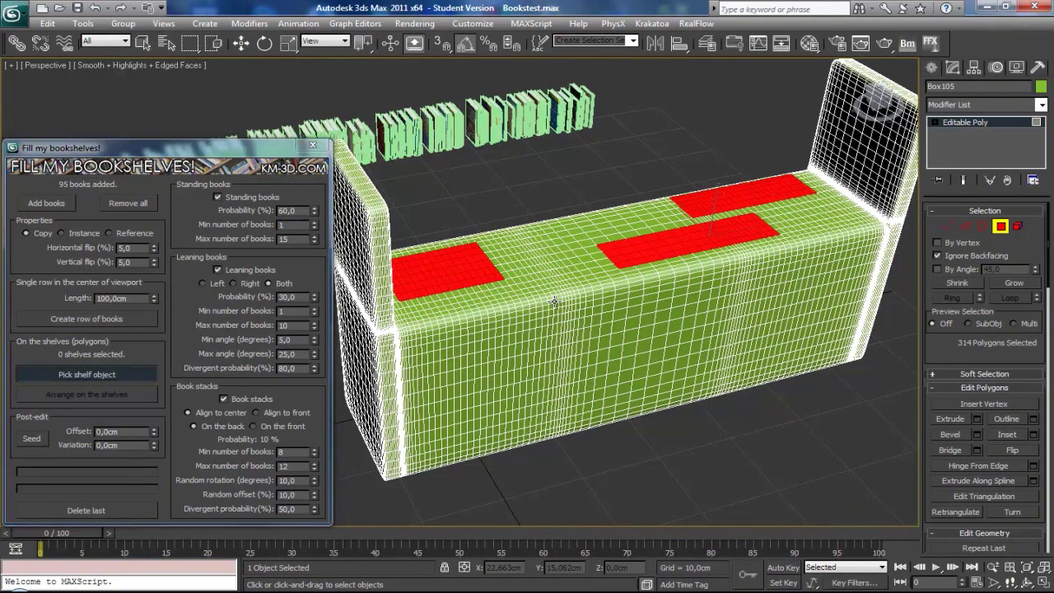
middle_click_drag(519, 286, 521, 312)
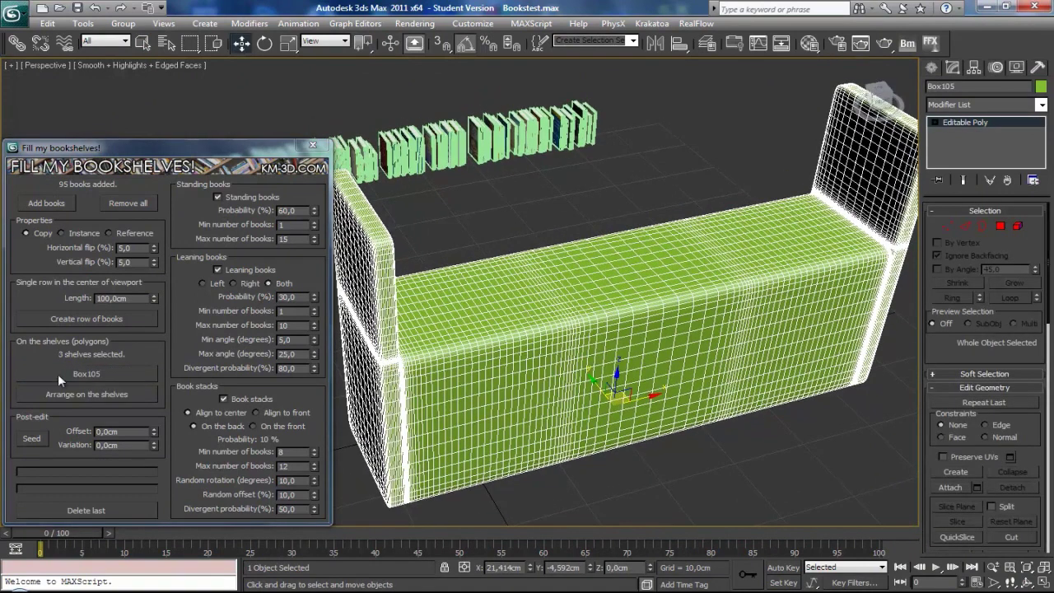
left_click(108, 396)
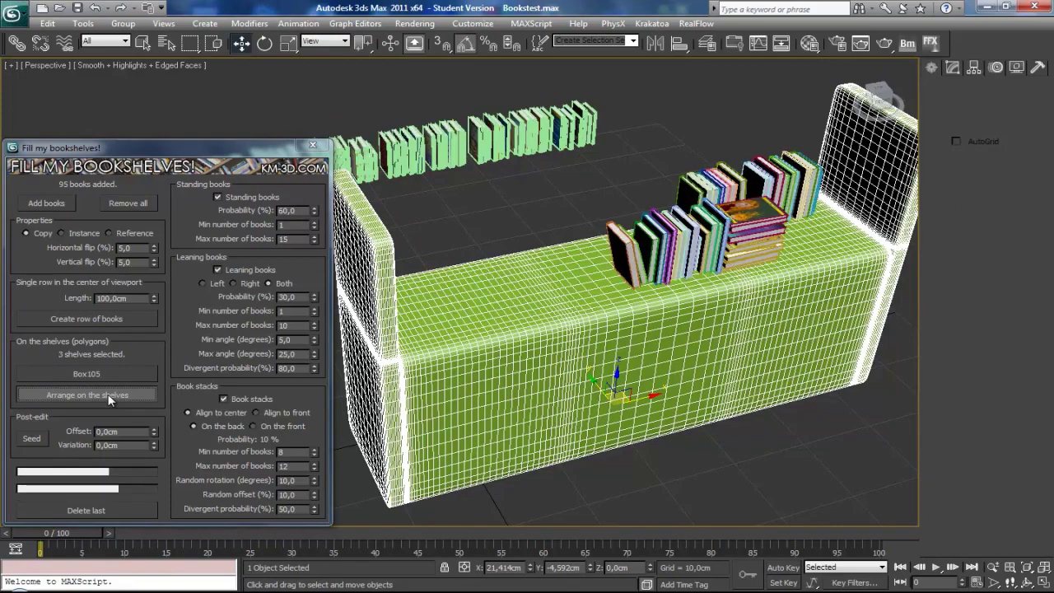
mouse_move(349, 277)
middle_mouse_down("alt")
mouse_move(510, 265)
mouse_move(218, 360)
middle_mouse_up("alt")
- Delete those books, rotate the bench's pivot 180° around Z with Affect Pivot Only, and re-arrange
left_click(117, 509)
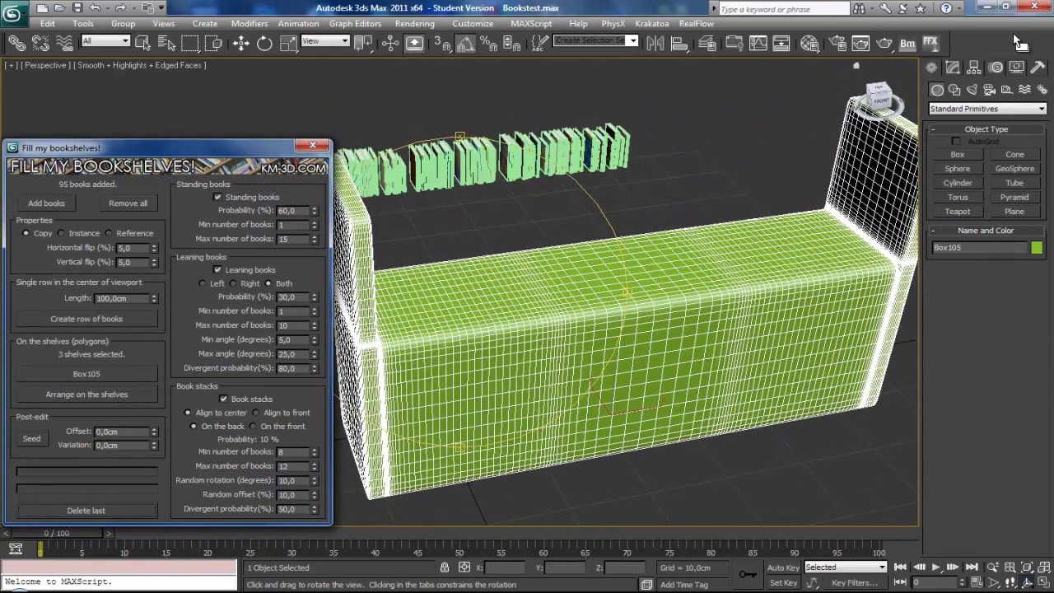
left_click(974, 67)
left_click(984, 152)
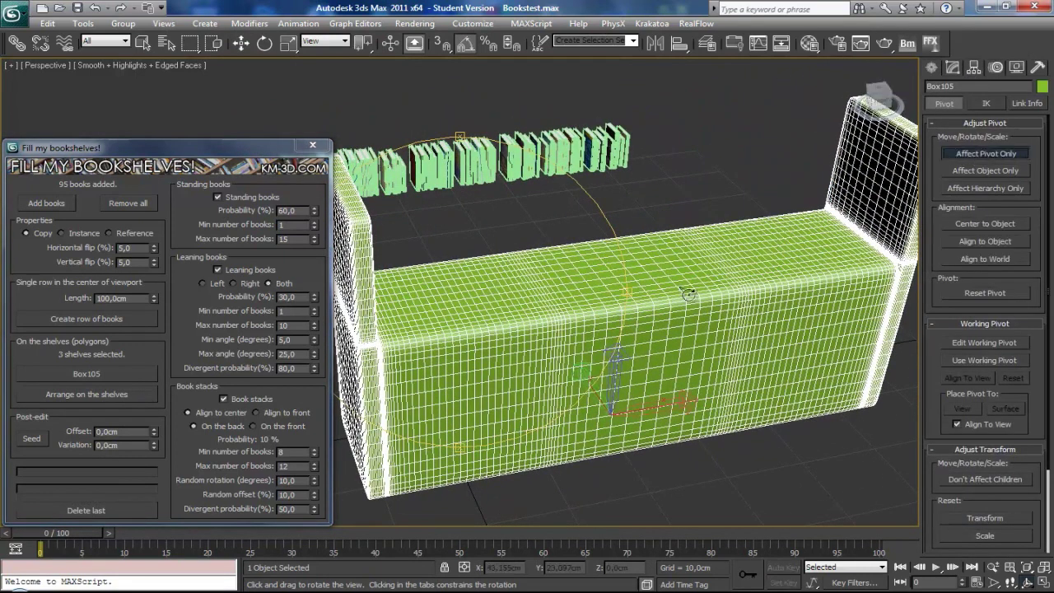
left_click(265, 47)
left_click_drag(619, 437, 727, 428)
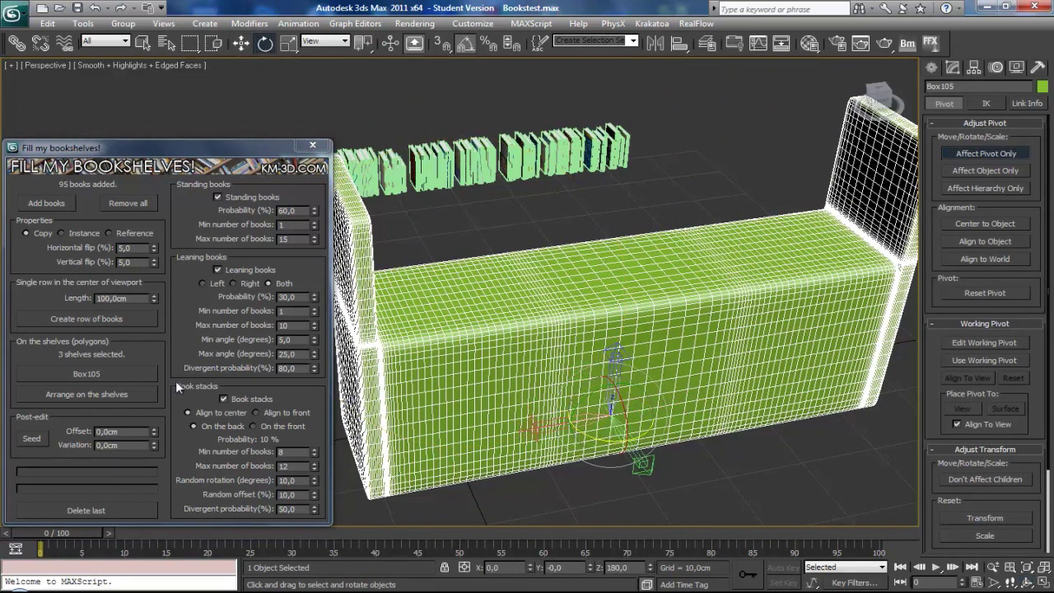
left_click(129, 395)
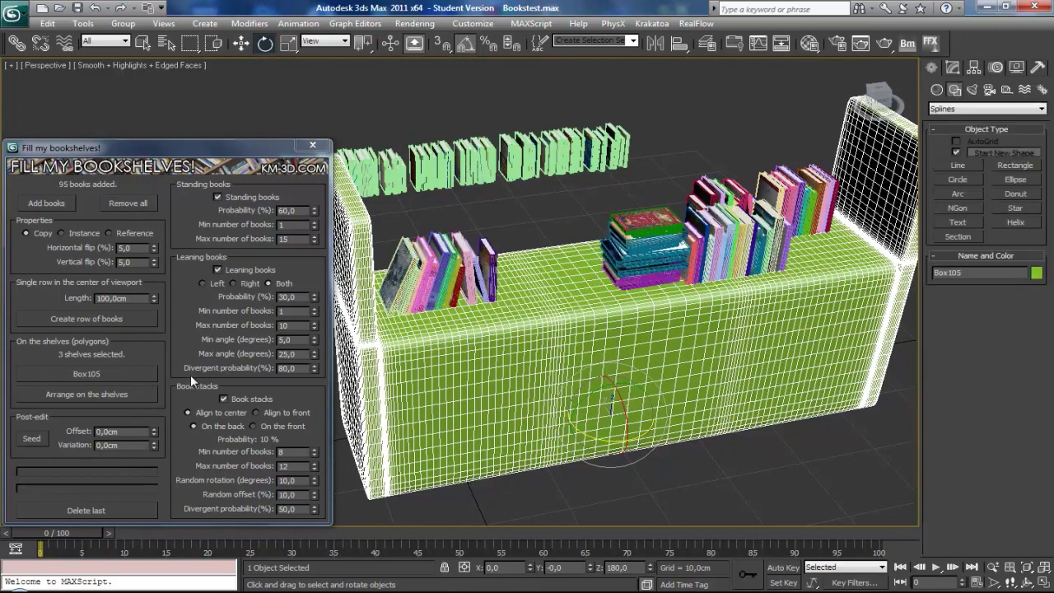
- Hide the edged faces and display the bench's selected shelf polygons again
left_click_drag(429, 344, 452, 356)
key("F4")
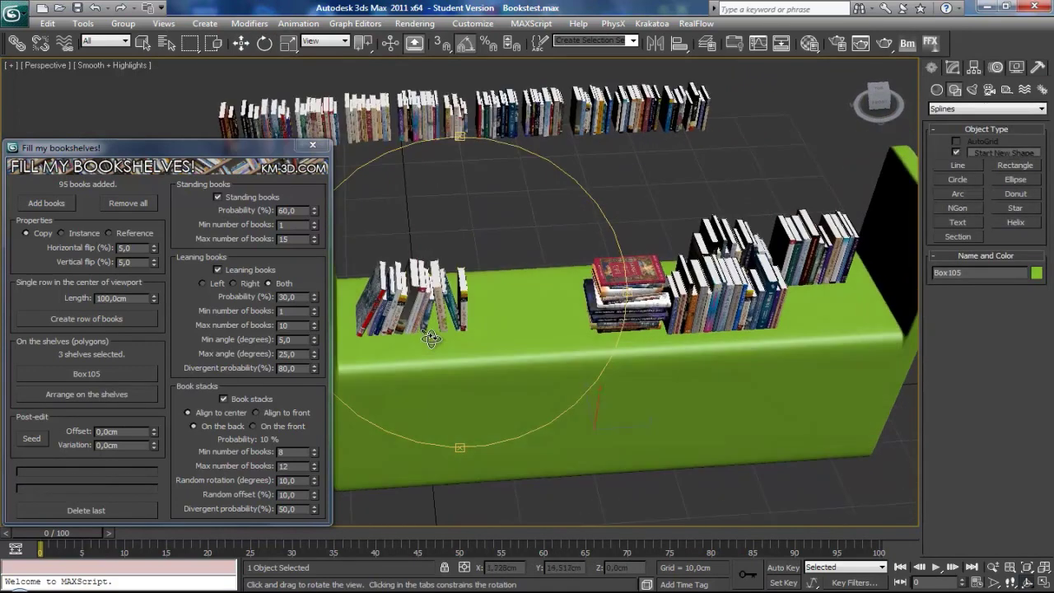
left_click_drag(453, 356, 464, 365)
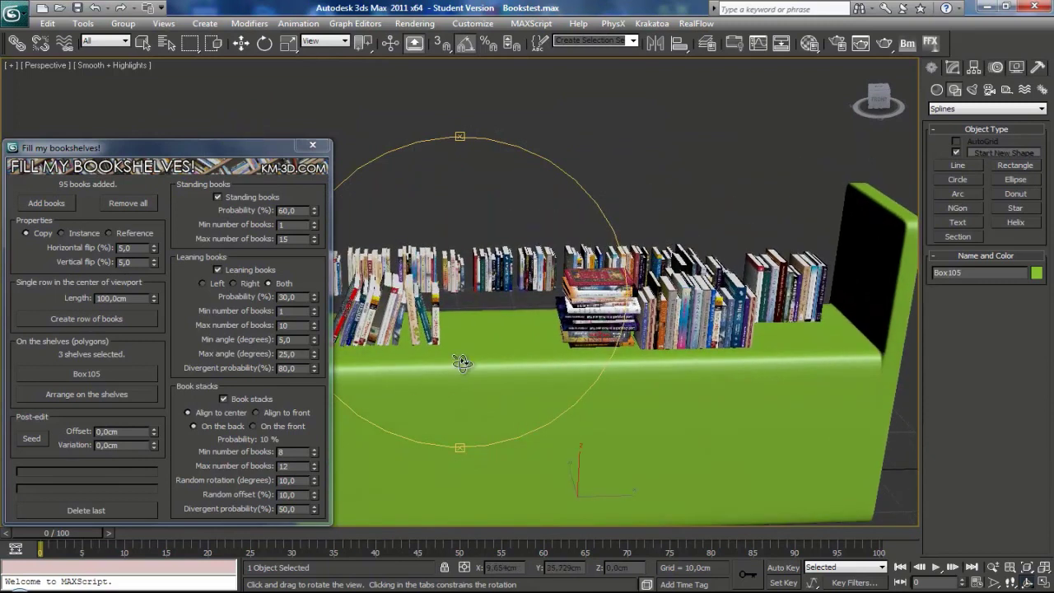
right_click(476, 355)
left_click(952, 67)
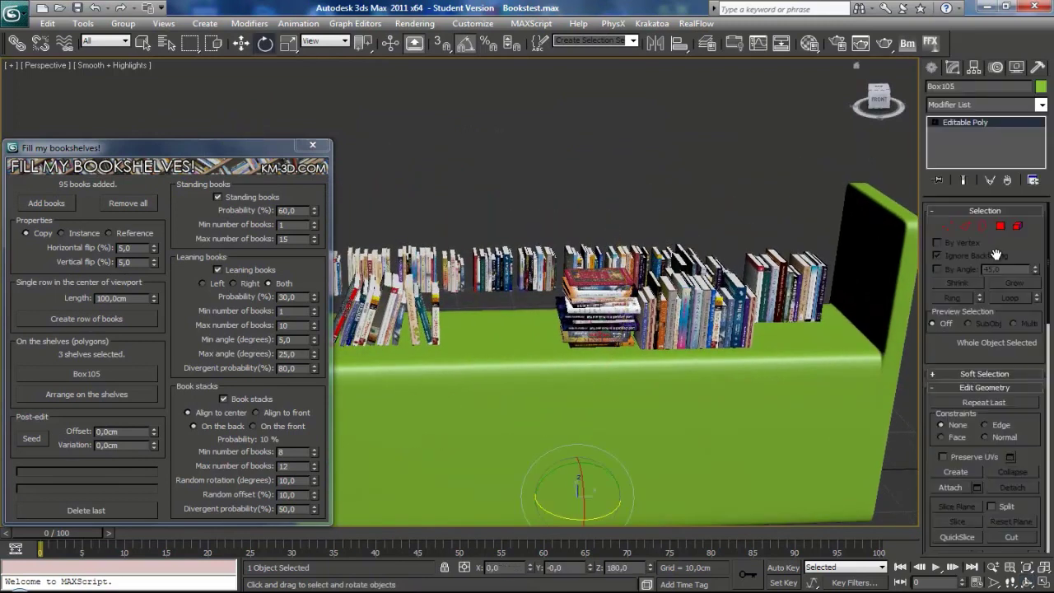
left_click(1001, 227)
mouse_move(572, 346)
left_mouse_down()
mouse_move(572, 422)
mouse_move(544, 371)
mouse_move(478, 313)
mouse_move(510, 308)
mouse_move(520, 353)
mouse_move(536, 354)
mouse_move(527, 361)
left_mouse_up()
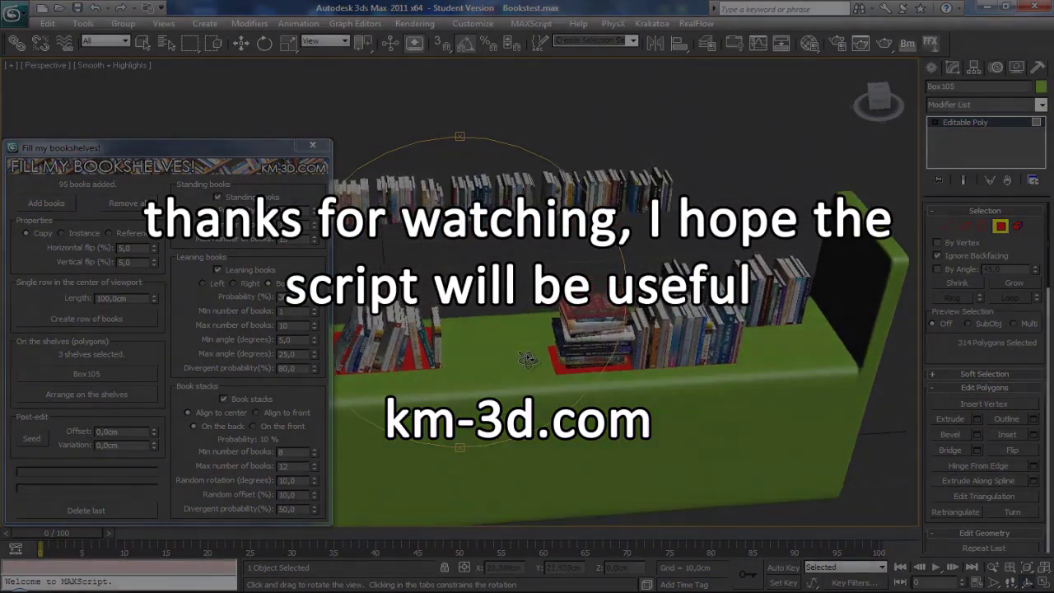